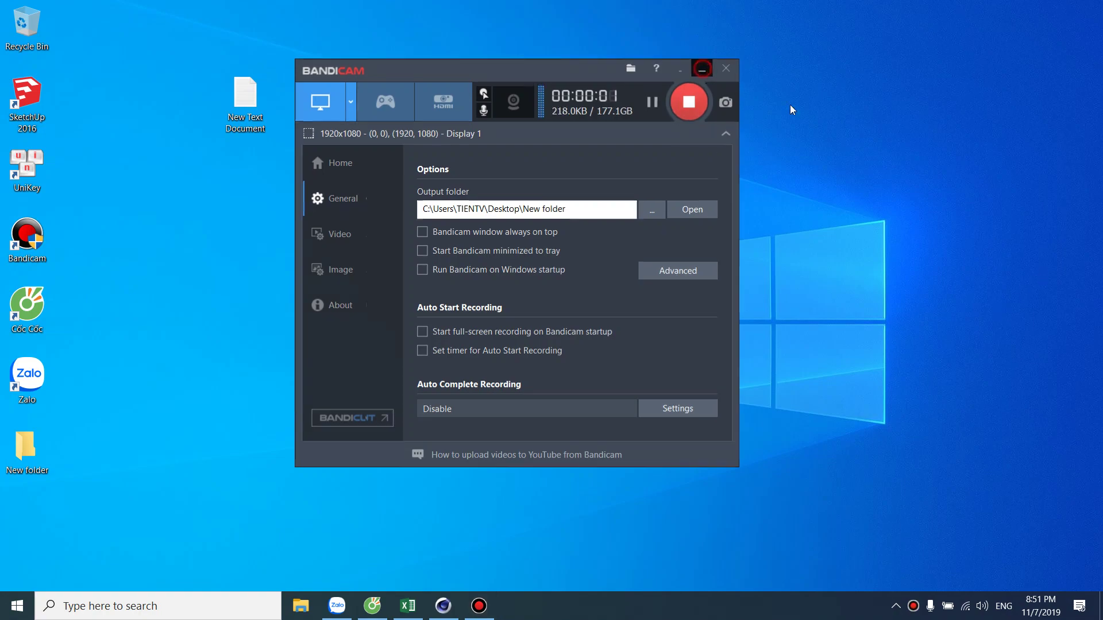
Minimize Bandicam and bring the empty Cinema 4D scene to the front
{"action": "left_click", "coordinate": [702, 68]}
{"action": "left_click", "coordinate": [442, 606]}
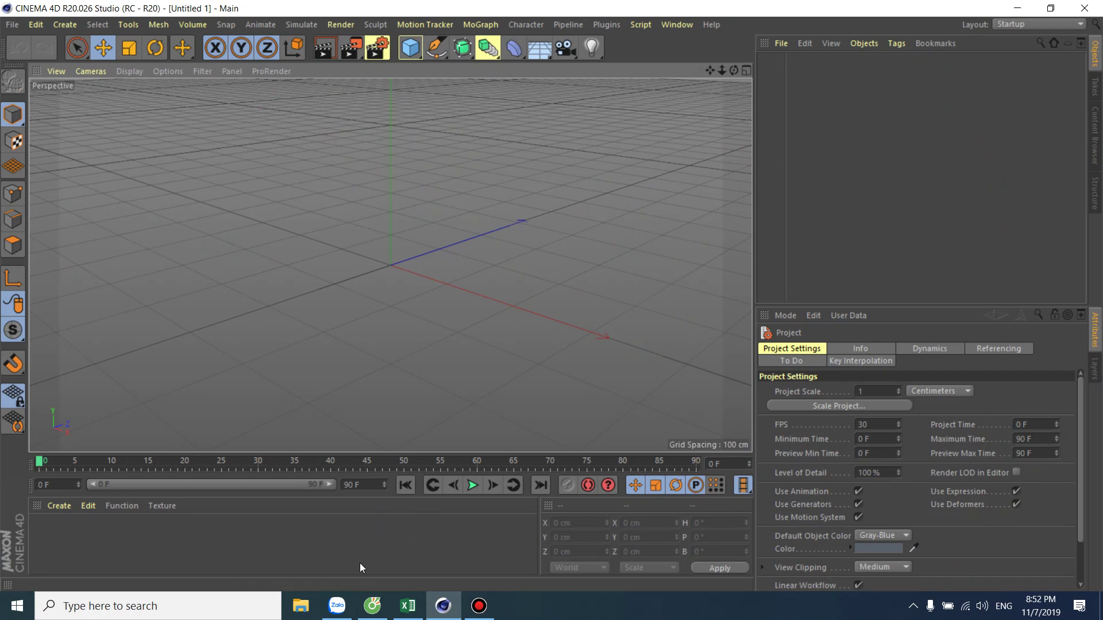
Browse DATA (E:) > DATA > MUL > MUL218_C4D > Lab01 and open Lab 1.pdf
{"action": "left_click", "coordinate": [300, 606]}
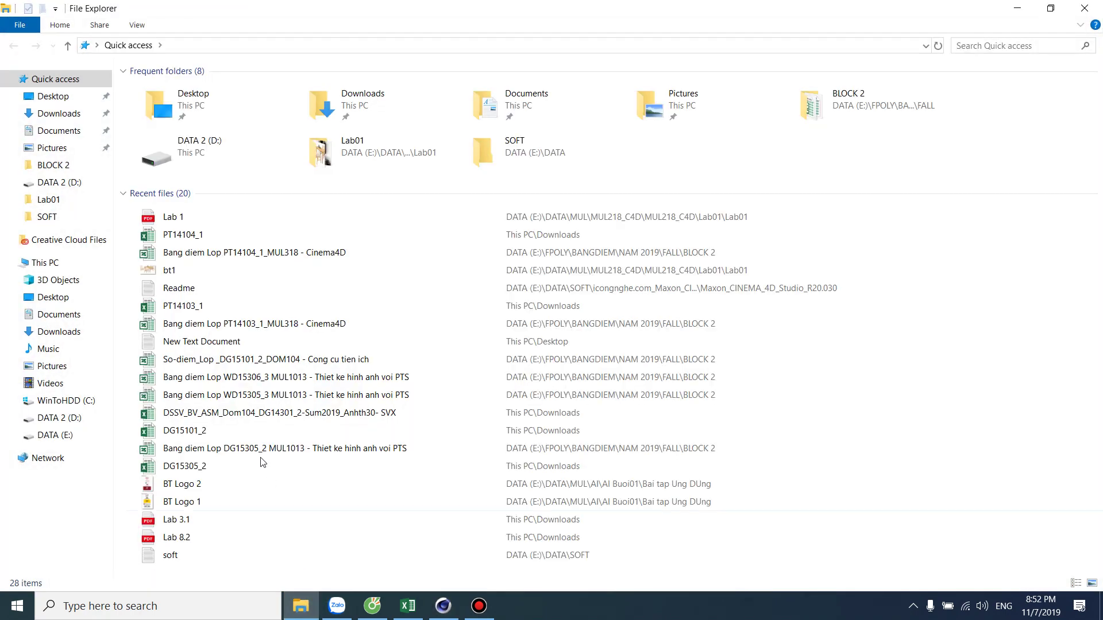
{"action": "left_click", "coordinate": [57, 435]}
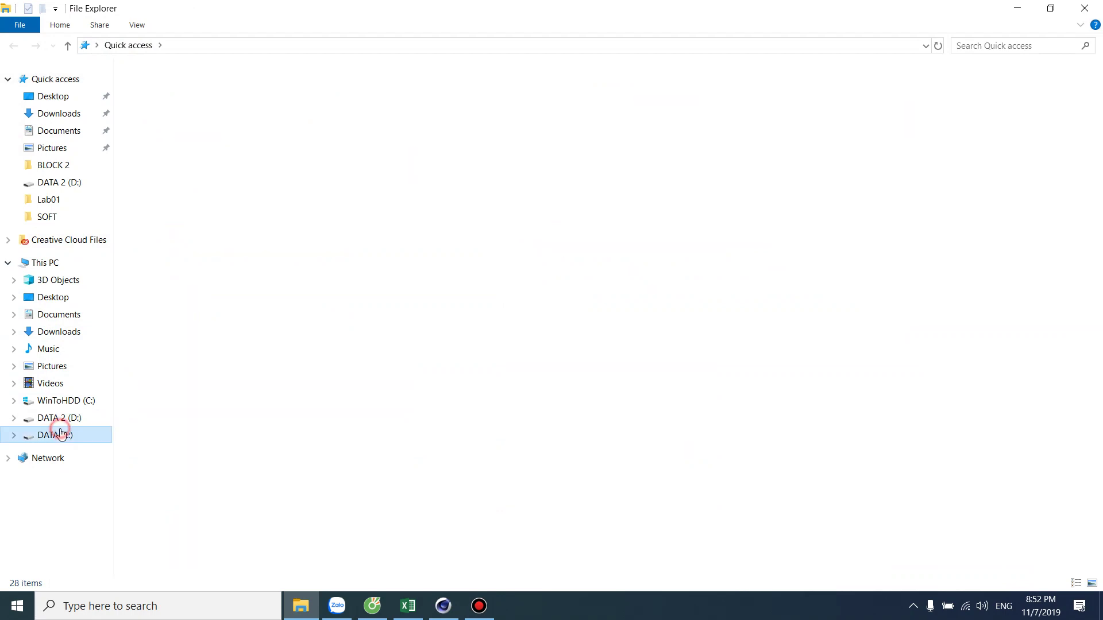
{"action": "double_click", "coordinate": [147, 91]}
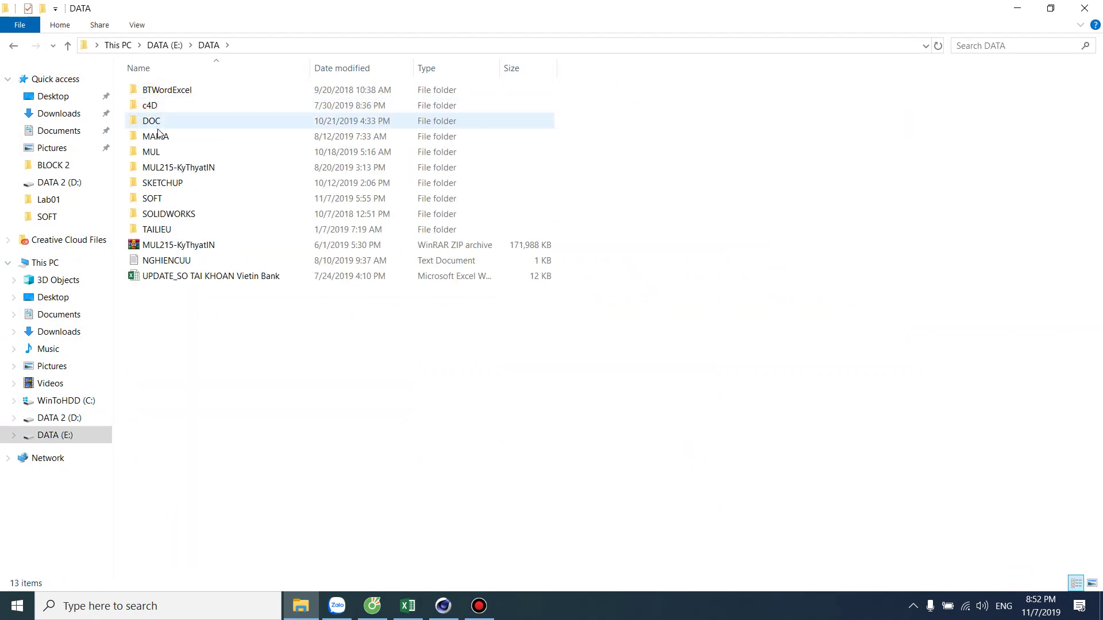
{"action": "double_click", "coordinate": [153, 151]}
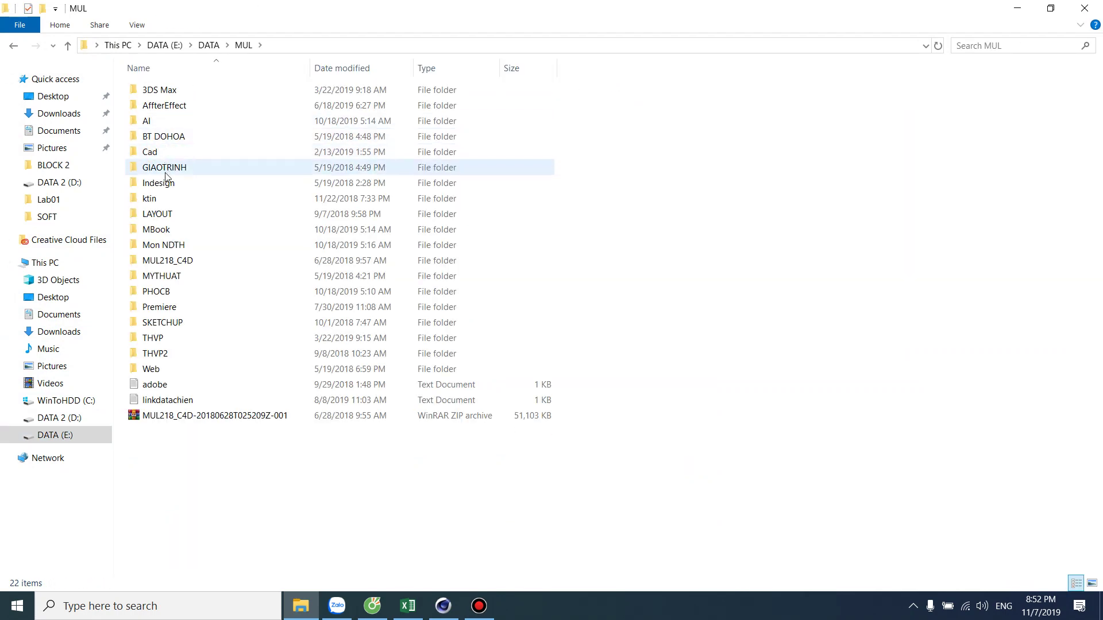
{"action": "double_click", "coordinate": [176, 262]}
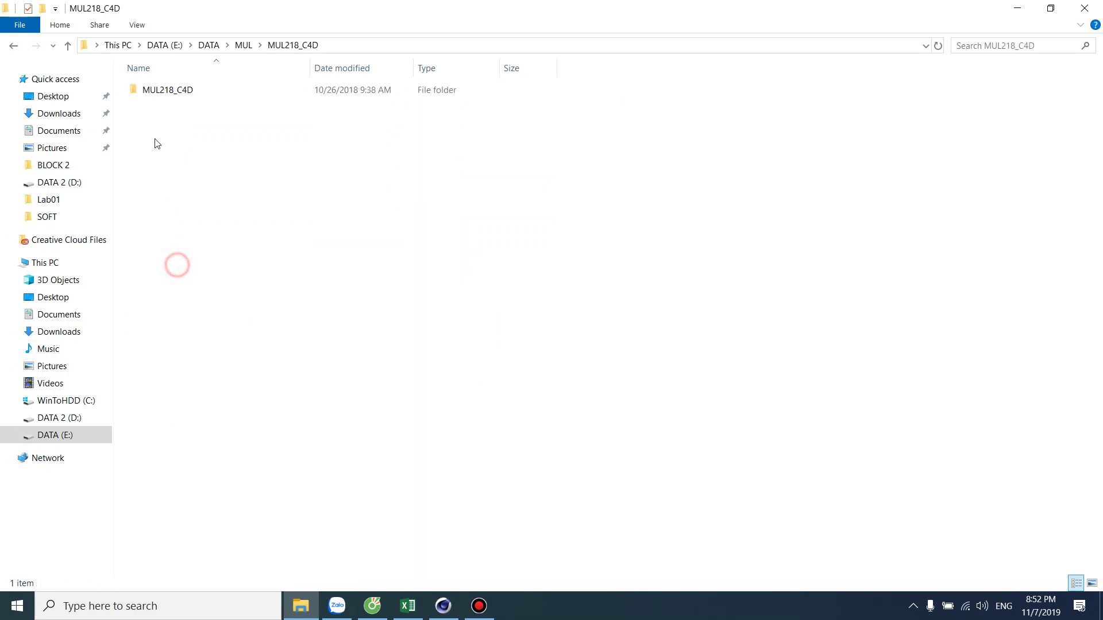
{"action": "double_click", "coordinate": [160, 90]}
{"action": "double_click", "coordinate": [162, 105]}
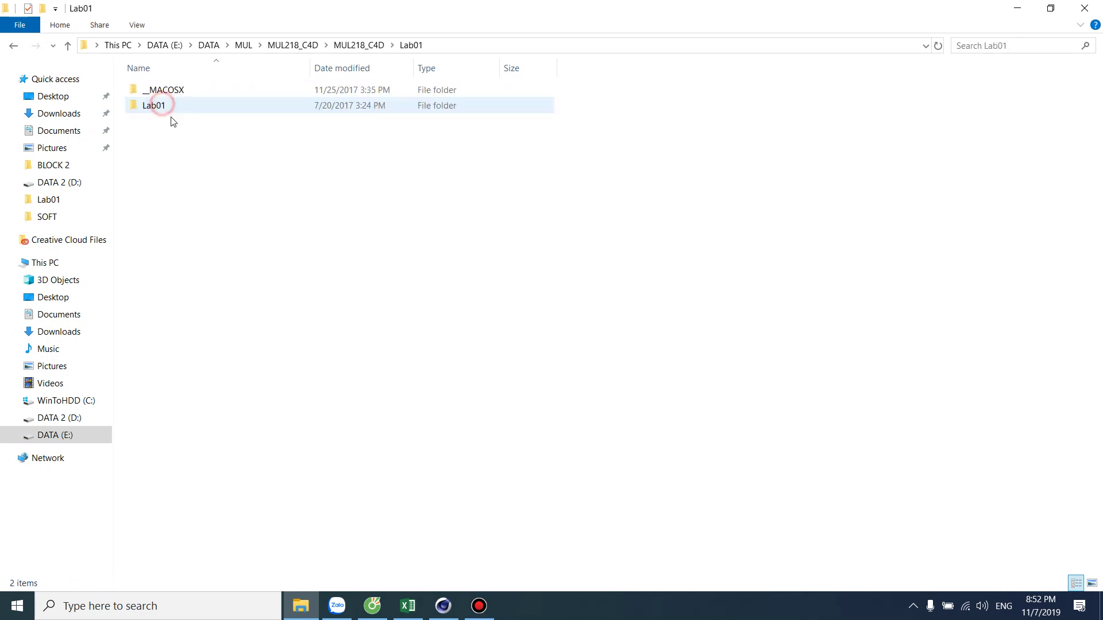
{"action": "double_click", "coordinate": [163, 107]}
{"action": "left_click", "coordinate": [321, 106]}
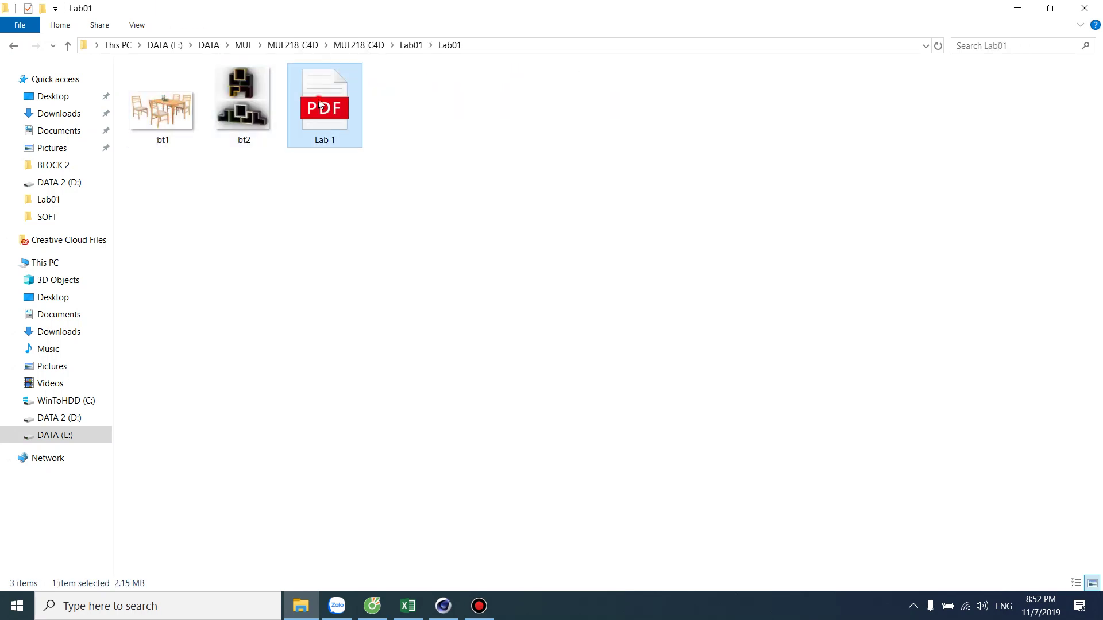
{"action": "double_click", "coordinate": [321, 106]}
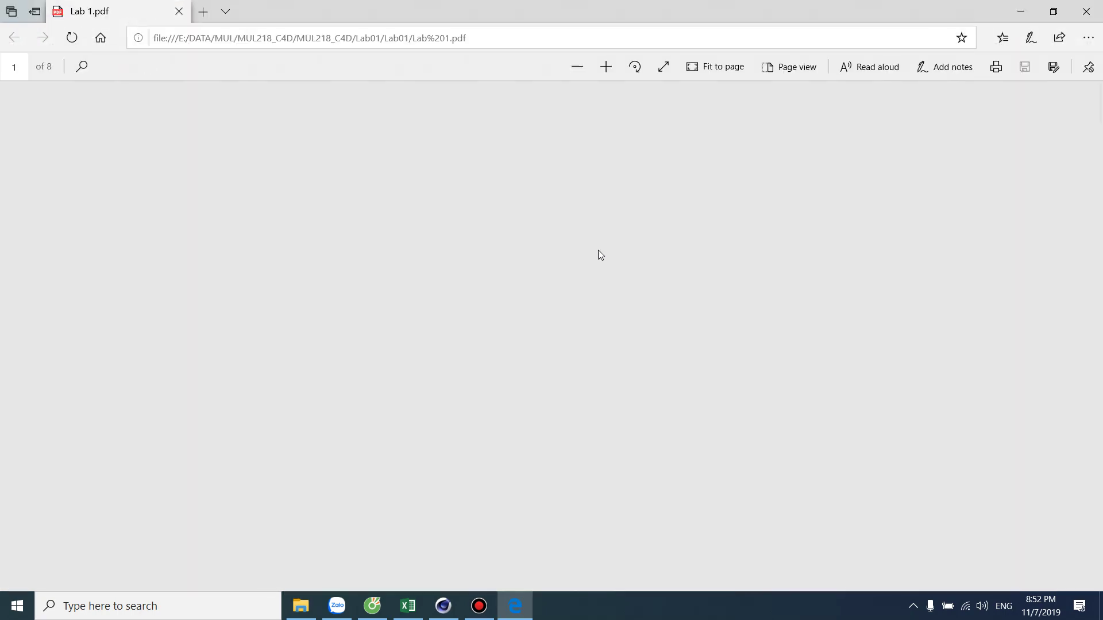
Skim Lab 1.pdf down to page 5's chair-modeling steps, then close Edge
{"action": "scroll", "coordinate": [594, 283], "scroll_direction": "down", "scroll_amount": 4}
{"action": "scroll", "coordinate": [594, 284], "scroll_direction": "down", "scroll_amount": 5}
{"action": "scroll", "coordinate": [594, 284], "scroll_direction": "down", "scroll_amount": 4}
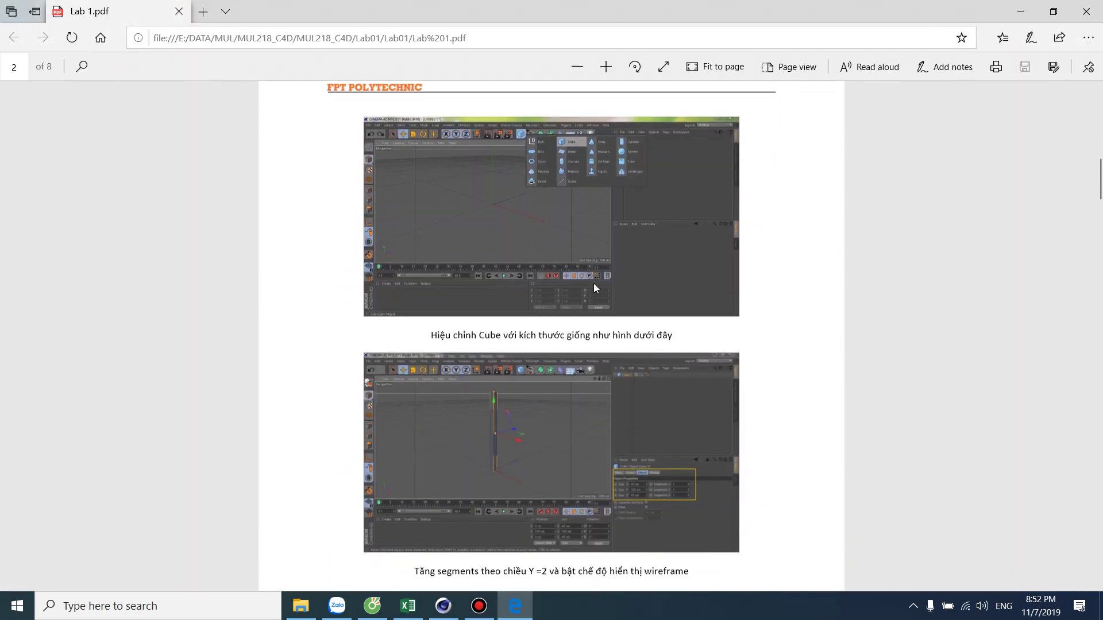
{"action": "scroll", "coordinate": [594, 284], "scroll_direction": "down", "scroll_amount": 5}
{"action": "scroll", "coordinate": [533, 208], "scroll_direction": "up", "scroll_amount": 3}
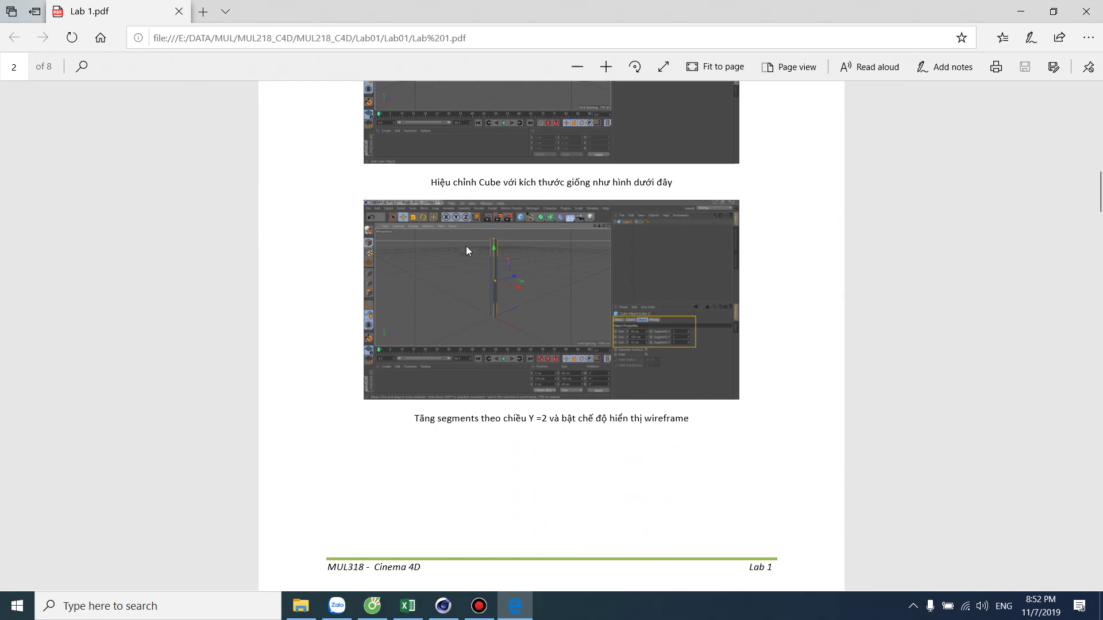
{"action": "scroll", "coordinate": [508, 279], "scroll_direction": "down", "scroll_amount": 4}
{"action": "scroll", "coordinate": [509, 279], "scroll_direction": "down", "scroll_amount": 5}
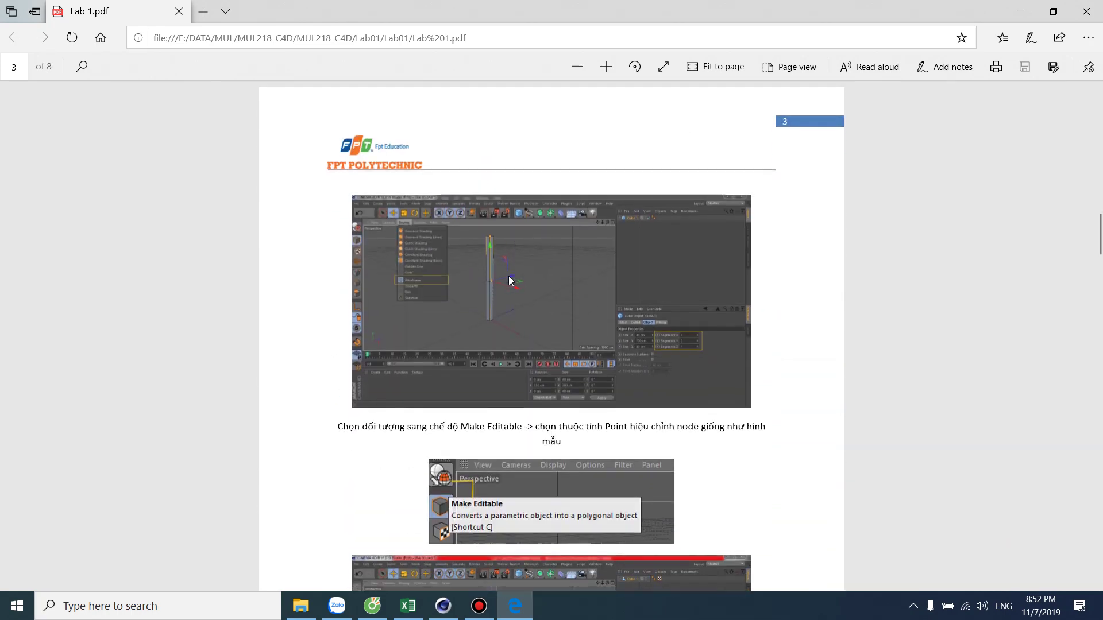
{"action": "scroll", "coordinate": [509, 279], "scroll_direction": "down", "scroll_amount": 5}
{"action": "scroll", "coordinate": [509, 279], "scroll_direction": "down", "scroll_amount": 5}
{"action": "scroll", "coordinate": [509, 276], "scroll_direction": "down", "scroll_amount": 5}
{"action": "scroll", "coordinate": [508, 276], "scroll_direction": "down", "scroll_amount": 5}
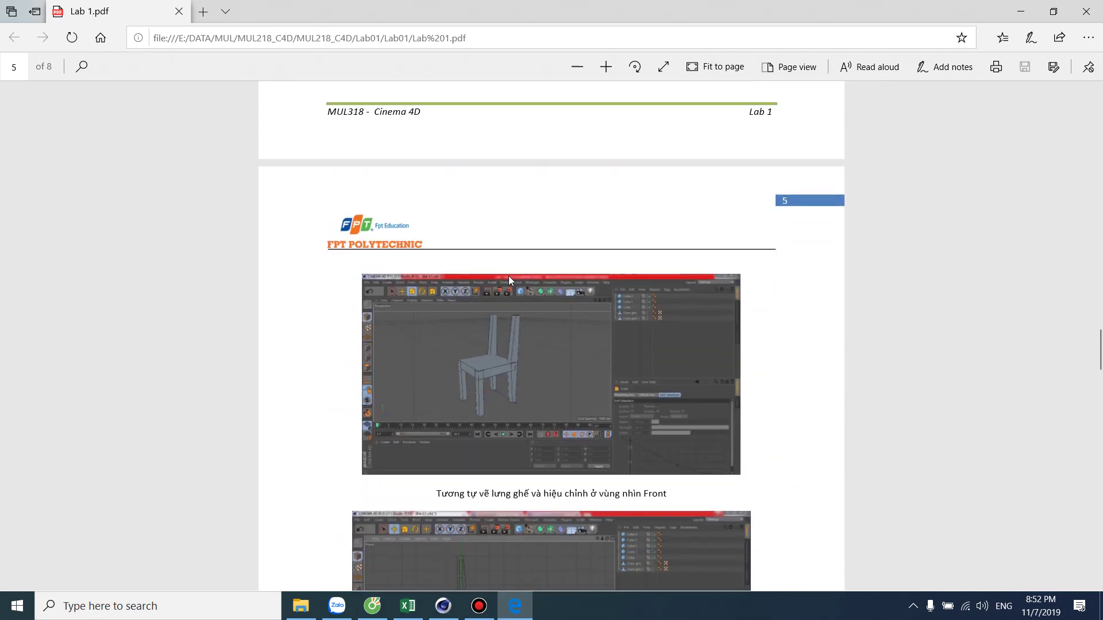
{"action": "scroll", "coordinate": [509, 276], "scroll_direction": "down", "scroll_amount": 4}
{"action": "scroll", "coordinate": [509, 276], "scroll_direction": "up", "scroll_amount": 3}
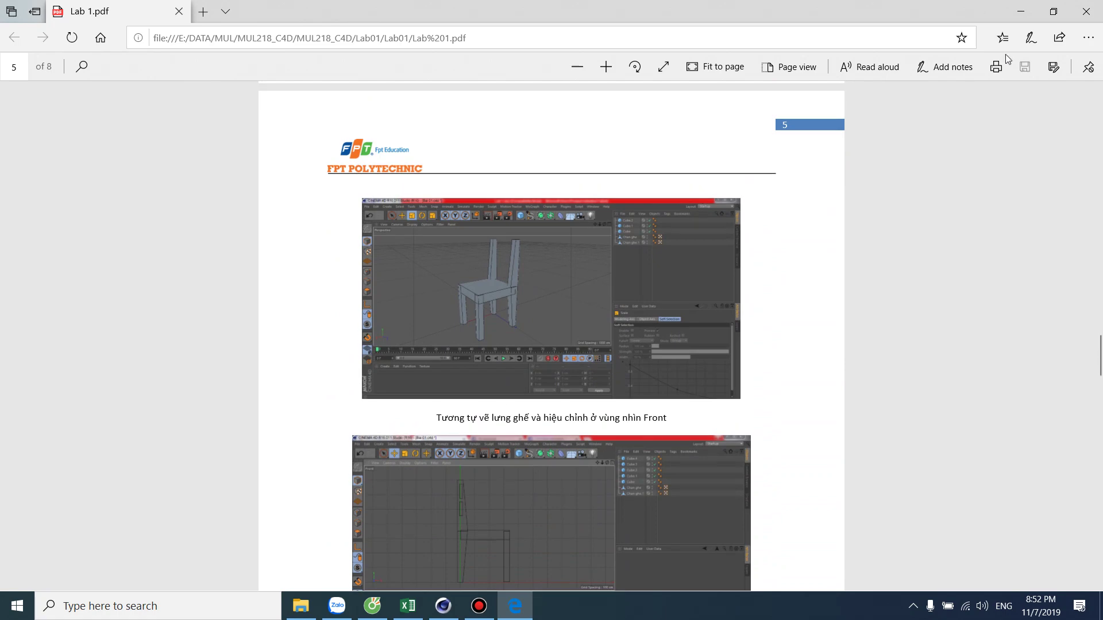
{"action": "left_click", "coordinate": [1085, 12]}
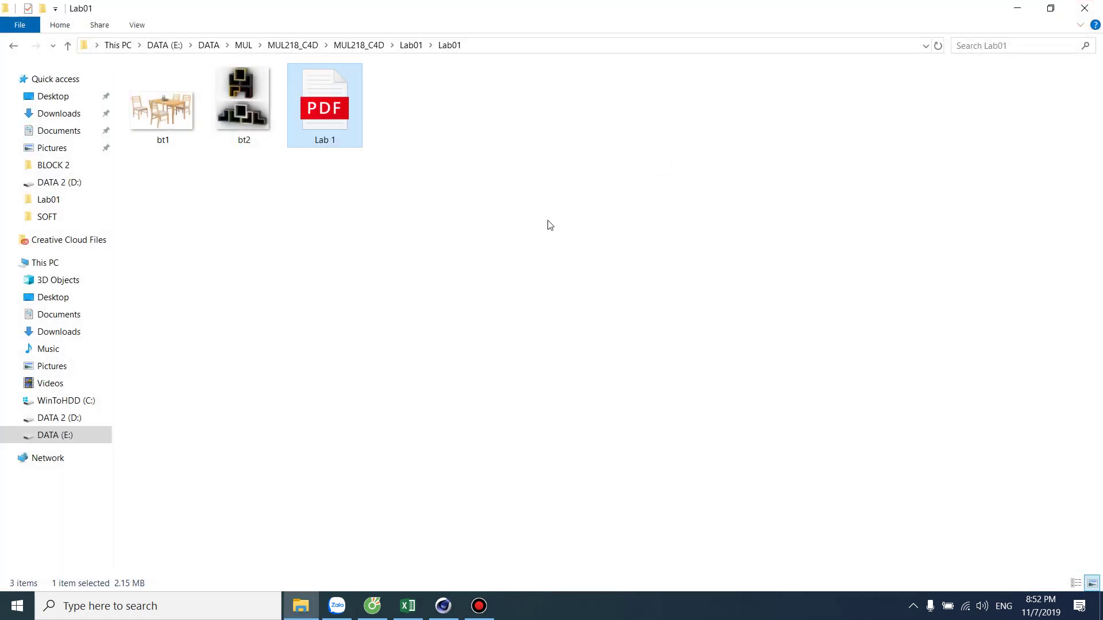
Add a cube and size it Size X 40, Size Z 40 and Size Y 3 cm
{"action": "left_click", "coordinate": [443, 606]}
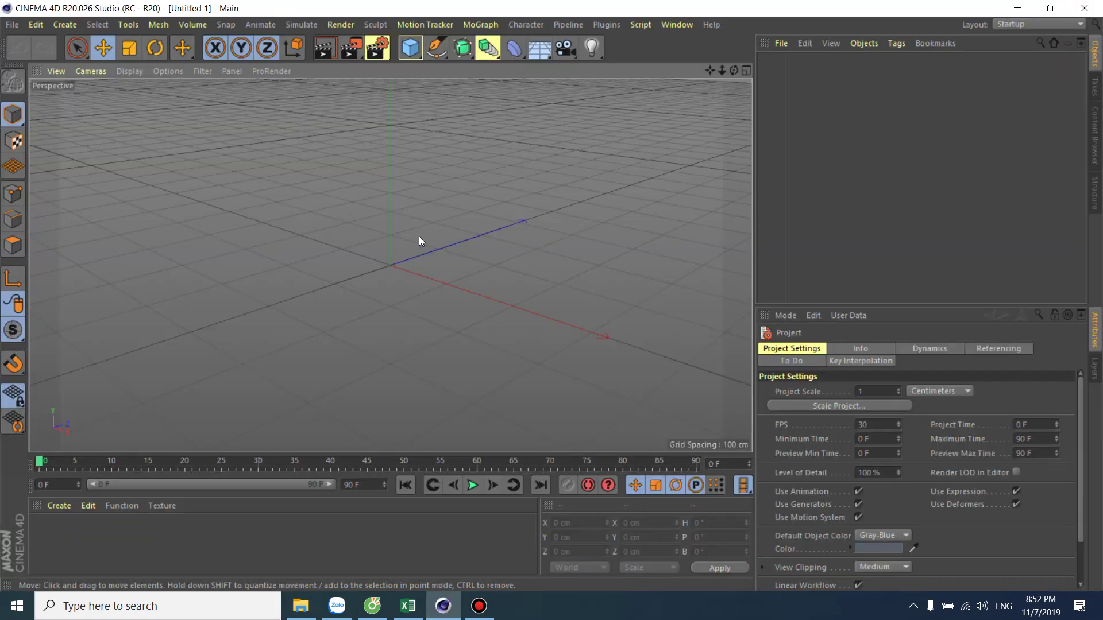
{"action": "left_click", "coordinate": [410, 49]}
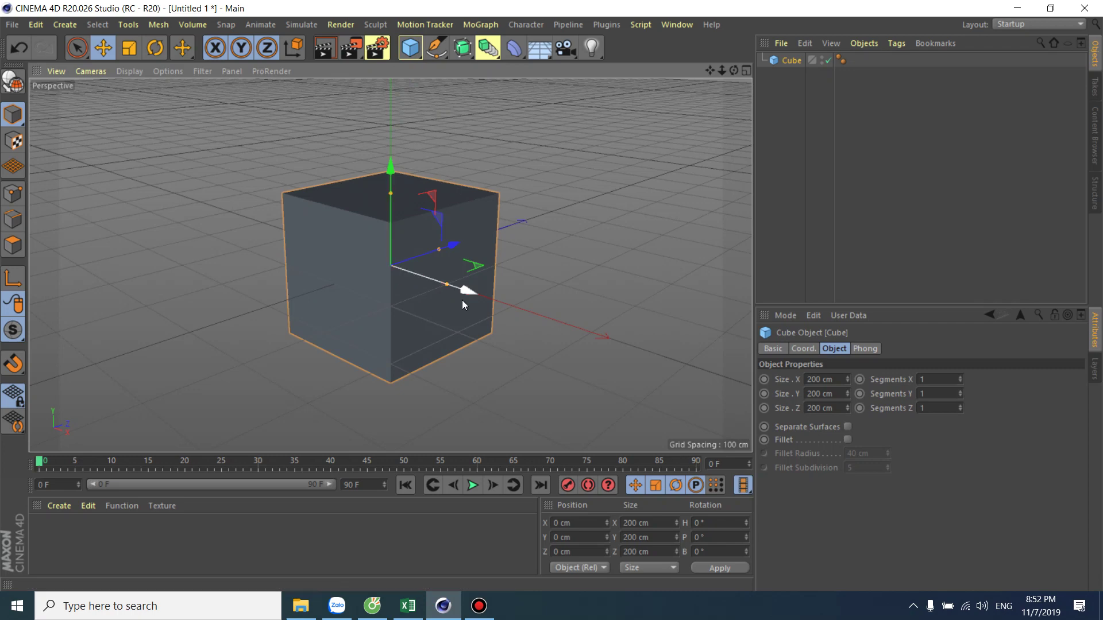
{"action": "double_click", "coordinate": [815, 380]}
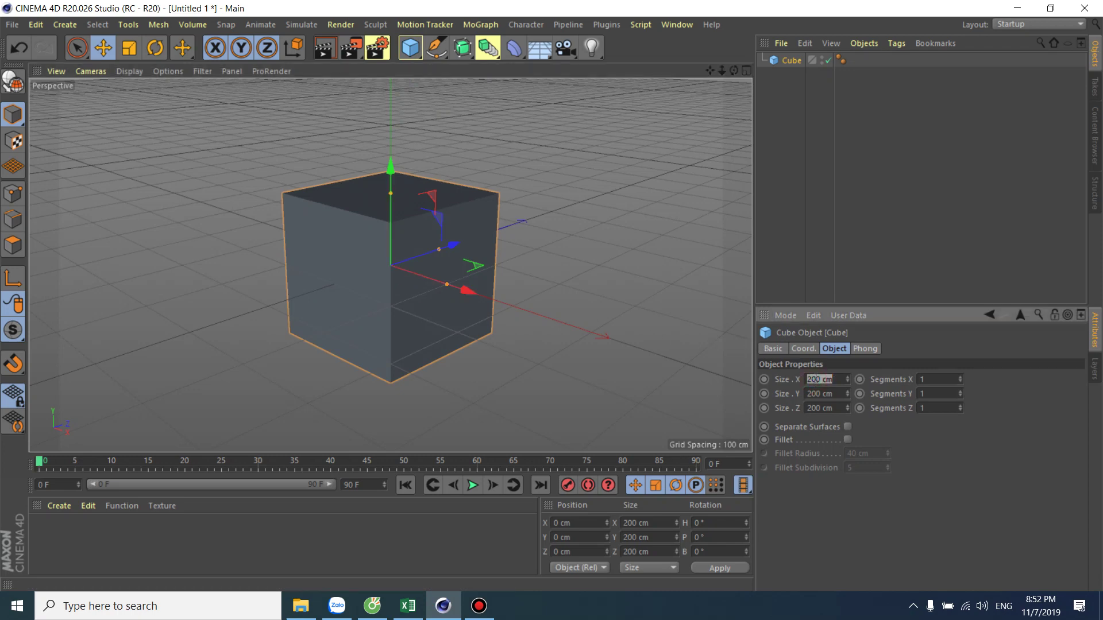
{"action": "type", "text": "4"}
{"action": "type", "text": "0"}
{"action": "key", "text": "Tab"}
{"action": "type", "text": "40"}
{"action": "key", "text": "Tab"}
{"action": "type", "text": "40"}
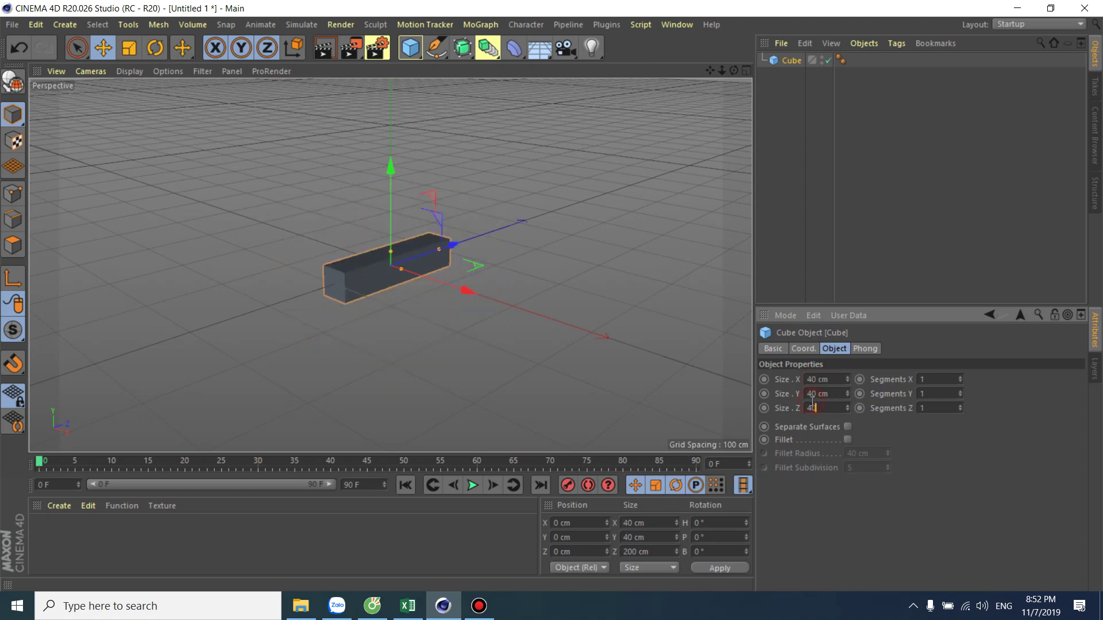
{"action": "left_click", "coordinate": [816, 390]}
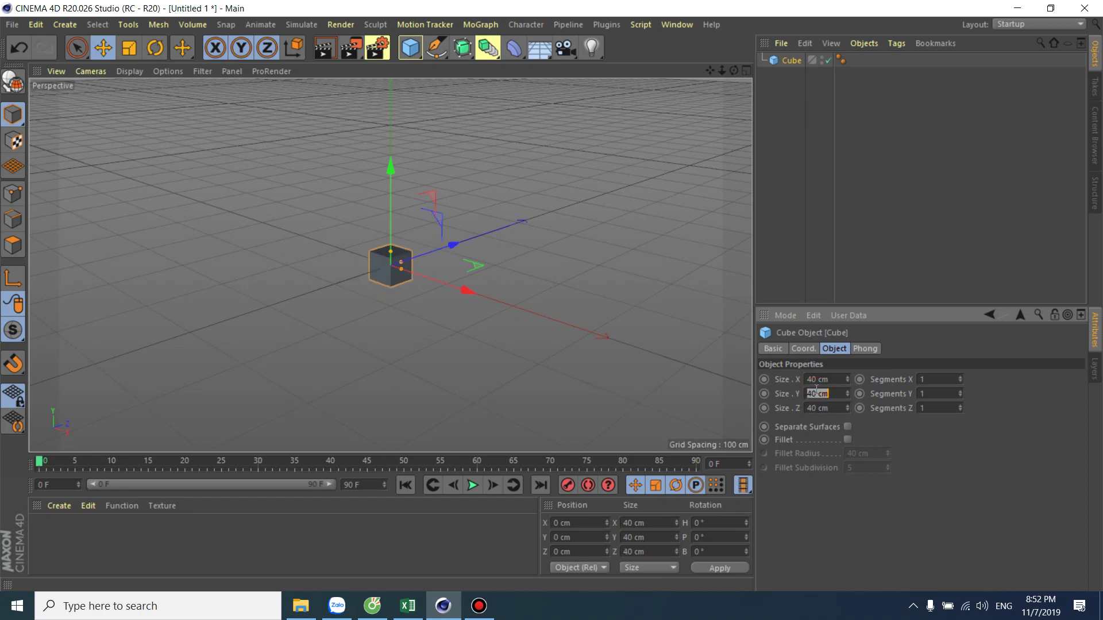
{"action": "type", "text": "3"}
{"action": "key", "text": "Return"}
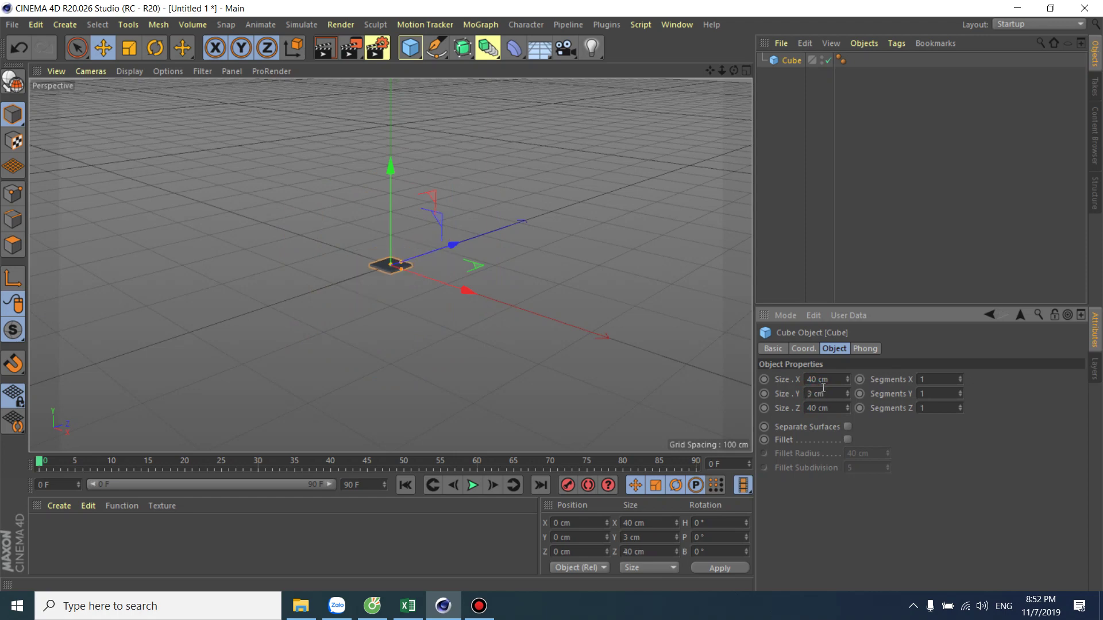
Zoom and orbit around the slab, then switch to the Lab01 folder in File Explorer
{"action": "scroll", "coordinate": [411, 315], "scroll_direction": "up", "scroll_amount": 2}
{"action": "scroll", "coordinate": [411, 314], "scroll_direction": "up", "scroll_amount": 3}
{"action": "scroll", "coordinate": [385, 244], "scroll_direction": "up", "scroll_amount": 2}
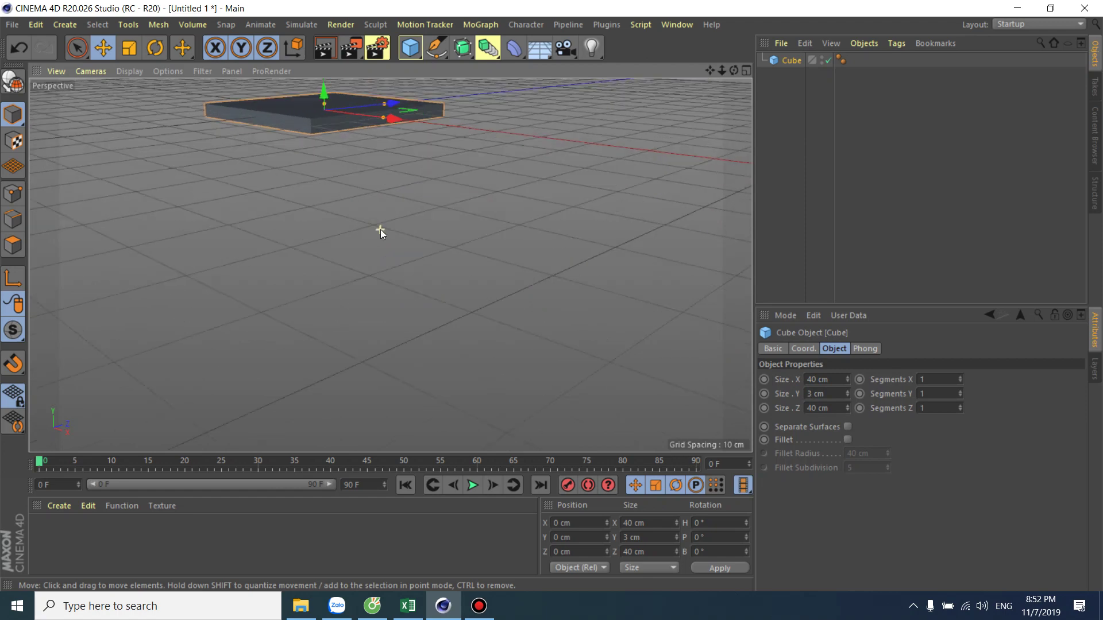
{"action": "left_click_drag", "start_coordinate": [375, 190], "coordinate": [394, 263], "text": "alt"}
{"action": "scroll", "coordinate": [430, 277], "scroll_direction": "up", "scroll_amount": 2}
{"action": "scroll", "coordinate": [431, 272], "scroll_direction": "up", "scroll_amount": 2}
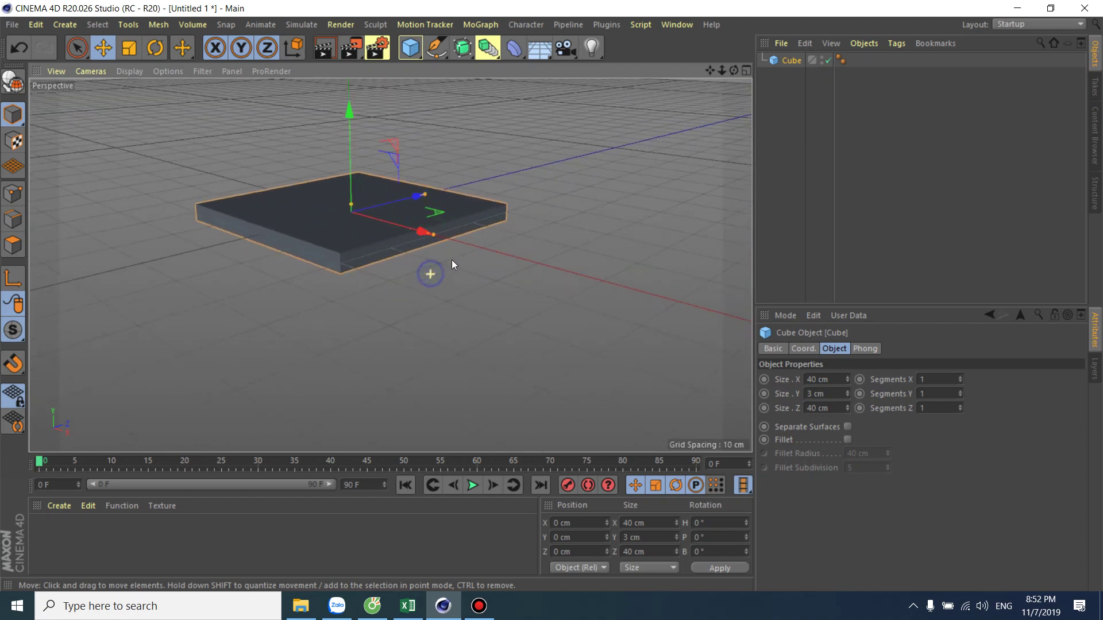
{"action": "scroll", "coordinate": [458, 259], "scroll_direction": "up", "scroll_amount": 3}
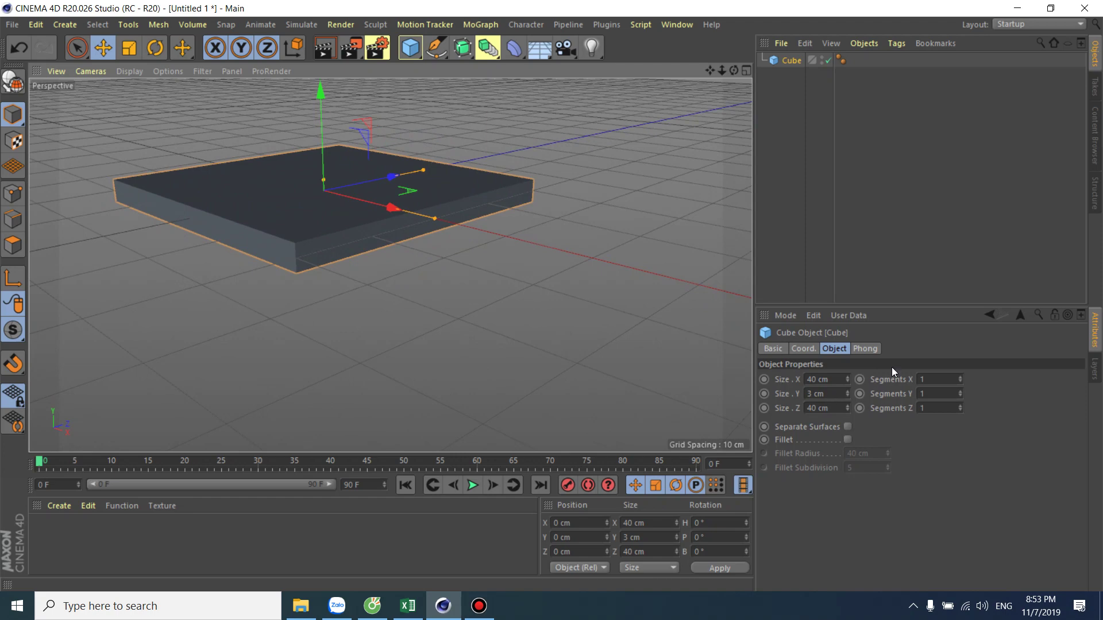
{"action": "left_click_drag", "start_coordinate": [347, 298], "coordinate": [352, 311], "text": "alt"}
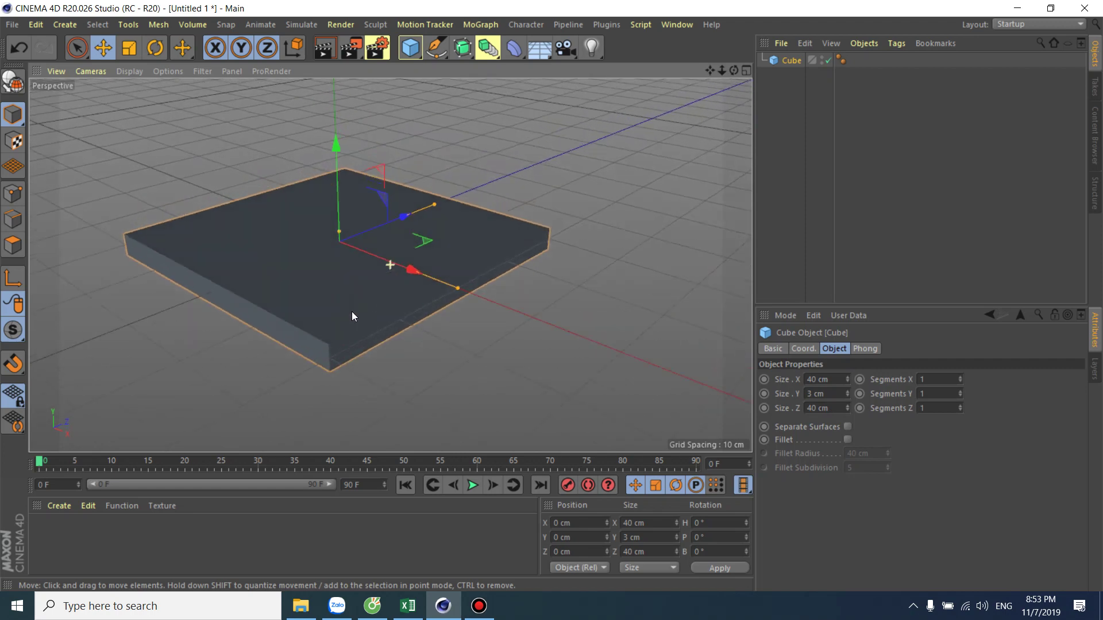
{"action": "key", "text": "alt+Tab"}
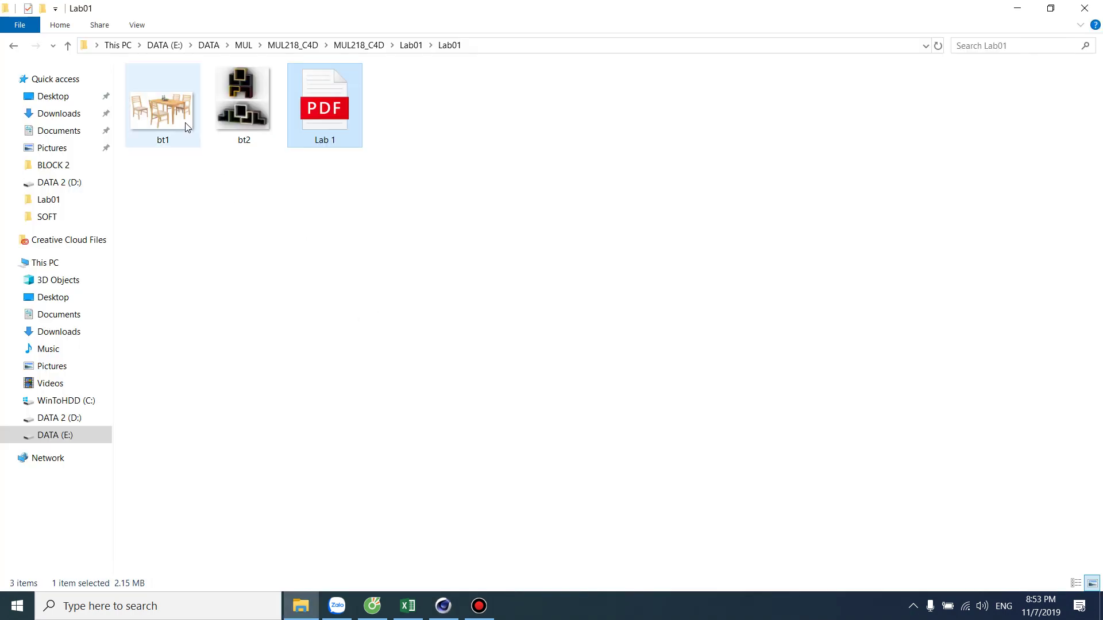
{"action": "double_click", "coordinate": [185, 123]}
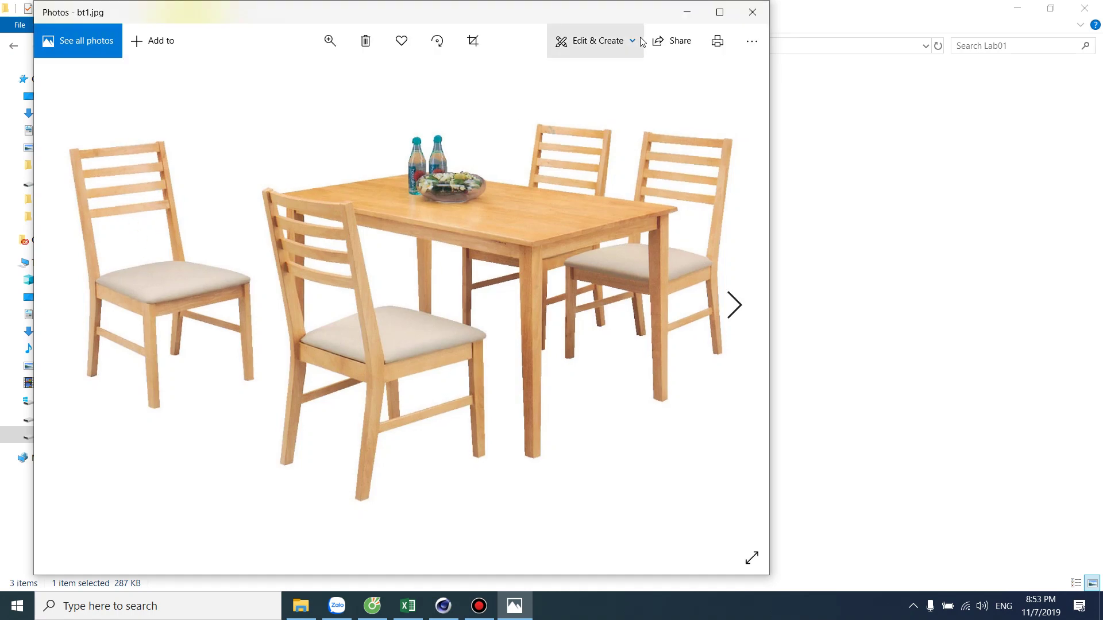
{"action": "left_click", "coordinate": [748, 17]}
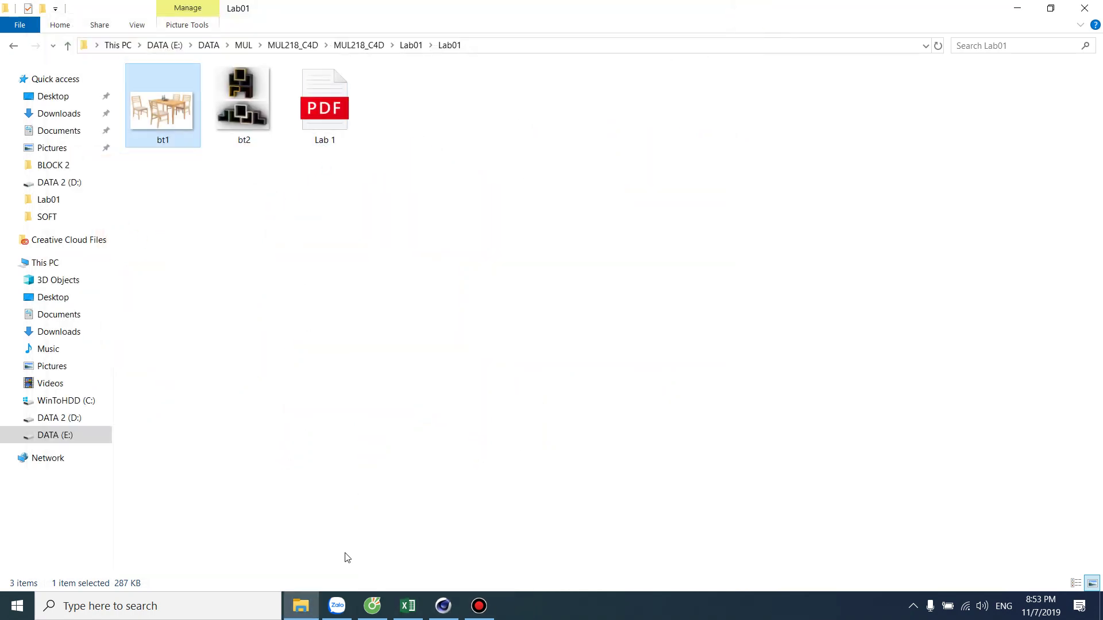
{"action": "left_click", "coordinate": [442, 605]}
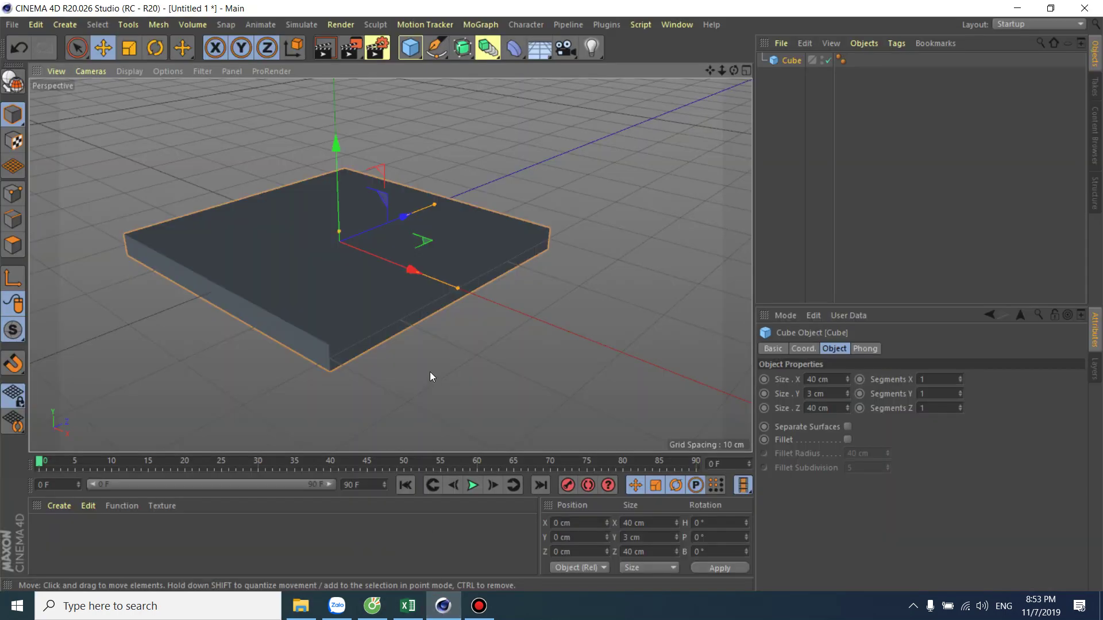
Select the slab cube and make it an editable polygon object
{"action": "left_click", "coordinate": [244, 356]}
{"action": "mouse_move", "coordinate": [241, 356]}
{"action": "left_mouse_down", "text": "alt"}
{"action": "mouse_move", "coordinate": [253, 339]}
{"action": "mouse_move", "coordinate": [257, 349]}
{"action": "left_mouse_up", "text": "alt"}
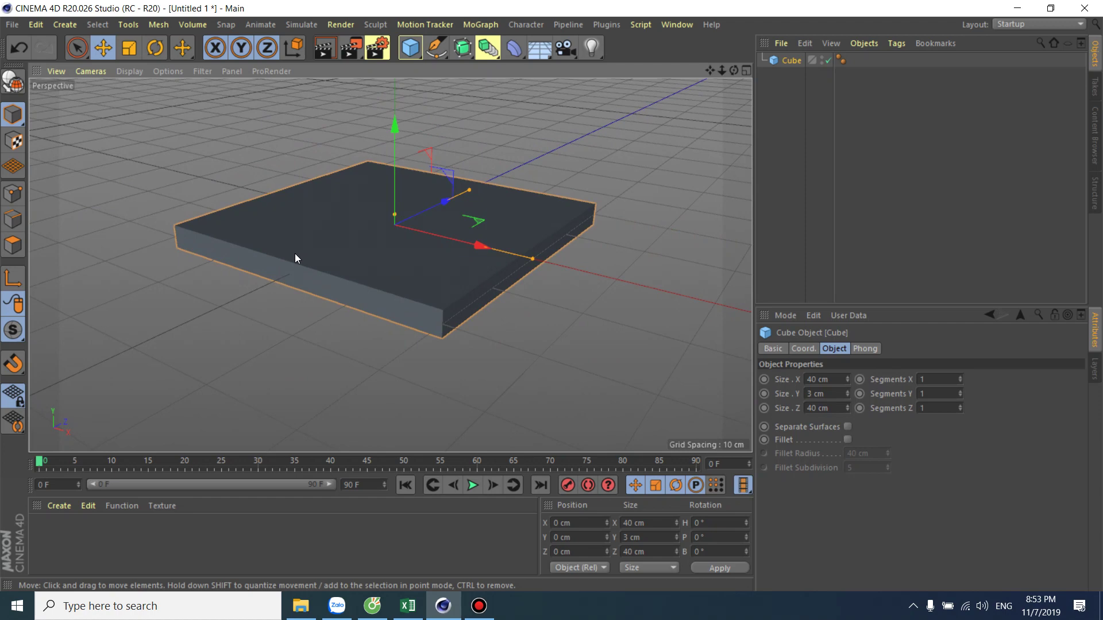
{"action": "left_click", "coordinate": [12, 83]}
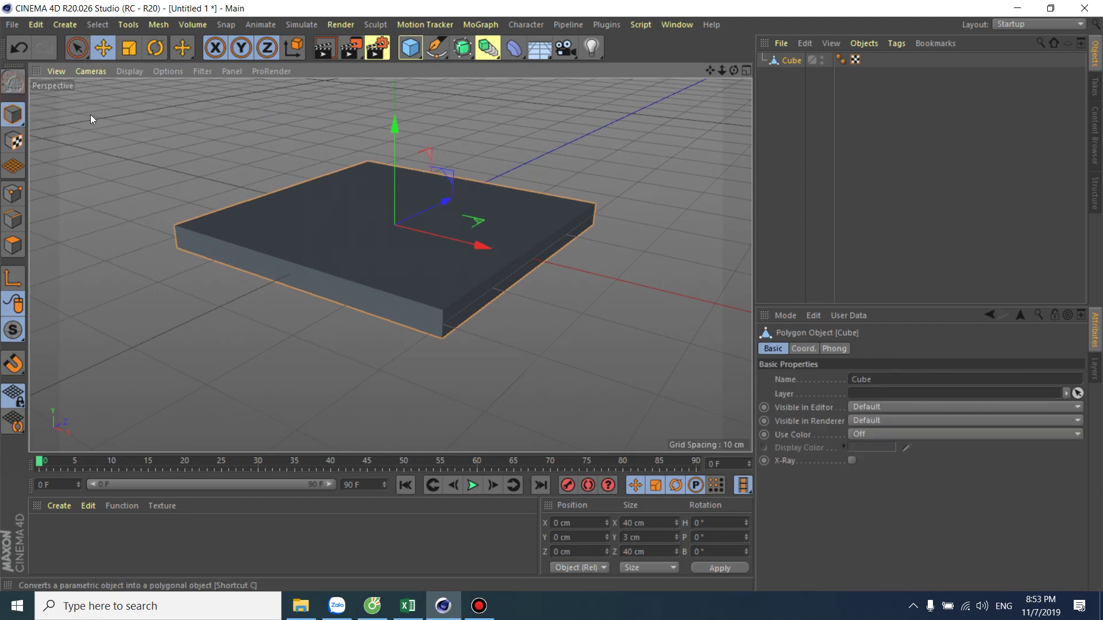
Switch the editable slab into Edge mode
{"action": "mouse_move", "coordinate": [353, 262]}
{"action": "left_mouse_down", "text": "alt"}
{"action": "mouse_move", "coordinate": [335, 289]}
{"action": "mouse_move", "coordinate": [157, 115]}
{"action": "left_mouse_up", "text": "alt"}
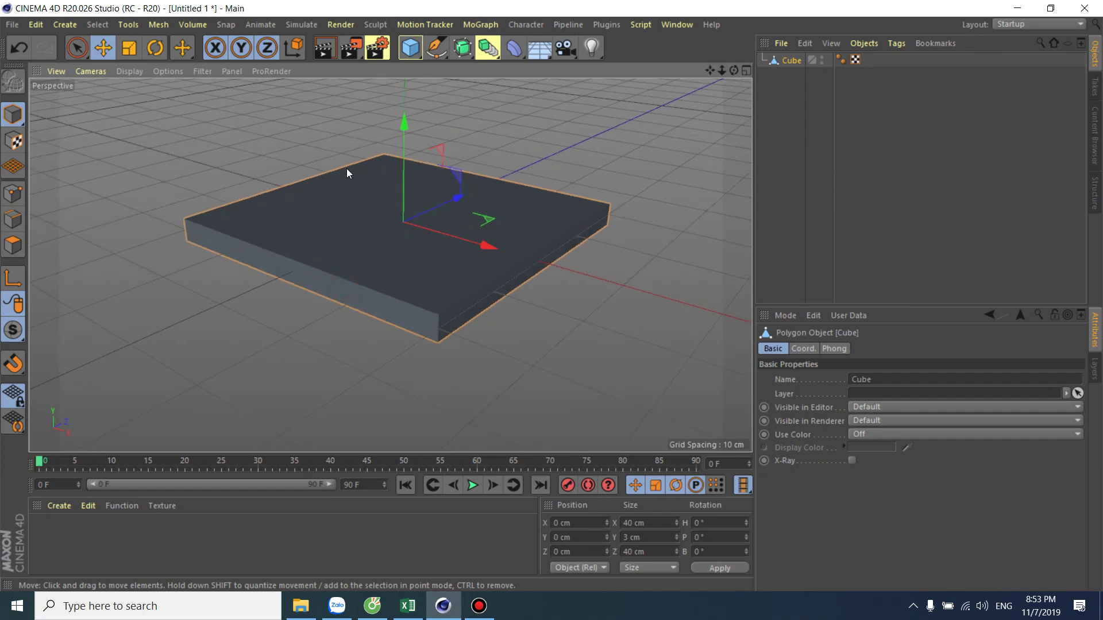
{"action": "mouse_move", "coordinate": [347, 168]}
{"action": "left_mouse_down", "text": "alt"}
{"action": "mouse_move", "coordinate": [321, 271]}
{"action": "mouse_move", "coordinate": [385, 257]}
{"action": "mouse_move", "coordinate": [309, 270]}
{"action": "mouse_move", "coordinate": [442, 271]}
{"action": "left_mouse_up", "text": "alt"}
{"action": "right_click", "coordinate": [587, 169]}
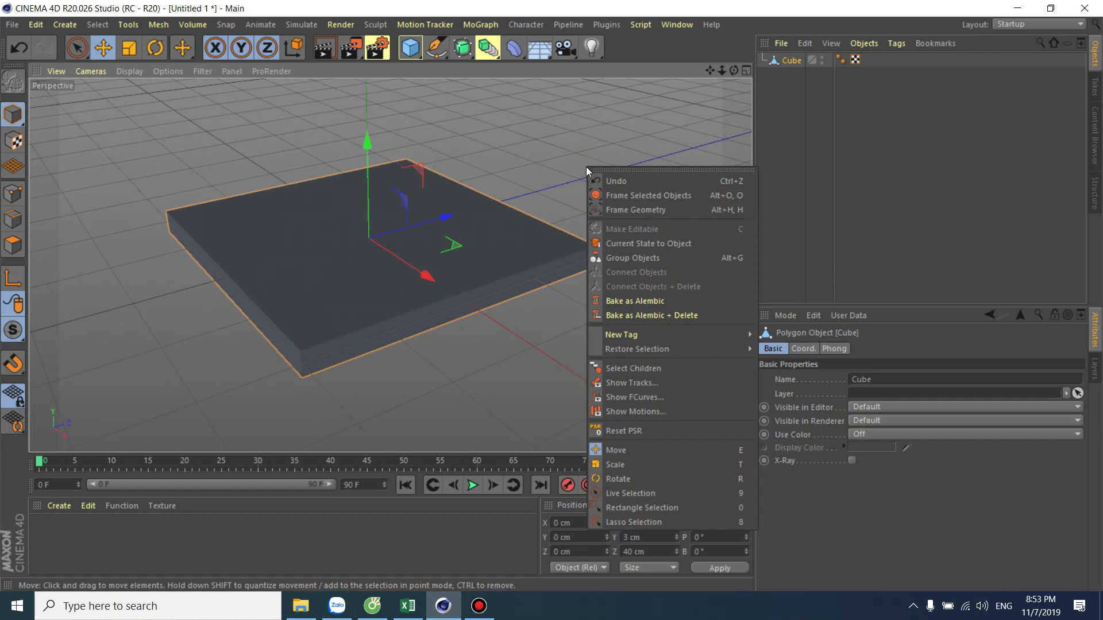
{"action": "left_click", "coordinate": [12, 195]}
{"action": "left_click", "coordinate": [13, 194]}
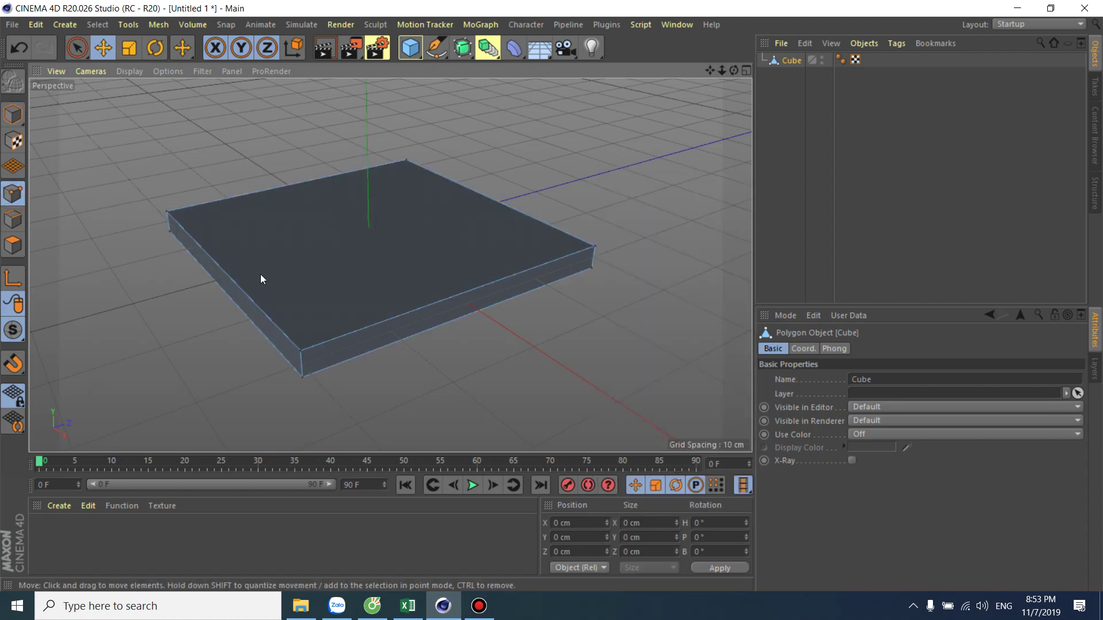
Use Loop/Path Cut to add edge loops near the slab's left, right and side edges
{"action": "right_click", "coordinate": [662, 180]}
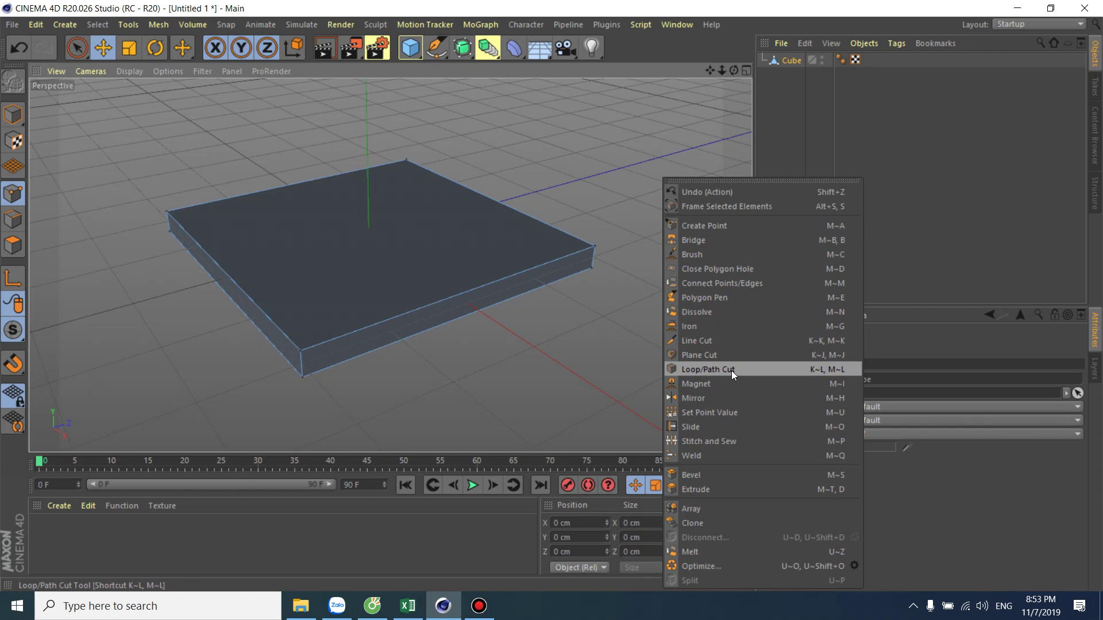
{"action": "left_click", "coordinate": [731, 371]}
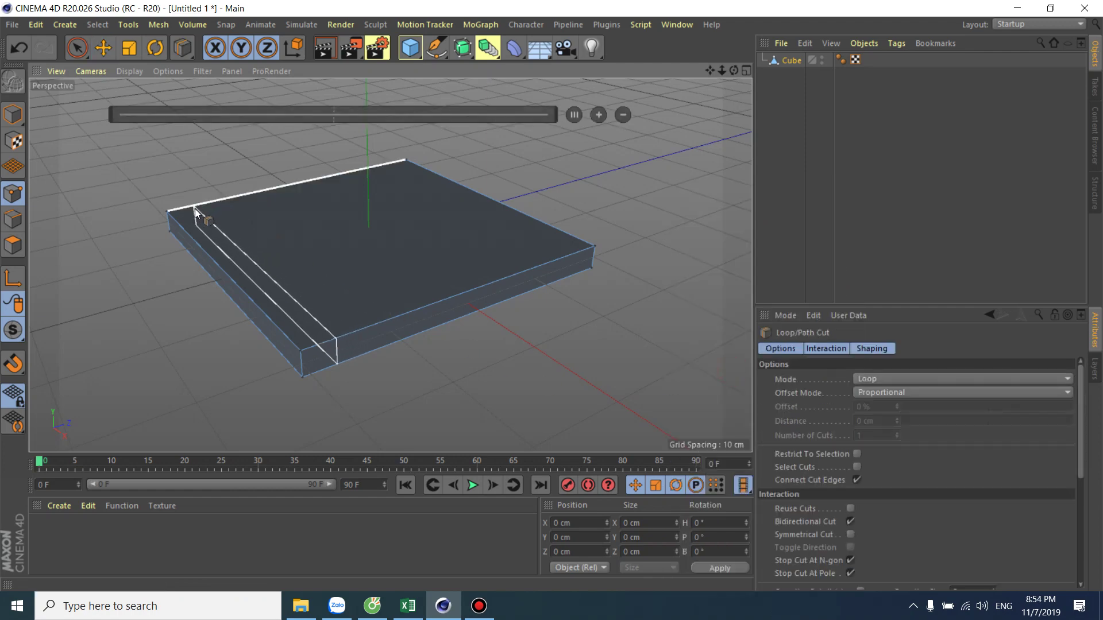
{"action": "mouse_move", "coordinate": [194, 209]}
{"action": "left_mouse_down", "text": "alt"}
{"action": "mouse_move", "coordinate": [423, 385]}
{"action": "mouse_move", "coordinate": [377, 378]}
{"action": "left_mouse_up", "text": "alt"}
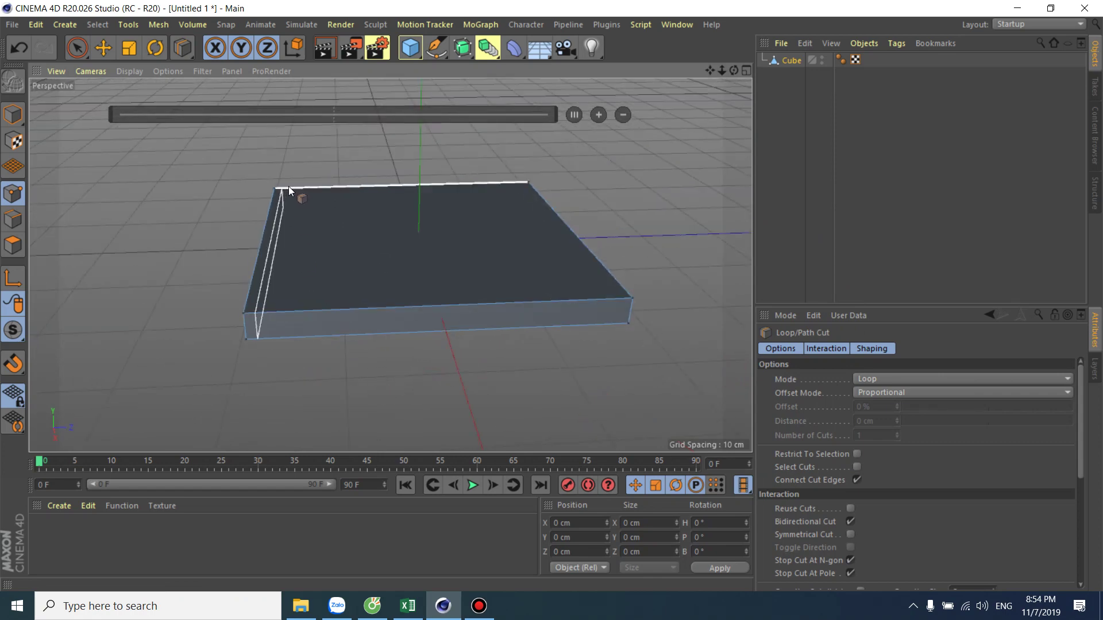
{"action": "left_click", "coordinate": [260, 309]}
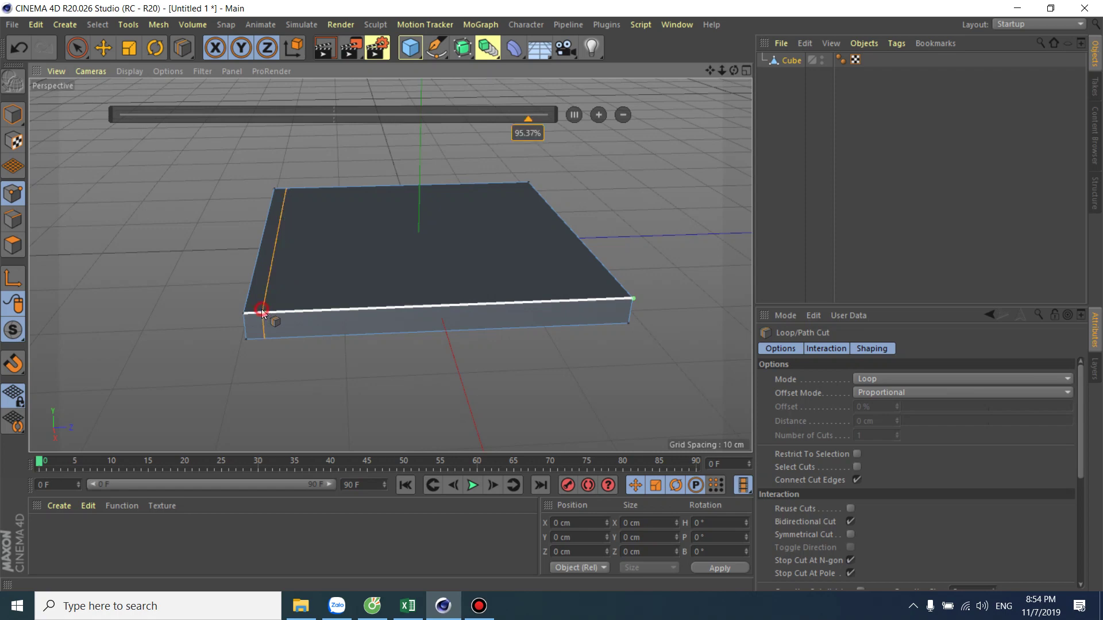
{"action": "left_click", "coordinate": [605, 294]}
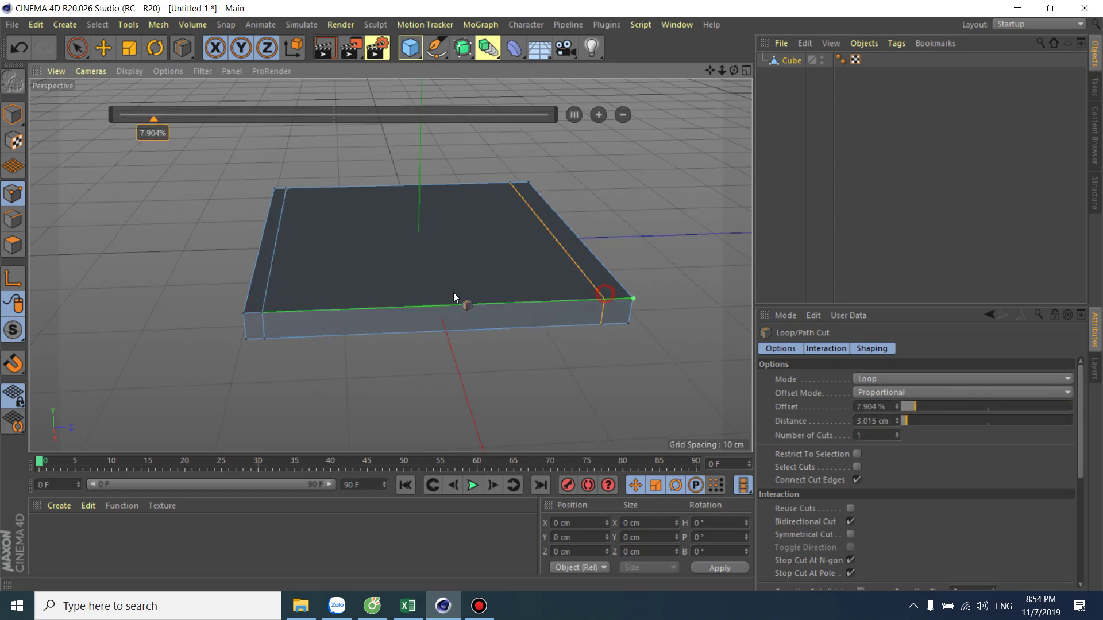
{"action": "mouse_move", "coordinate": [453, 291]}
{"action": "left_mouse_down", "text": "alt"}
{"action": "mouse_move", "coordinate": [423, 292]}
{"action": "mouse_move", "coordinate": [532, 281]}
{"action": "mouse_move", "coordinate": [496, 295]}
{"action": "mouse_move", "coordinate": [532, 295]}
{"action": "mouse_move", "coordinate": [481, 312]}
{"action": "mouse_move", "coordinate": [615, 329]}
{"action": "mouse_move", "coordinate": [501, 340]}
{"action": "left_mouse_up", "text": "alt"}
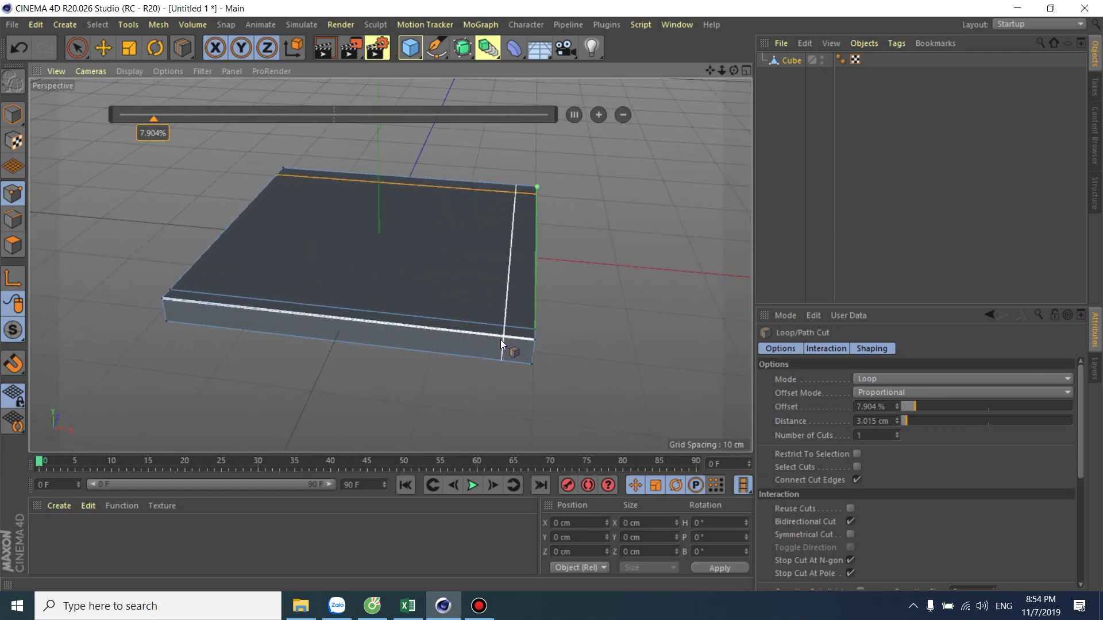
{"action": "left_click", "coordinate": [510, 338]}
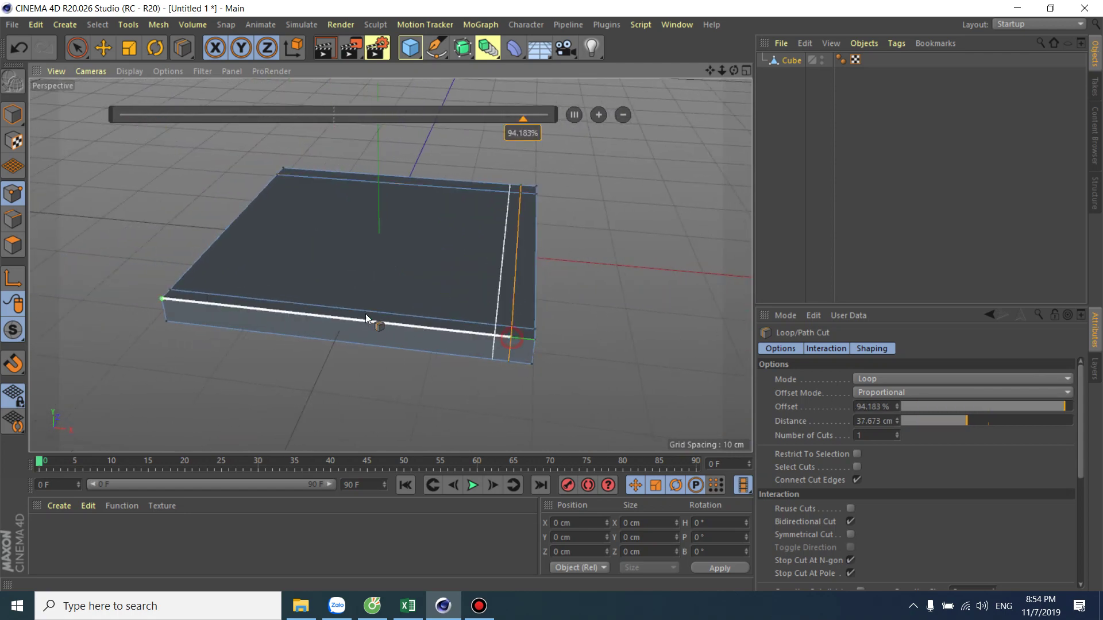
{"action": "left_click", "coordinate": [174, 300]}
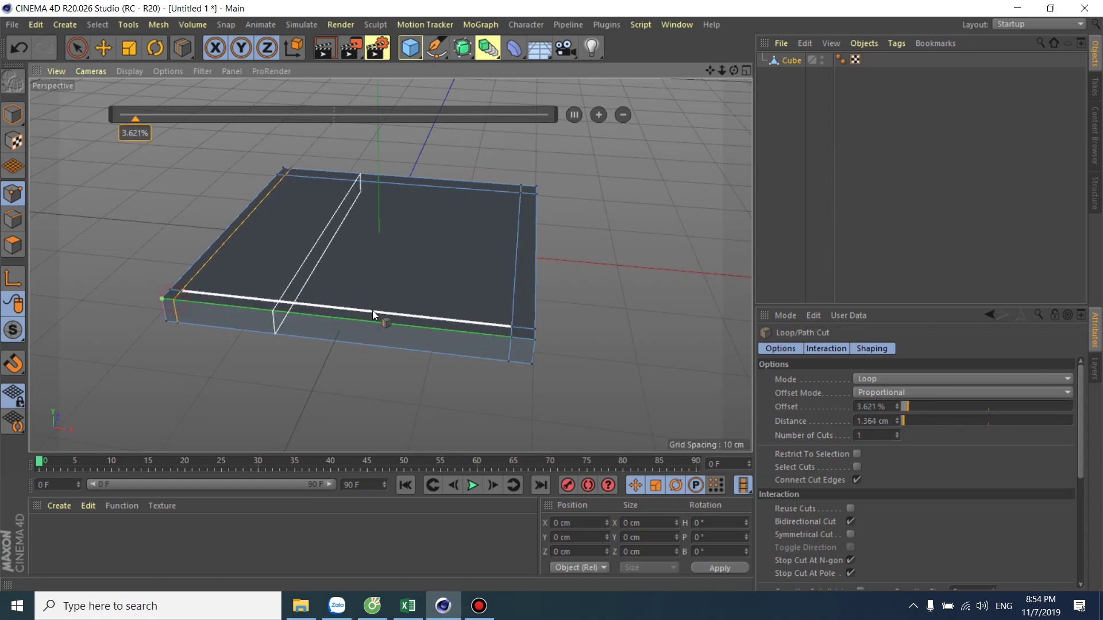
Undo a misplaced loop and add further loops close to the remaining sides
{"action": "mouse_move", "coordinate": [437, 346]}
{"action": "left_mouse_down", "text": "alt"}
{"action": "mouse_move", "coordinate": [552, 366]}
{"action": "mouse_move", "coordinate": [525, 356]}
{"action": "left_mouse_up", "text": "alt"}
{"action": "key", "text": "ctrl+z"}
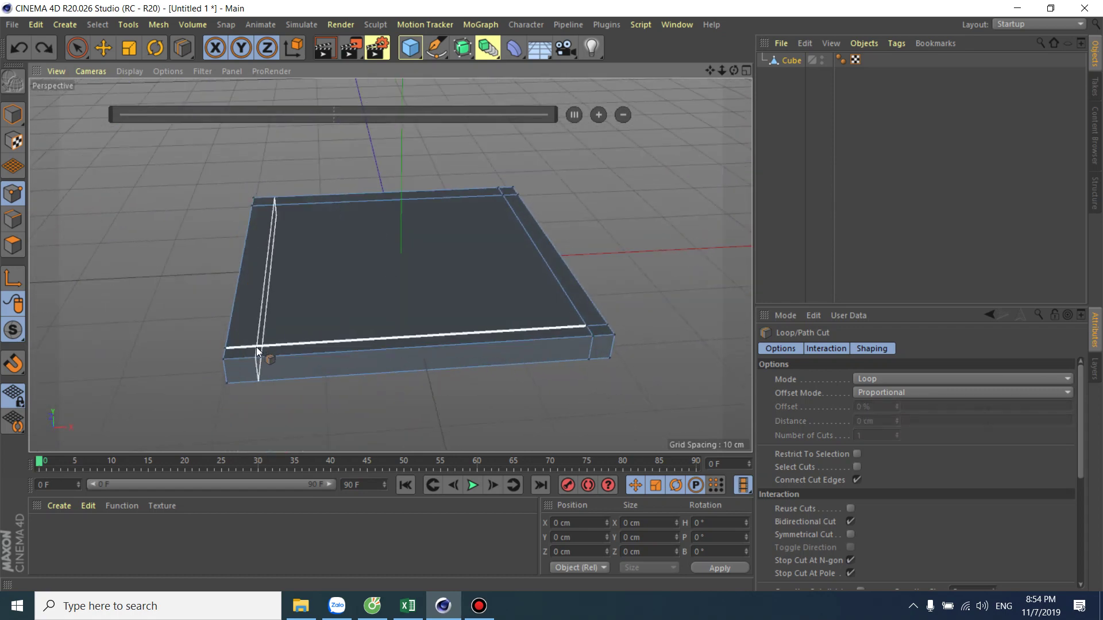
{"action": "left_click", "coordinate": [244, 351]}
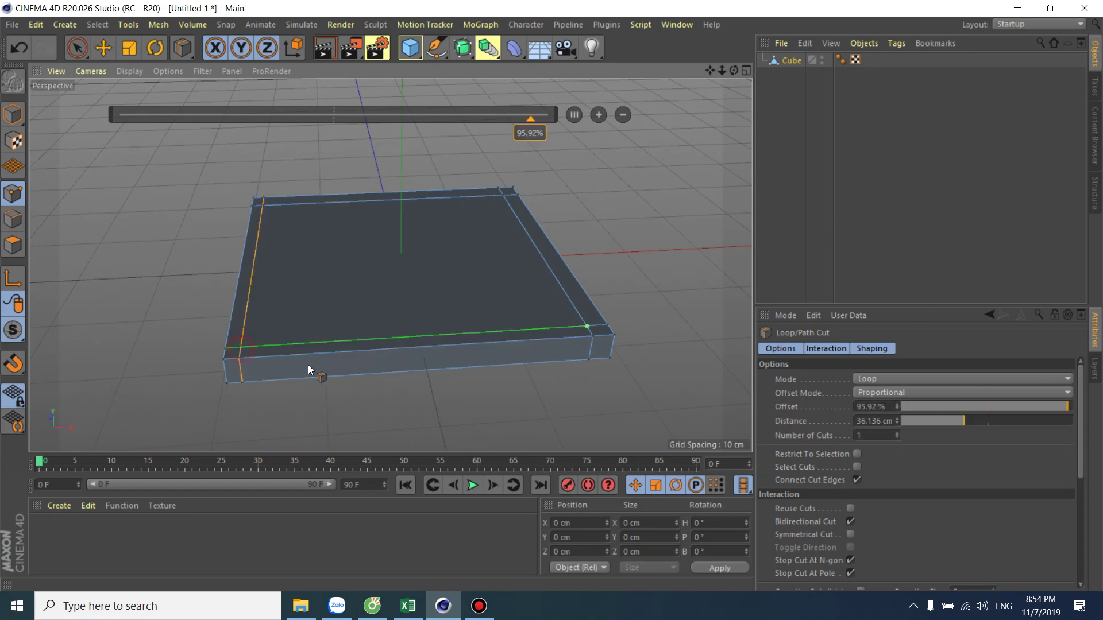
{"action": "left_click", "coordinate": [274, 344]}
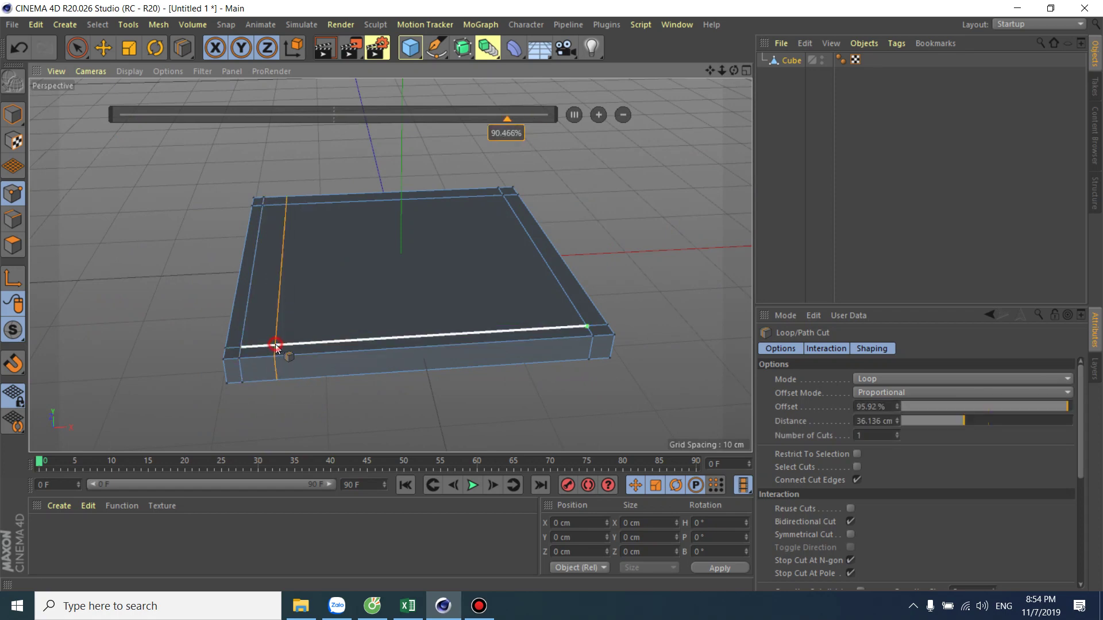
{"action": "left_click", "coordinate": [552, 333]}
{"action": "mouse_move", "coordinate": [400, 360]}
{"action": "left_mouse_down", "text": "alt"}
{"action": "mouse_move", "coordinate": [528, 377]}
{"action": "mouse_move", "coordinate": [490, 343]}
{"action": "mouse_move", "coordinate": [564, 273]}
{"action": "left_mouse_up", "text": "alt"}
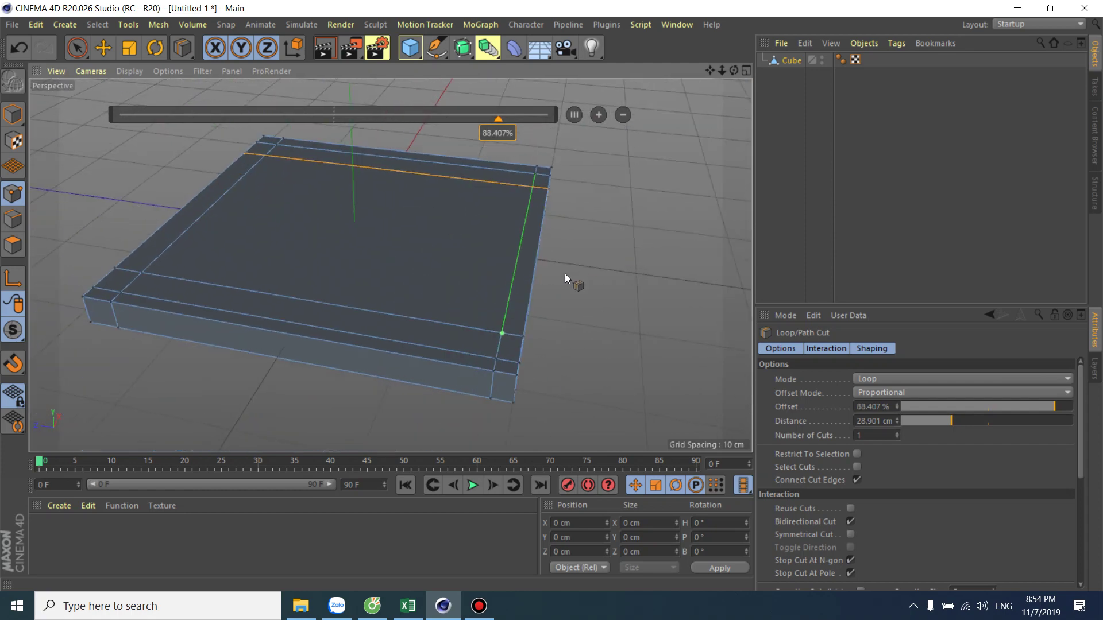
{"action": "left_click", "coordinate": [460, 329]}
{"action": "left_click", "coordinate": [172, 278]}
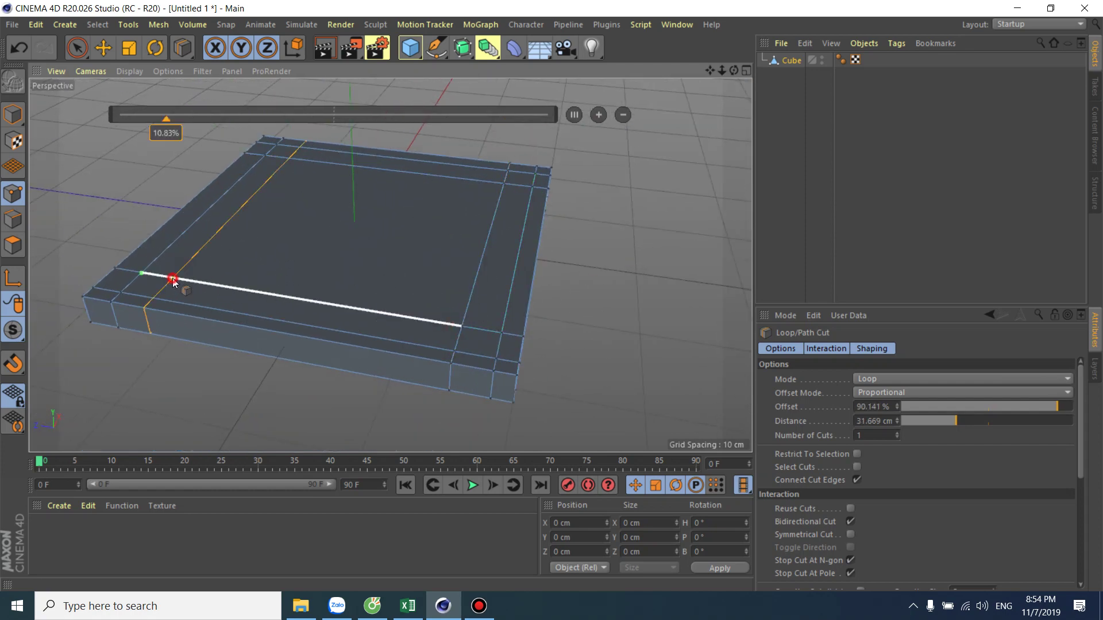
In Polygon mode, Shift-select the four corner polygons on the slab's underside
{"action": "left_click", "coordinate": [13, 245]}
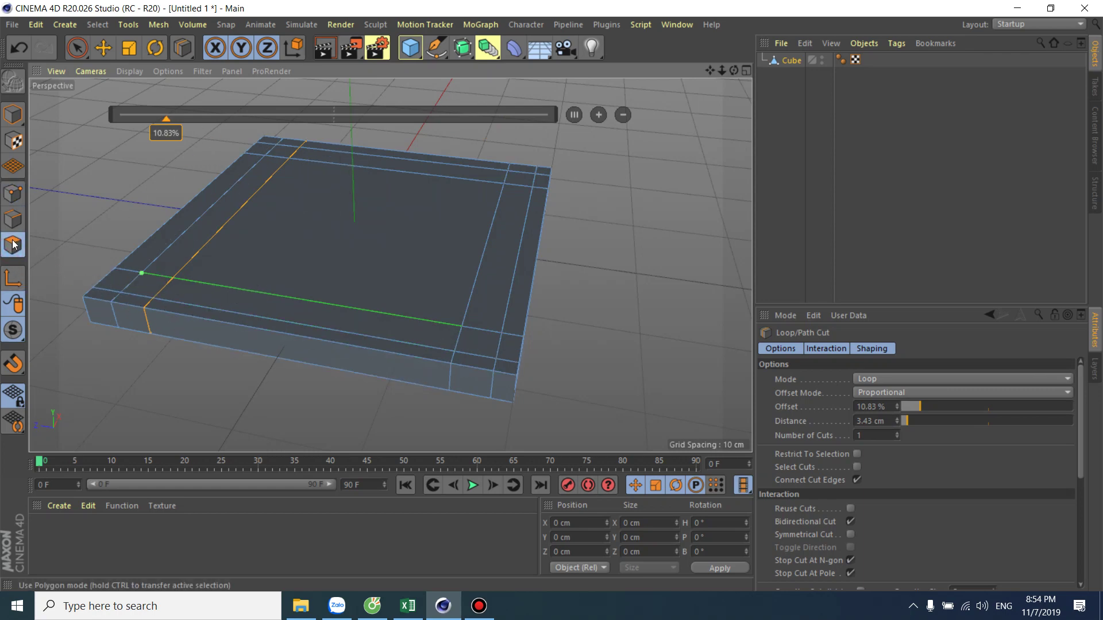
{"action": "mouse_move", "coordinate": [202, 329]}
{"action": "left_mouse_down", "text": "alt"}
{"action": "mouse_move", "coordinate": [232, 301]}
{"action": "mouse_move", "coordinate": [253, 211]}
{"action": "mouse_move", "coordinate": [285, 168]}
{"action": "left_mouse_up", "text": "alt"}
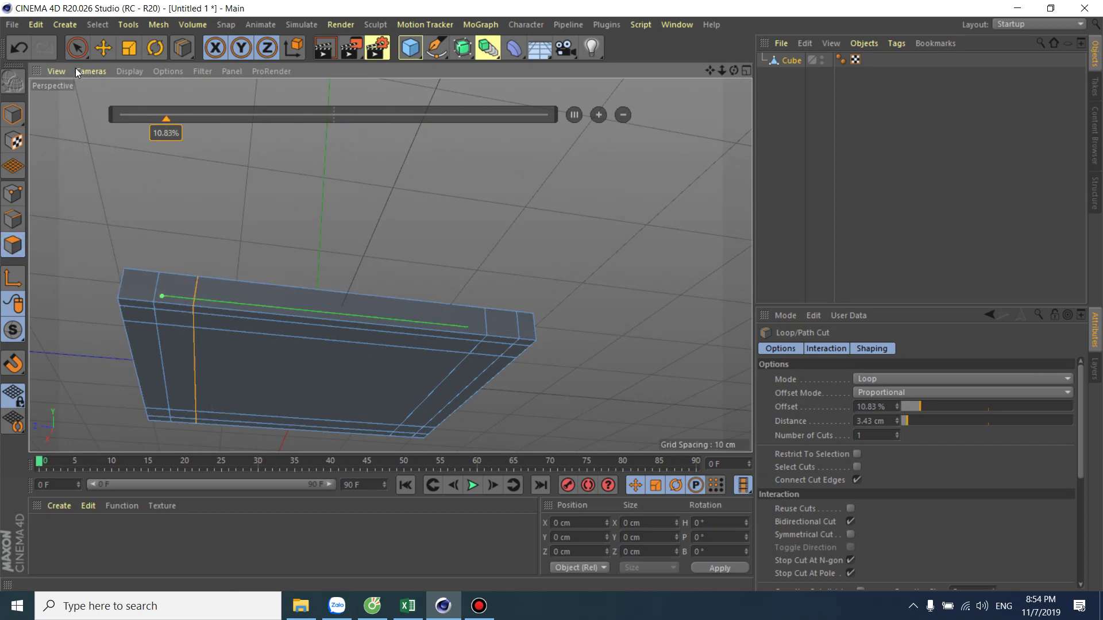
{"action": "key", "text": "e"}
{"action": "left_click", "coordinate": [158, 319]}
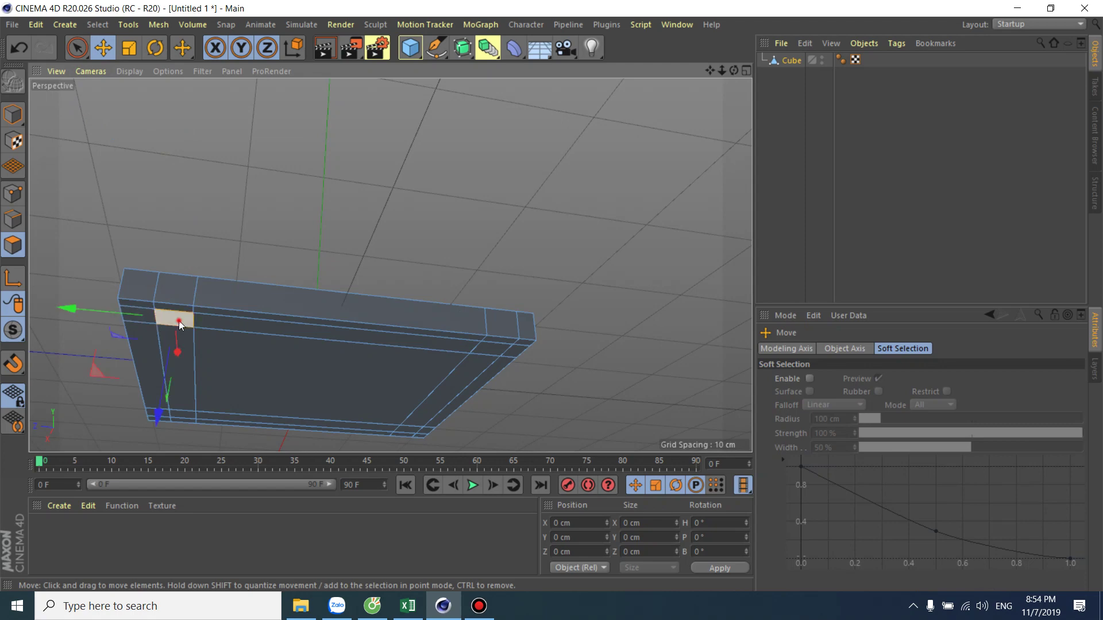
{"action": "left_click", "coordinate": [491, 346], "text": "shift"}
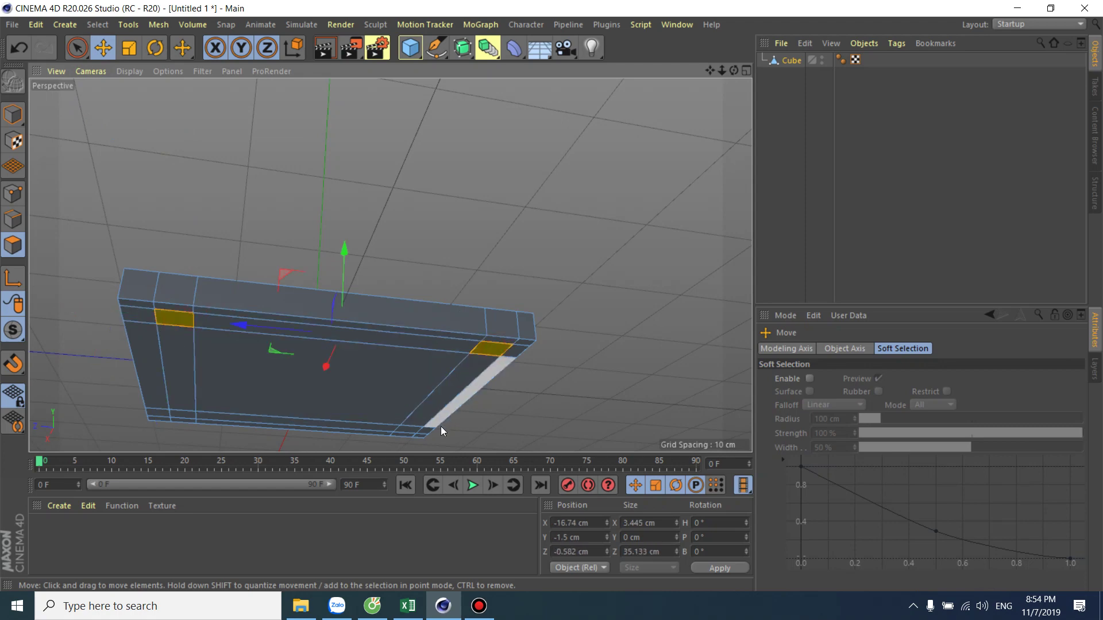
{"action": "left_click", "coordinate": [409, 432], "text": "shift"}
{"action": "left_click", "coordinate": [188, 415], "text": "shift"}
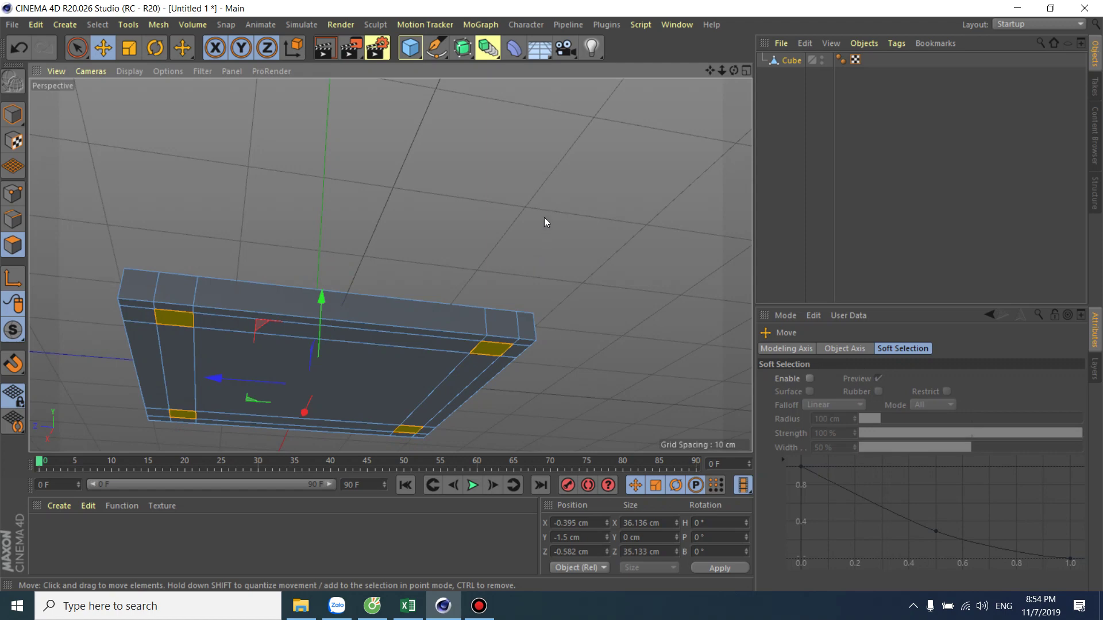
{"action": "left_click_drag", "start_coordinate": [545, 221], "coordinate": [485, 339], "text": "alt"}
{"action": "mouse_move", "coordinate": [547, 278]}
{"action": "left_mouse_down", "text": "alt"}
{"action": "mouse_move", "coordinate": [462, 288]}
{"action": "mouse_move", "coordinate": [492, 257]}
{"action": "mouse_move", "coordinate": [452, 292]}
{"action": "left_mouse_up", "text": "alt"}
Extrude the four corner polygons by a 40 cm offset into table legs
{"action": "right_click", "coordinate": [626, 173]}
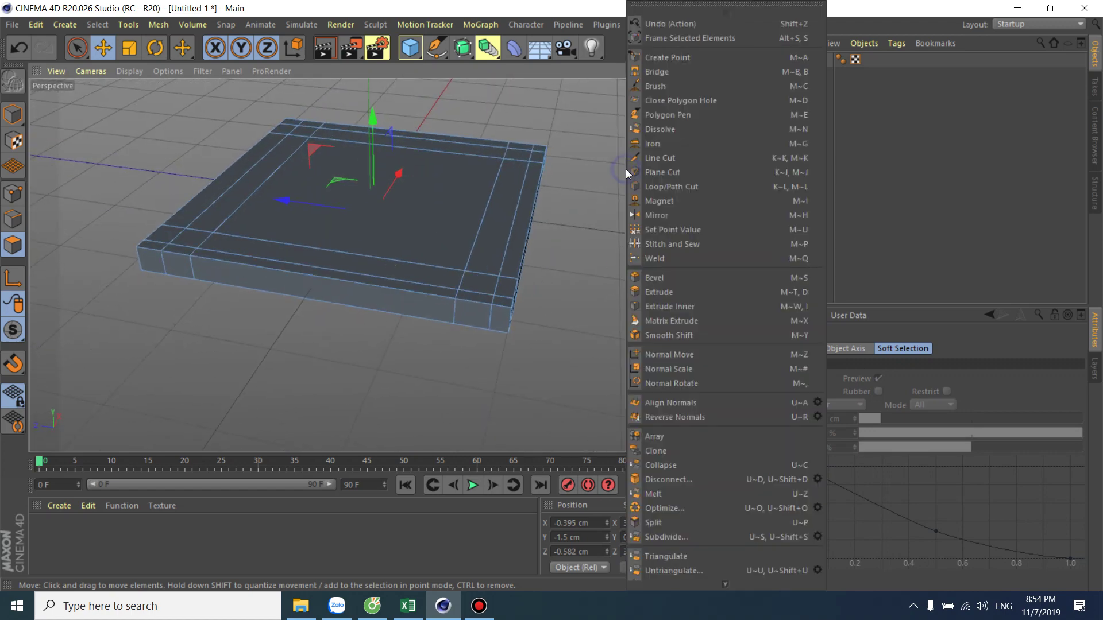
{"action": "left_click", "coordinate": [675, 294]}
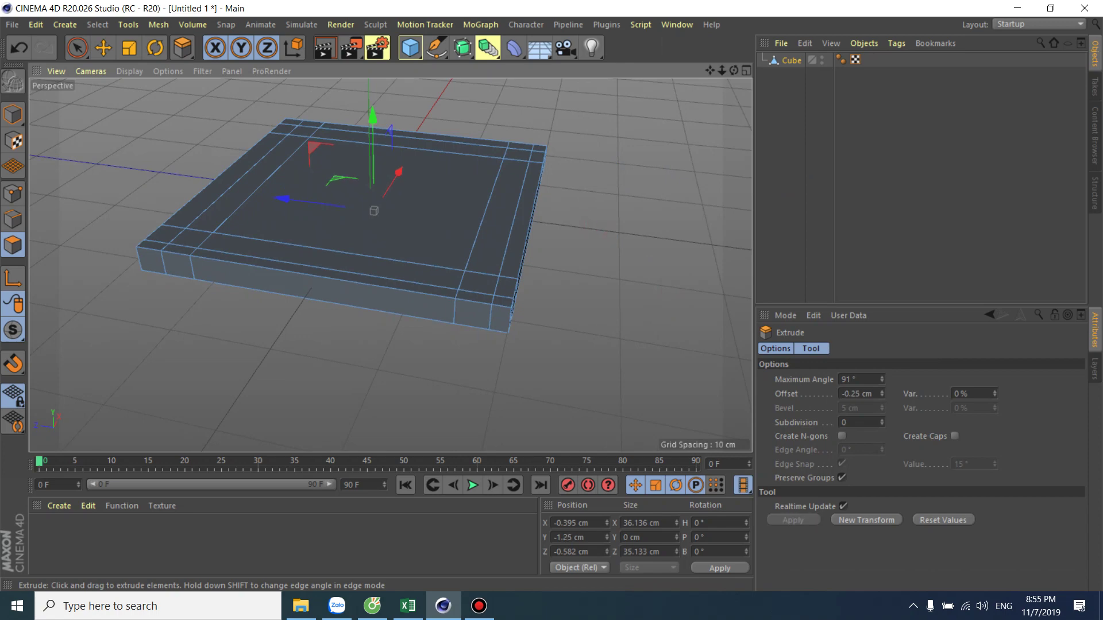
{"action": "left_click_drag", "start_coordinate": [373, 209], "coordinate": [356, 210]}
{"action": "key", "text": "ctrl+z"}
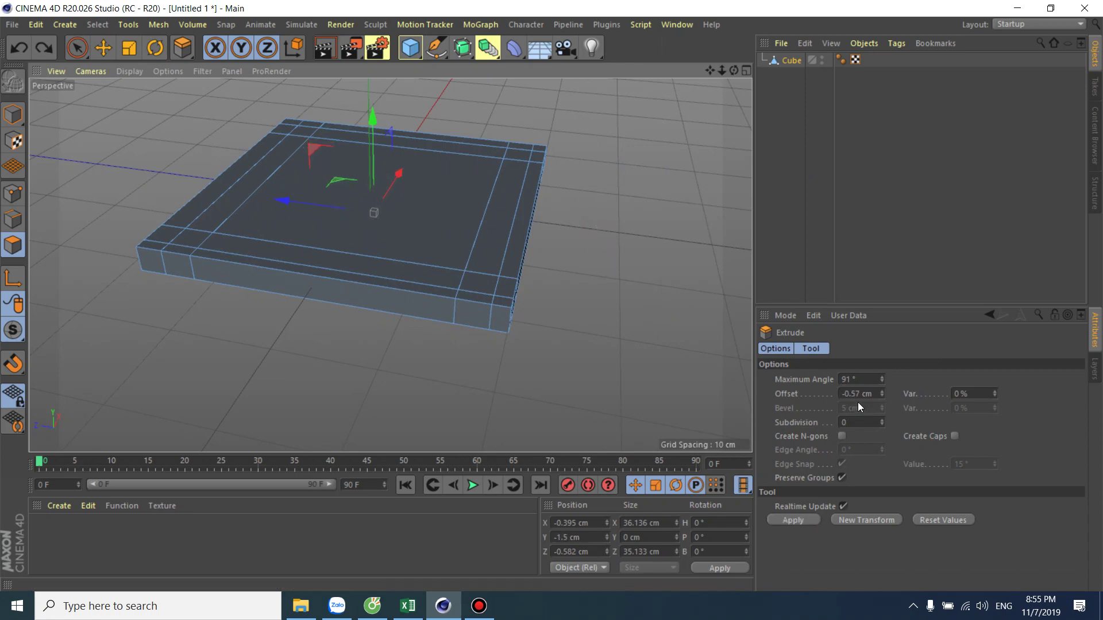
{"action": "left_click", "coordinate": [858, 395]}
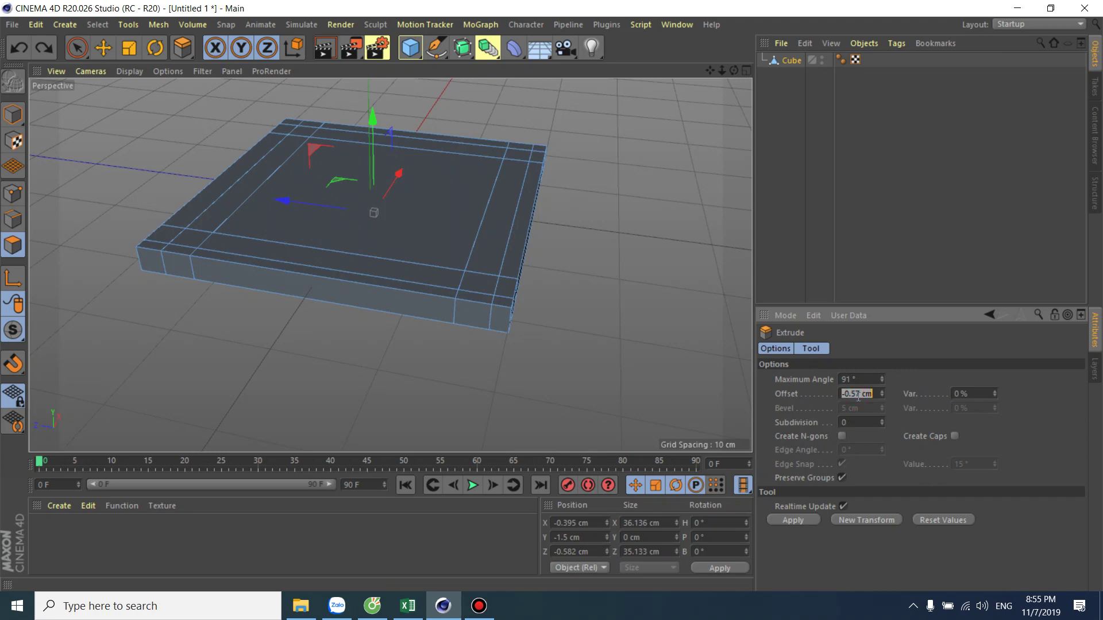
{"action": "type", "text": "40"}
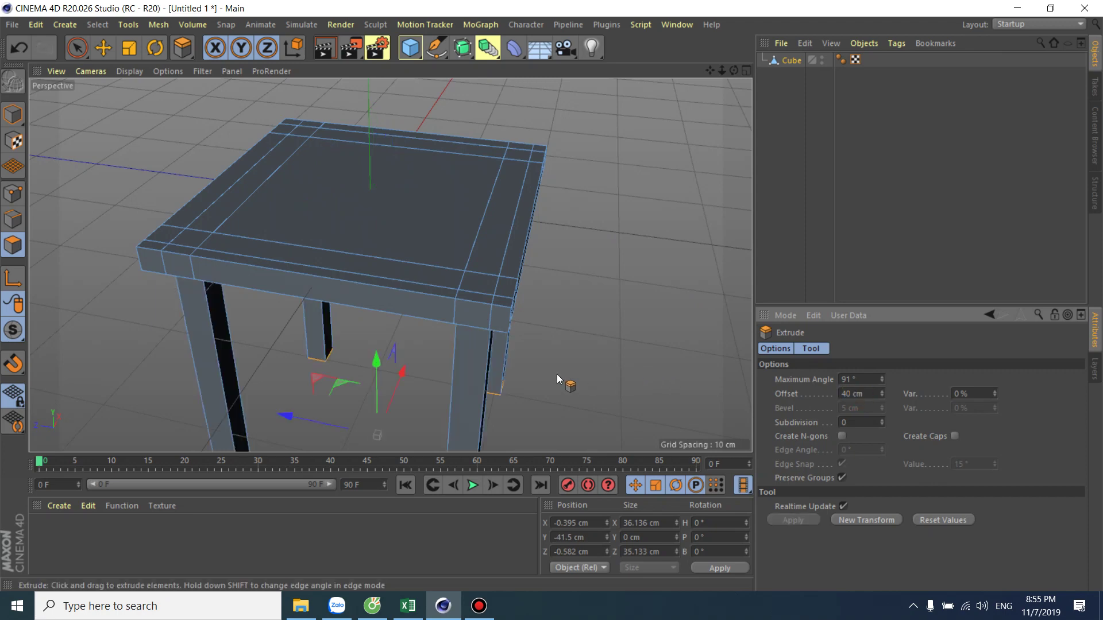
{"action": "left_click_drag", "start_coordinate": [556, 374], "coordinate": [534, 343], "text": "alt"}
{"action": "mouse_move", "coordinate": [584, 301]}
{"action": "left_mouse_down", "text": "alt"}
{"action": "mouse_move", "coordinate": [559, 255]}
{"action": "mouse_move", "coordinate": [517, 276]}
{"action": "left_mouse_up", "text": "alt"}
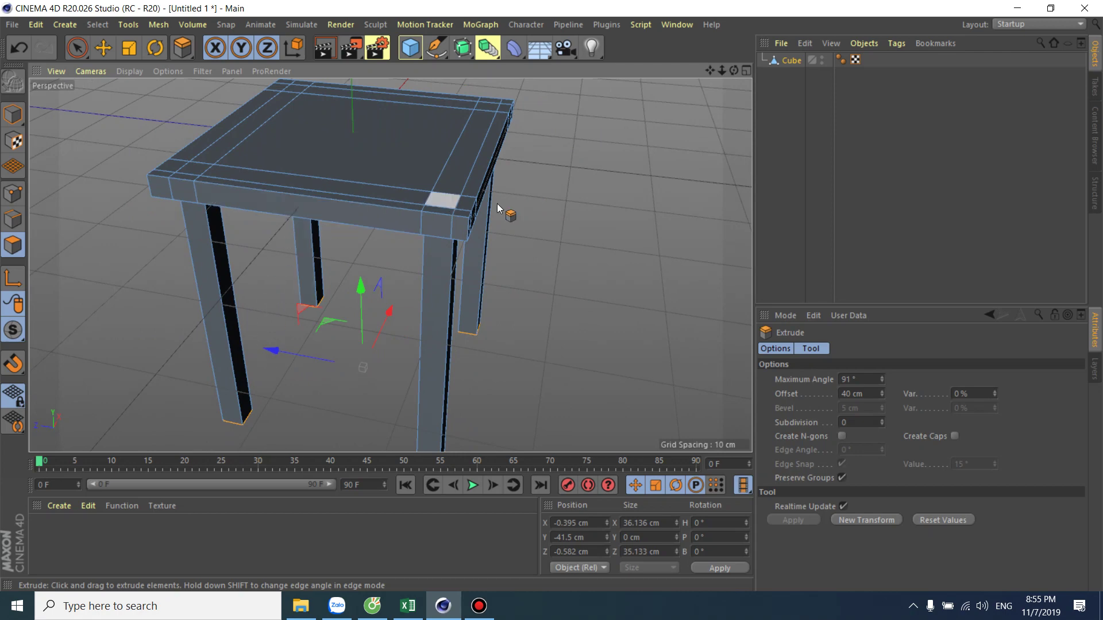
{"action": "left_click_drag", "start_coordinate": [565, 233], "coordinate": [571, 255], "text": "alt"}
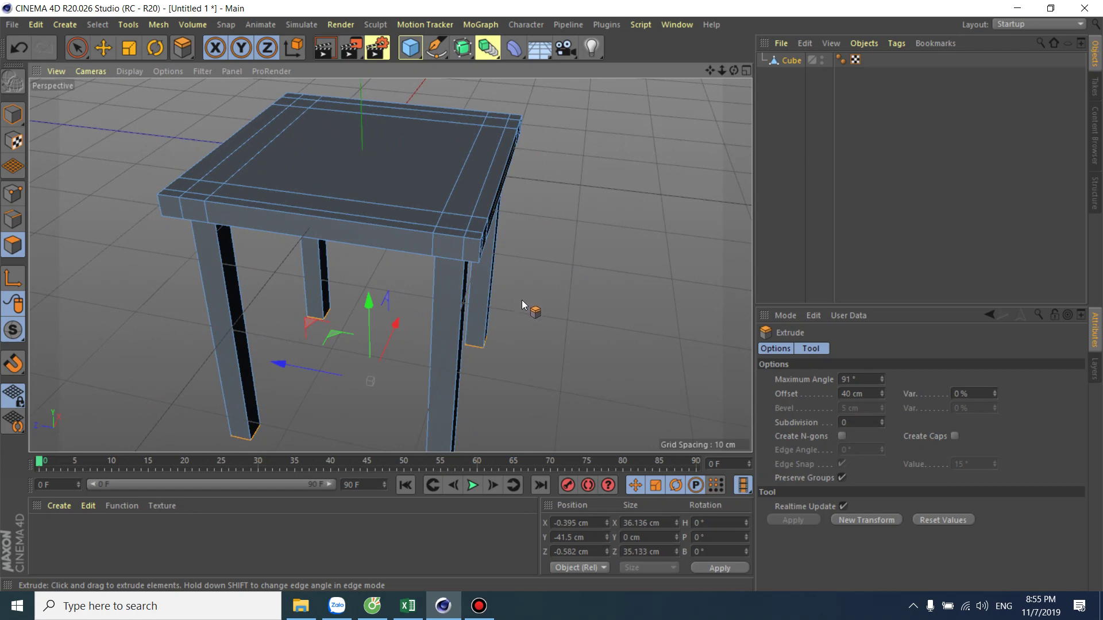
{"action": "mouse_move", "coordinate": [521, 299]}
{"action": "left_mouse_down", "text": "alt"}
{"action": "mouse_move", "coordinate": [591, 281]}
{"action": "mouse_move", "coordinate": [570, 292]}
{"action": "mouse_move", "coordinate": [550, 150]}
{"action": "left_mouse_up", "text": "alt"}
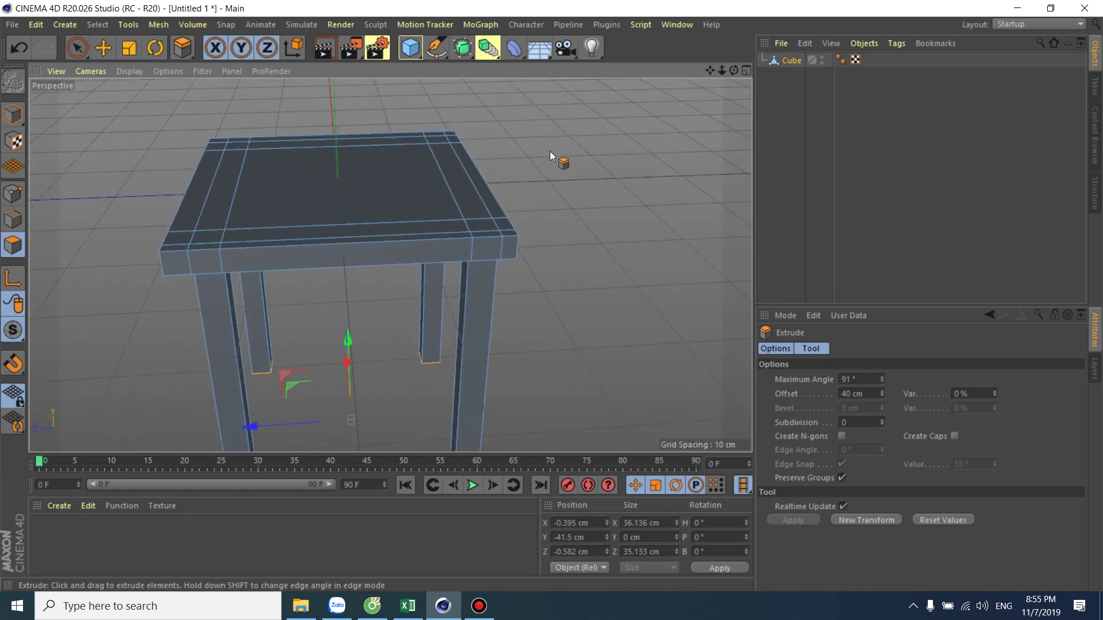
Deselect, return to Model mode and set the viewport to Gouraud Shading (Lines)
{"action": "left_click", "coordinate": [615, 190]}
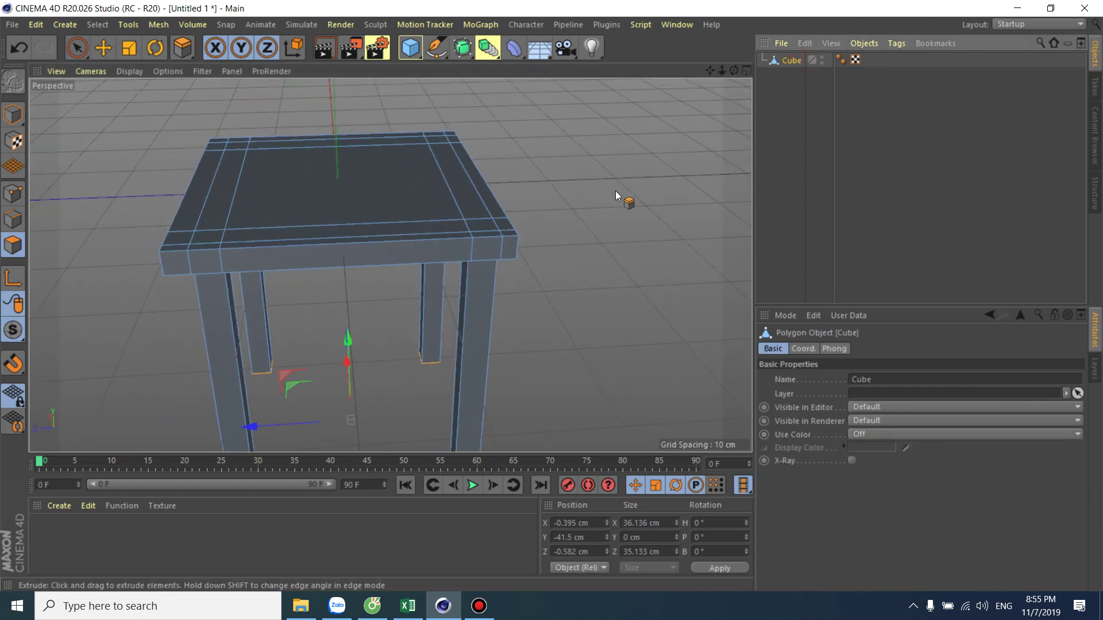
{"action": "left_click", "coordinate": [17, 121]}
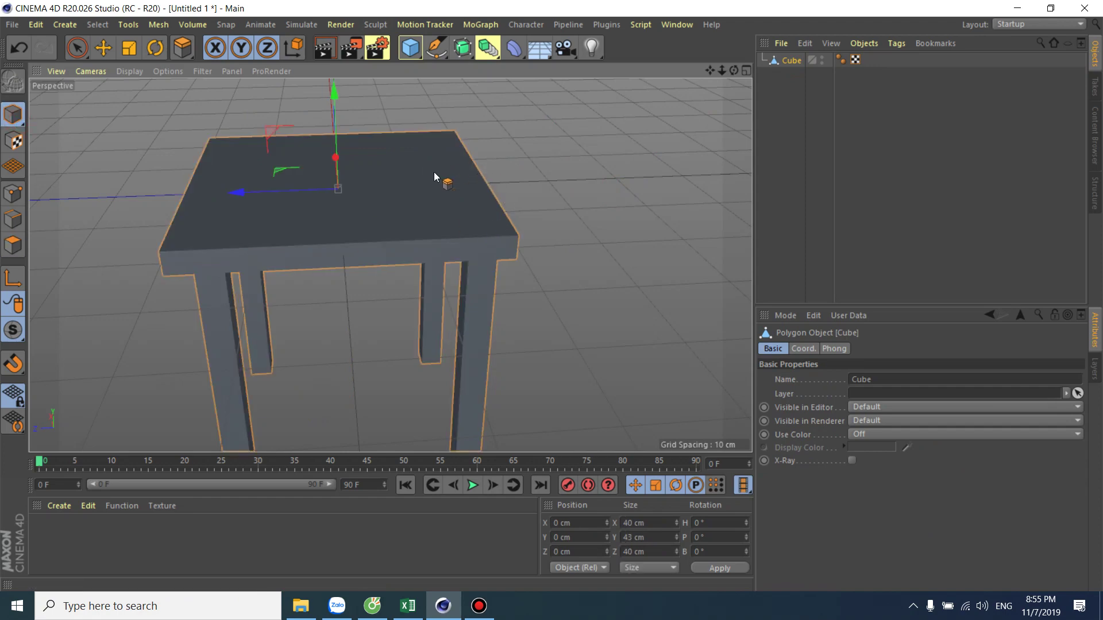
{"action": "left_click", "coordinate": [142, 69]}
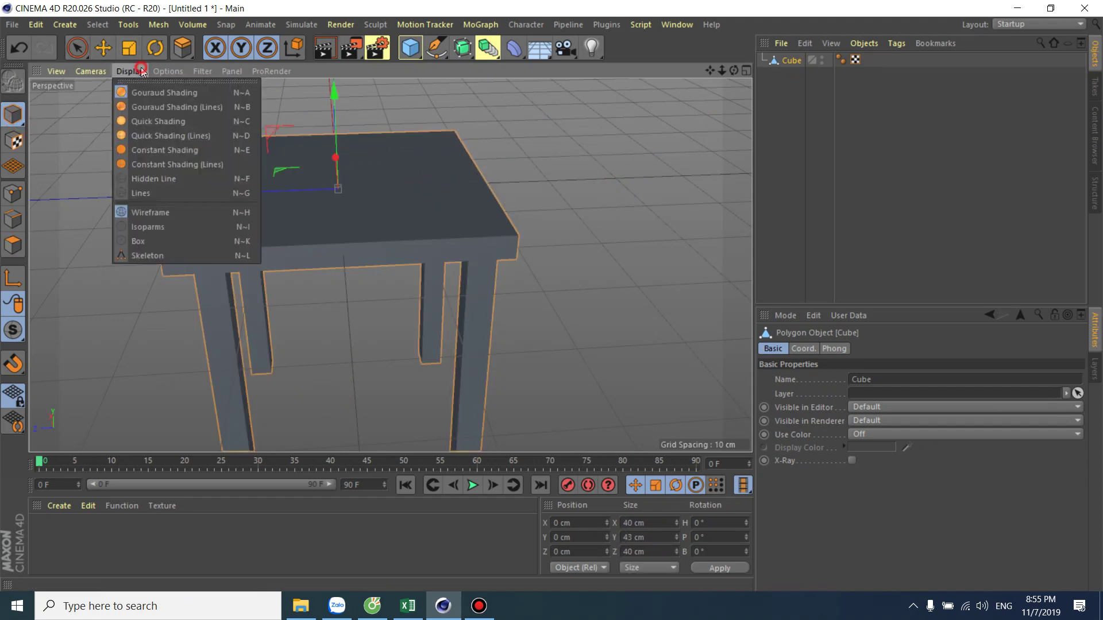
{"action": "left_click", "coordinate": [161, 107]}
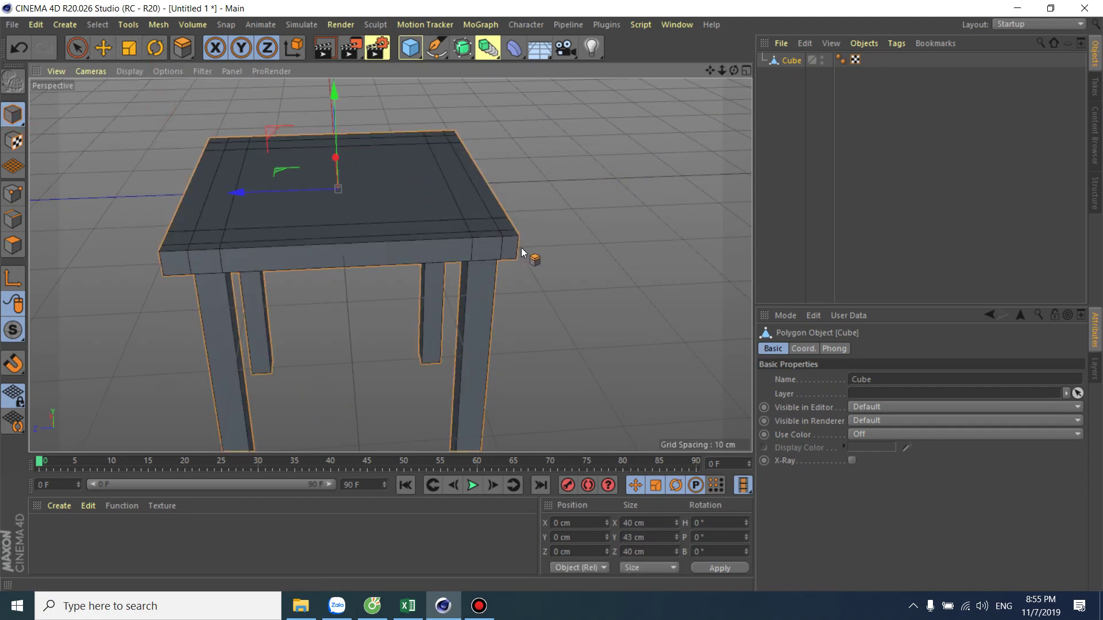
{"action": "mouse_move", "coordinate": [525, 297]}
{"action": "left_mouse_down", "text": "alt"}
{"action": "mouse_move", "coordinate": [518, 311]}
{"action": "mouse_move", "coordinate": [532, 302]}
{"action": "left_mouse_up", "text": "alt"}
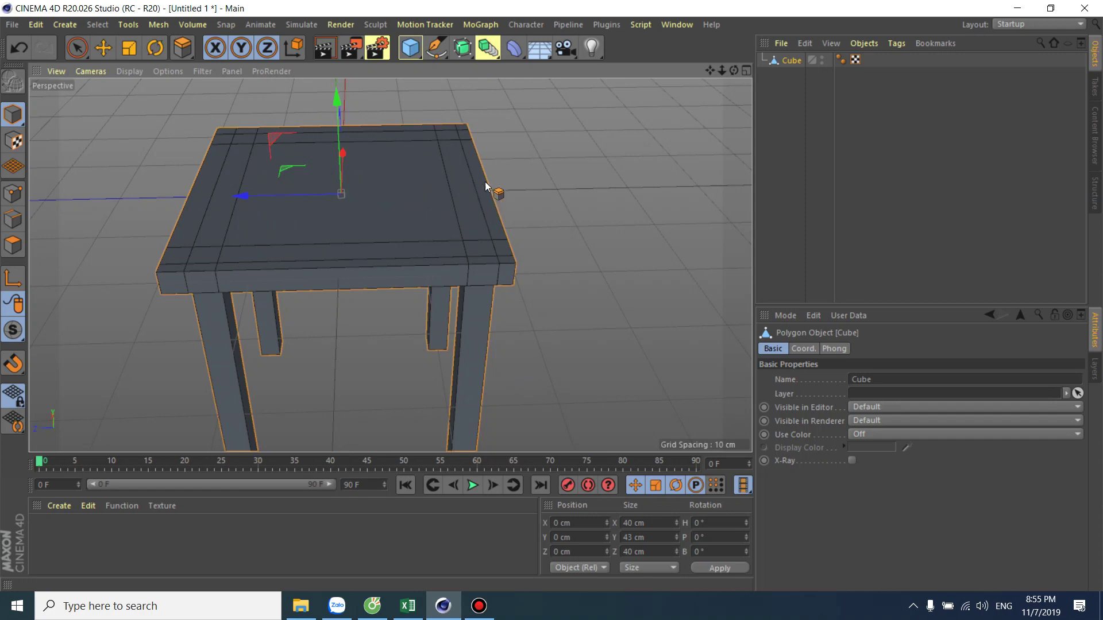
In Polygon mode with the Move tool, select two corner polygons of the table top
{"action": "left_click", "coordinate": [12, 245]}
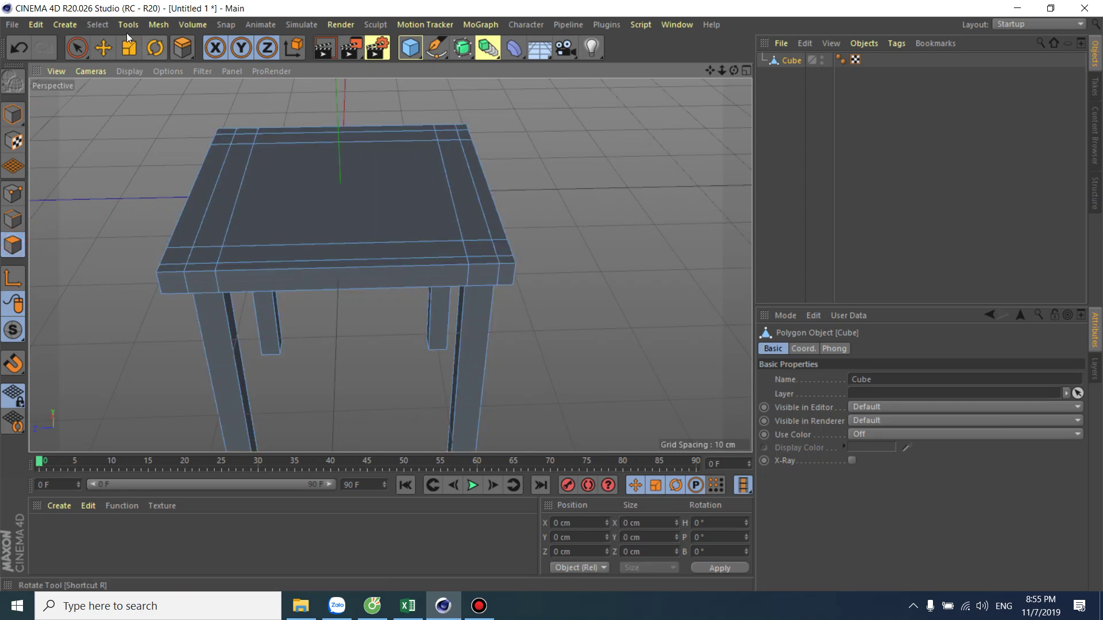
{"action": "left_click", "coordinate": [104, 48]}
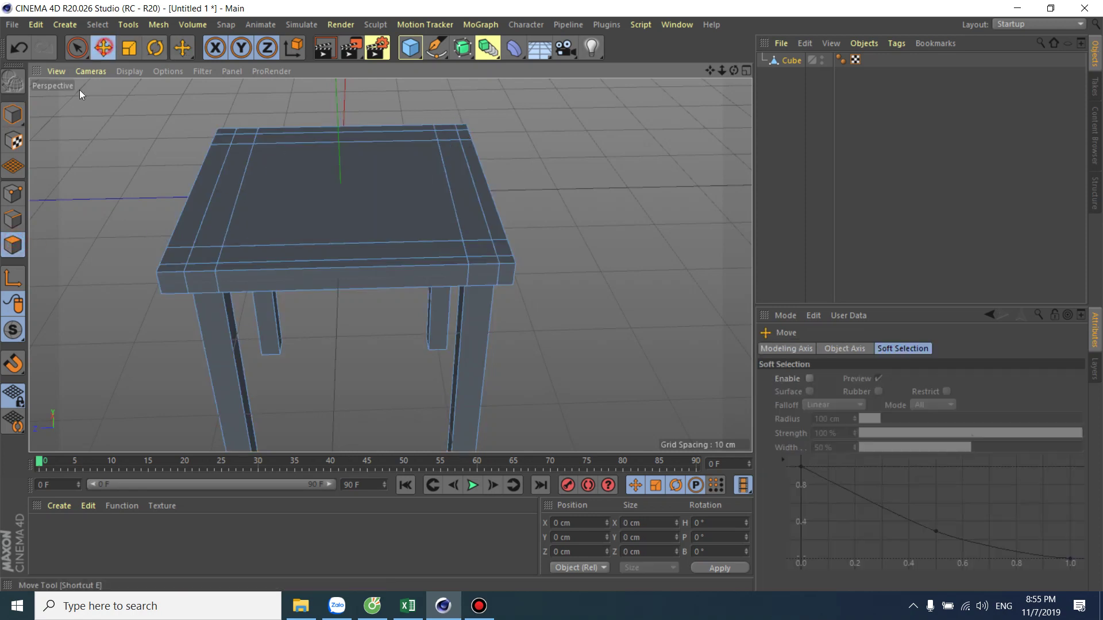
{"action": "left_click", "coordinate": [449, 139]}
{"action": "left_click", "coordinate": [478, 248], "text": "shift"}
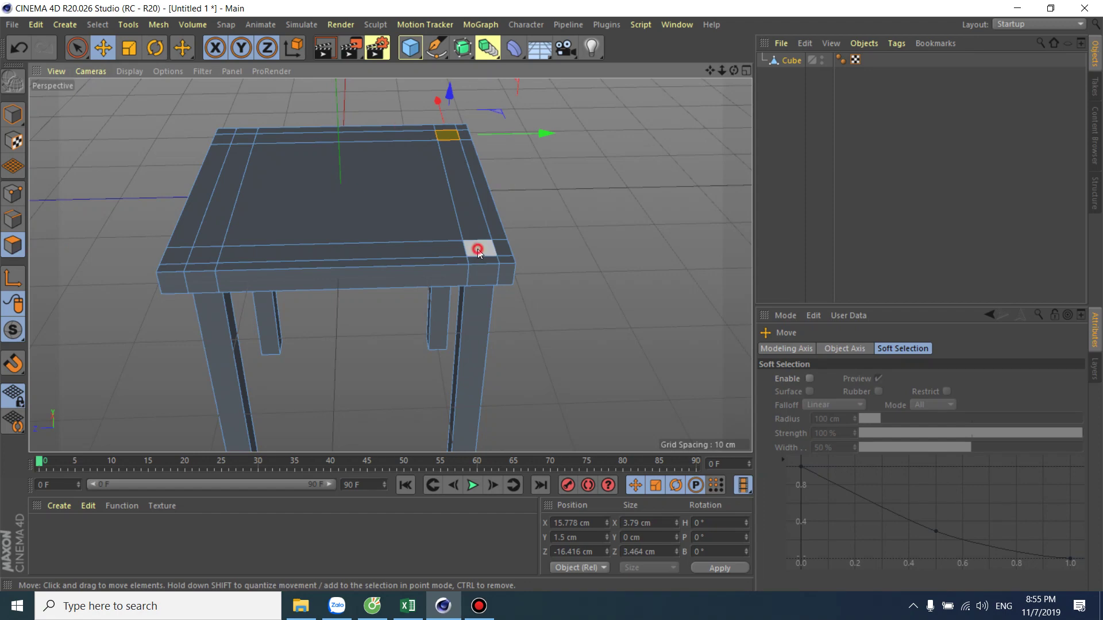
Extrude the two corner polygons 38 cm upward into backrest posts
{"action": "right_click", "coordinate": [622, 213]}
{"action": "left_click", "coordinate": [651, 290]}
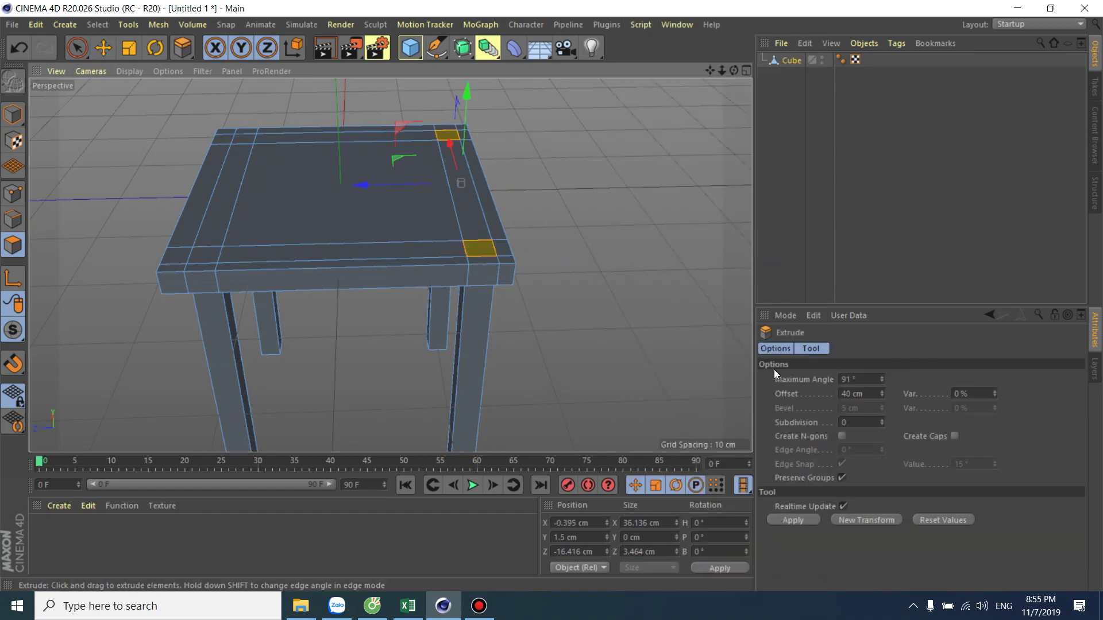
{"action": "mouse_move", "coordinate": [574, 287]}
{"action": "left_mouse_down"}
{"action": "mouse_move", "coordinate": [615, 289]}
{"action": "mouse_move", "coordinate": [580, 170]}
{"action": "left_mouse_up"}
{"action": "key", "text": "ctrl+z"}
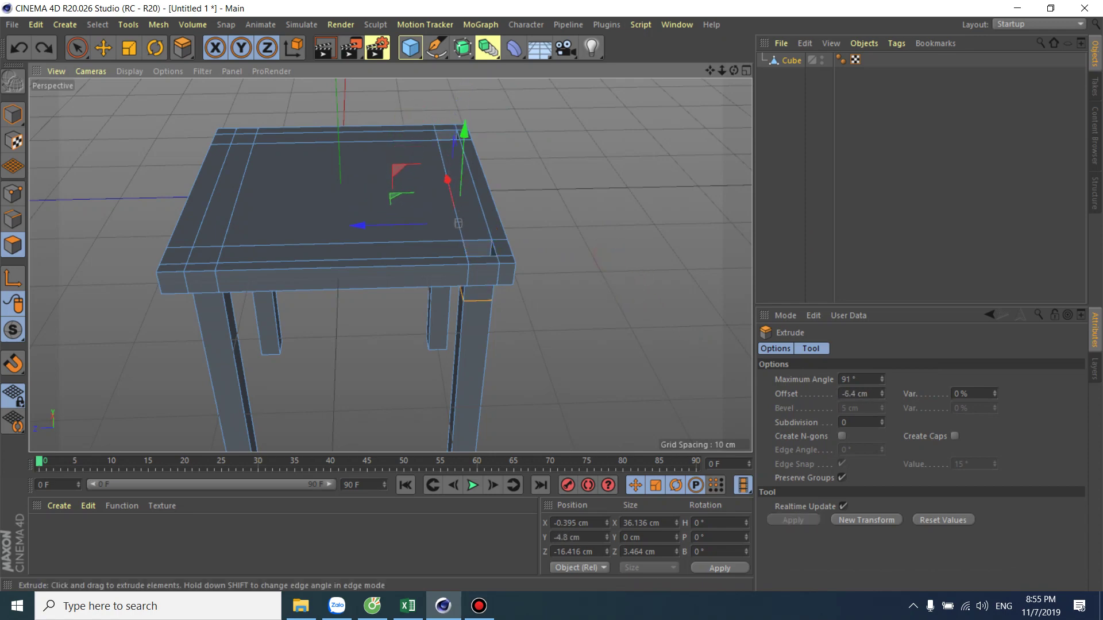
{"action": "double_click", "coordinate": [860, 393]}
{"action": "type", "text": "0."}
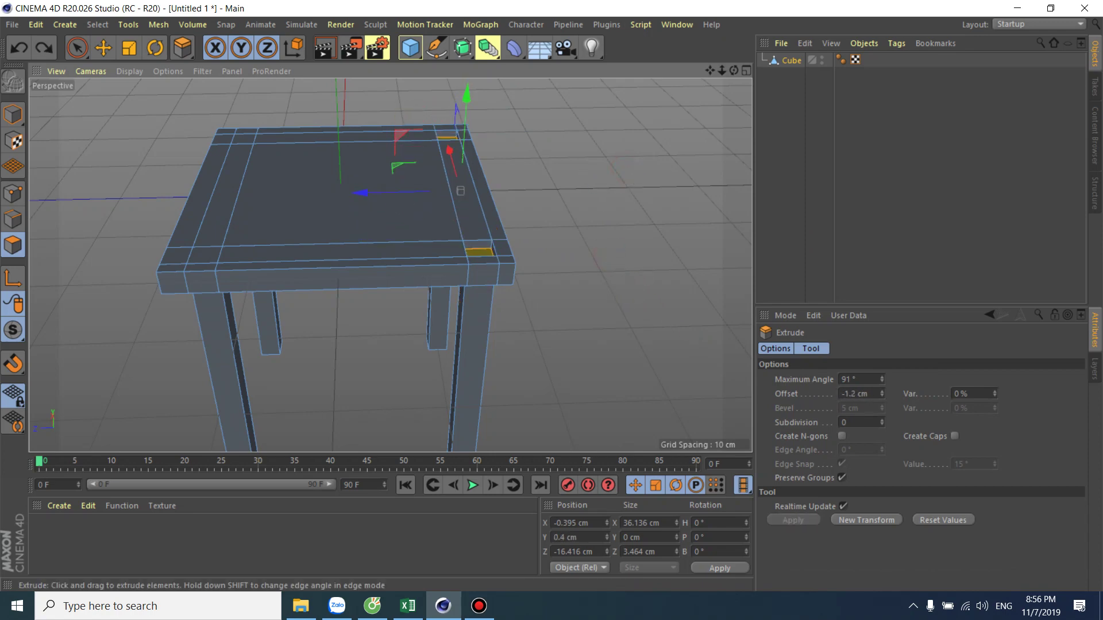
{"action": "key", "text": "Return"}
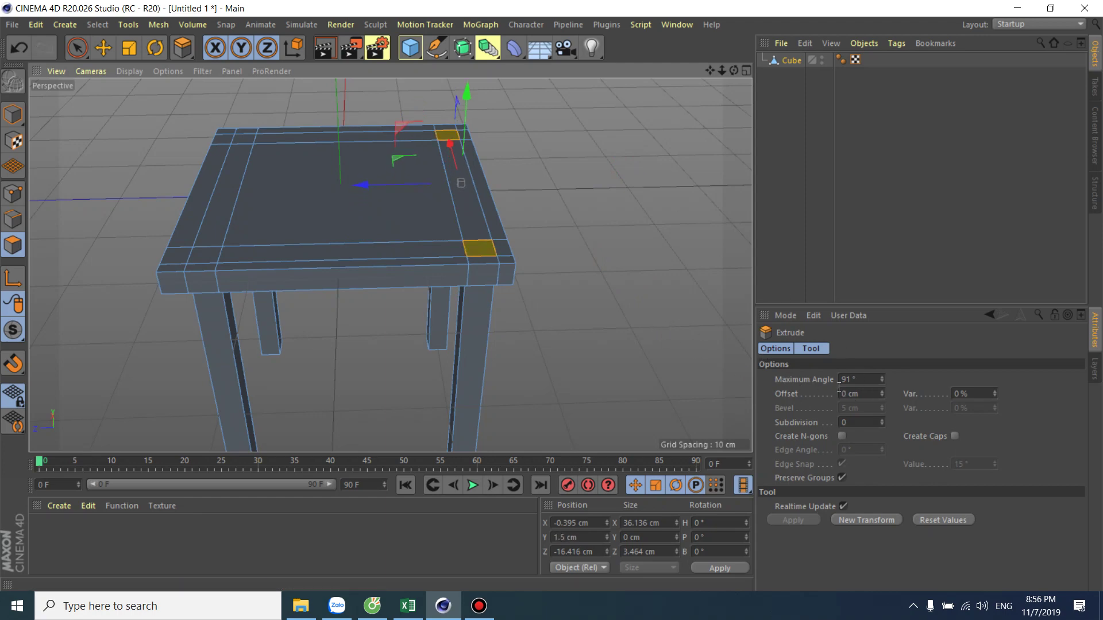
{"action": "double_click", "coordinate": [852, 395]}
{"action": "type", "text": "38"}
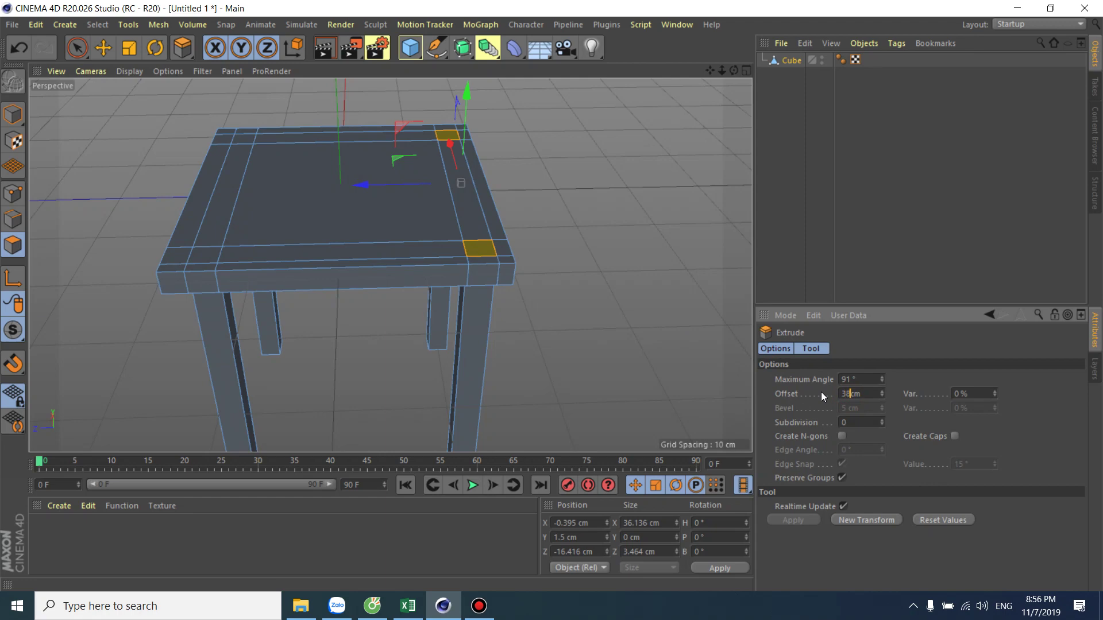
{"action": "key", "text": "Return"}
{"action": "left_click_drag", "start_coordinate": [649, 327], "coordinate": [583, 243], "text": "alt"}
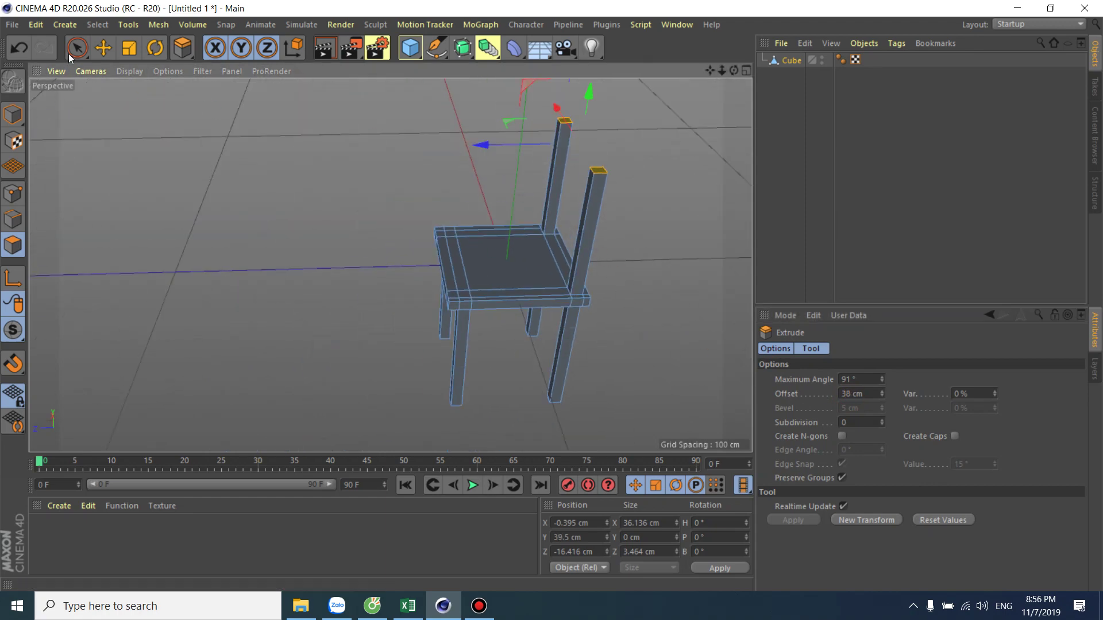
Lean the back posts backward by shifting their tops about 10 cm along Z
{"action": "left_click", "coordinate": [104, 48]}
{"action": "left_click_drag", "start_coordinate": [479, 147], "coordinate": [516, 147]}
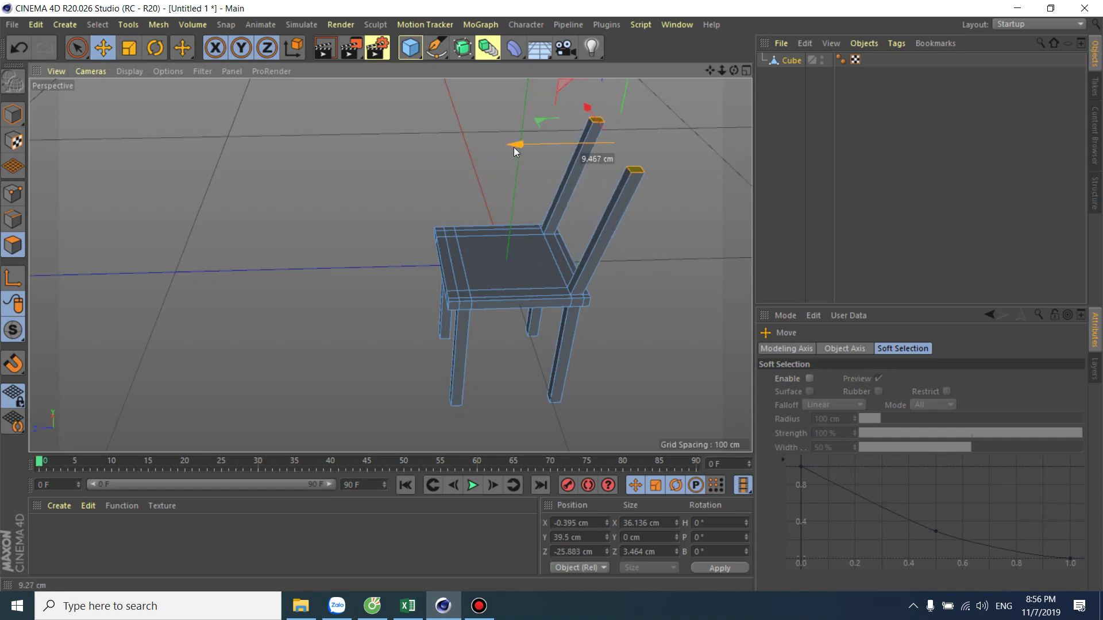
{"action": "left_click_drag", "start_coordinate": [698, 232], "coordinate": [695, 224], "text": "alt"}
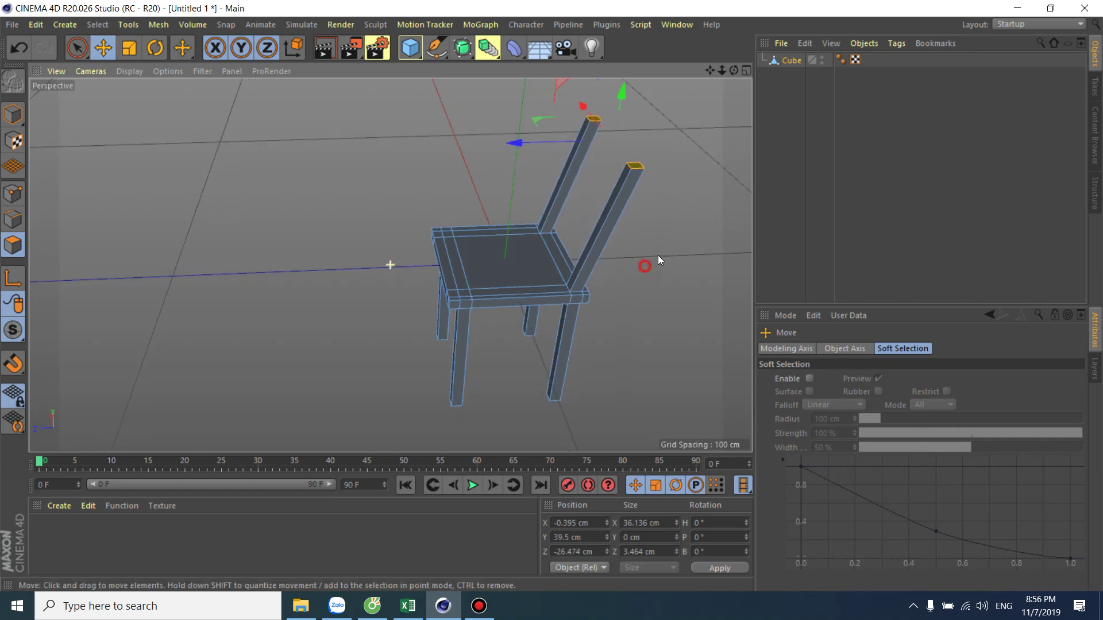
Orbit around the chair and add a new 200 cm cube, Cube.1, from the primitives
{"action": "mouse_move", "coordinate": [590, 274]}
{"action": "left_mouse_down", "text": "alt"}
{"action": "mouse_move", "coordinate": [546, 234]}
{"action": "mouse_move", "coordinate": [513, 277]}
{"action": "left_mouse_up", "text": "alt"}
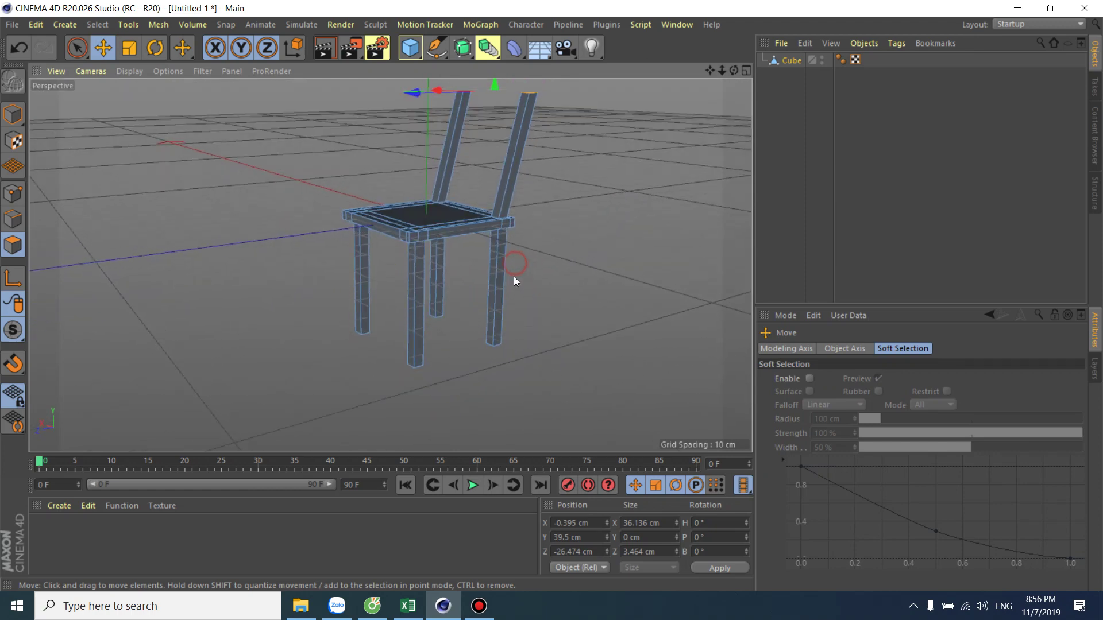
{"action": "scroll", "coordinate": [589, 249], "scroll_direction": "up", "scroll_amount": 5}
{"action": "left_click_drag", "start_coordinate": [589, 250], "coordinate": [492, 285], "text": "alt"}
{"action": "scroll", "coordinate": [546, 257], "scroll_direction": "down", "scroll_amount": 5}
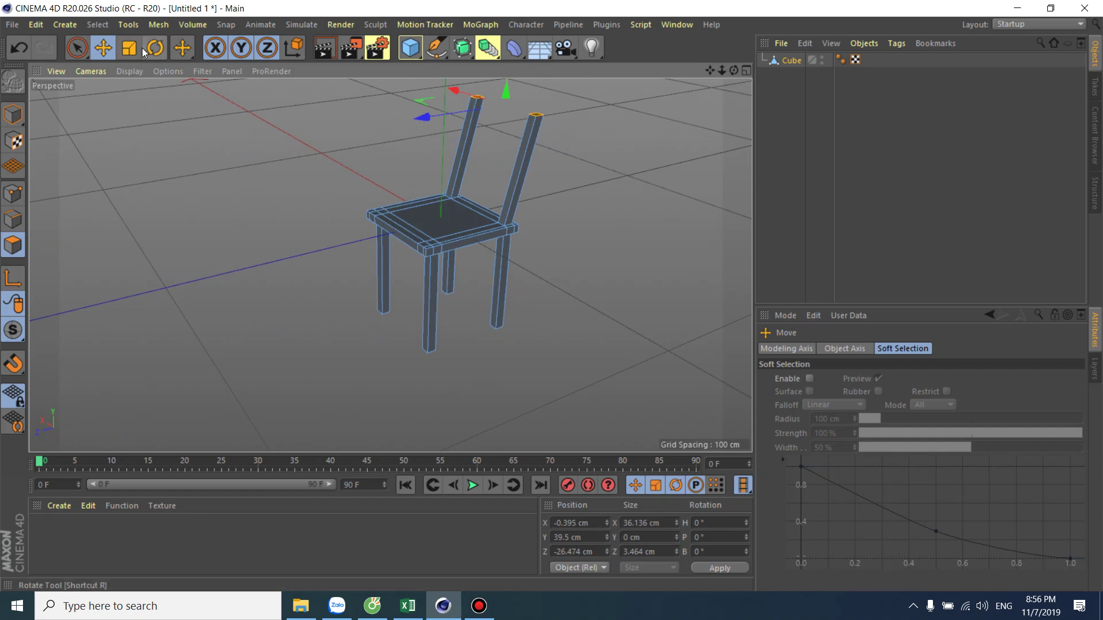
{"action": "left_click", "coordinate": [412, 48]}
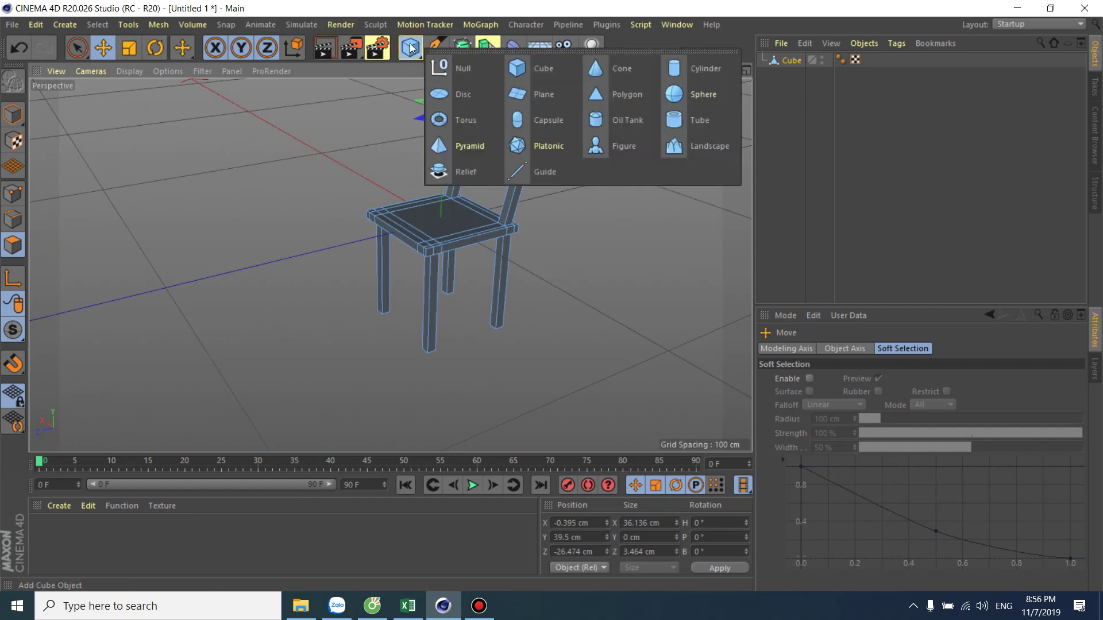
{"action": "left_click", "coordinate": [517, 68]}
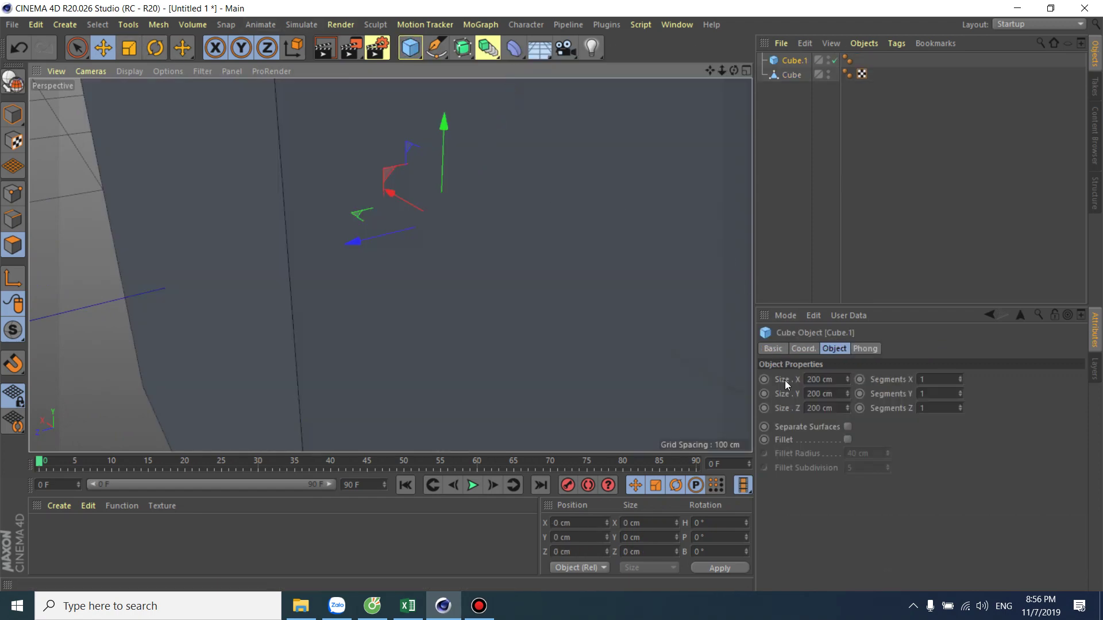
Resize the new cube to 40 cm wide and 3 cm tall
{"action": "left_click", "coordinate": [815, 379]}
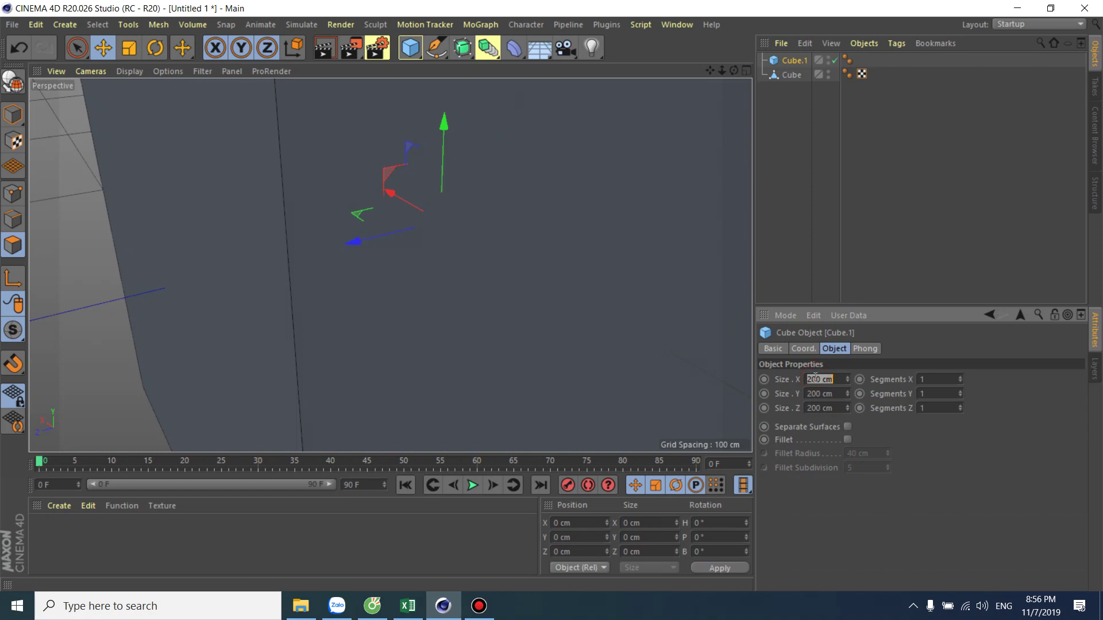
{"action": "type", "text": "40"}
{"action": "left_click", "coordinate": [814, 393]}
{"action": "type", "text": "40"}
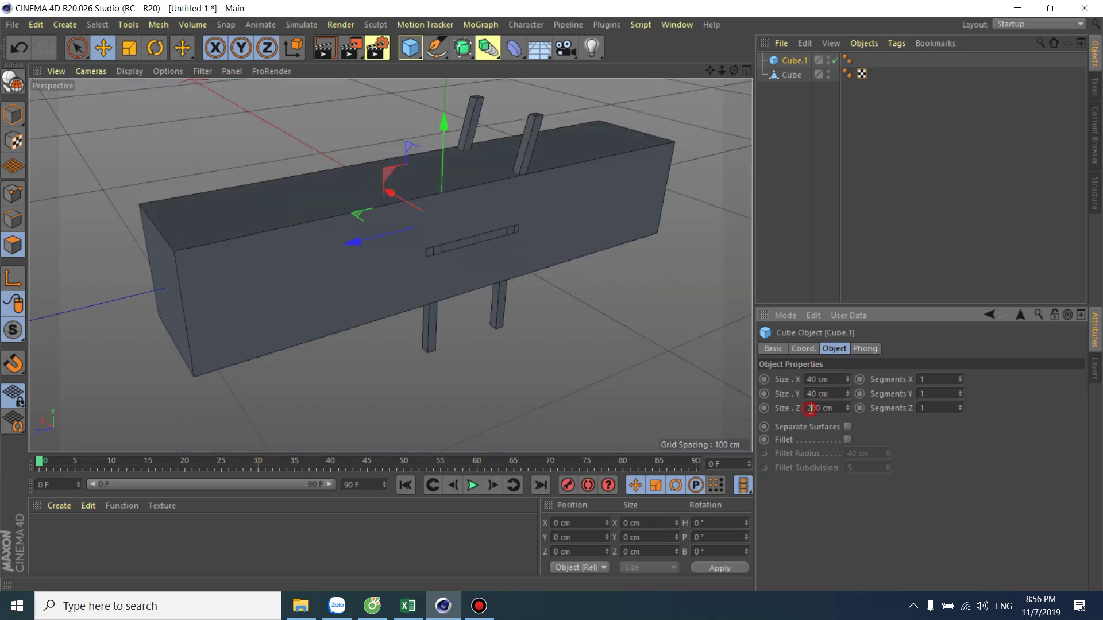
{"action": "type", "text": "40"}
{"action": "key", "text": "Return"}
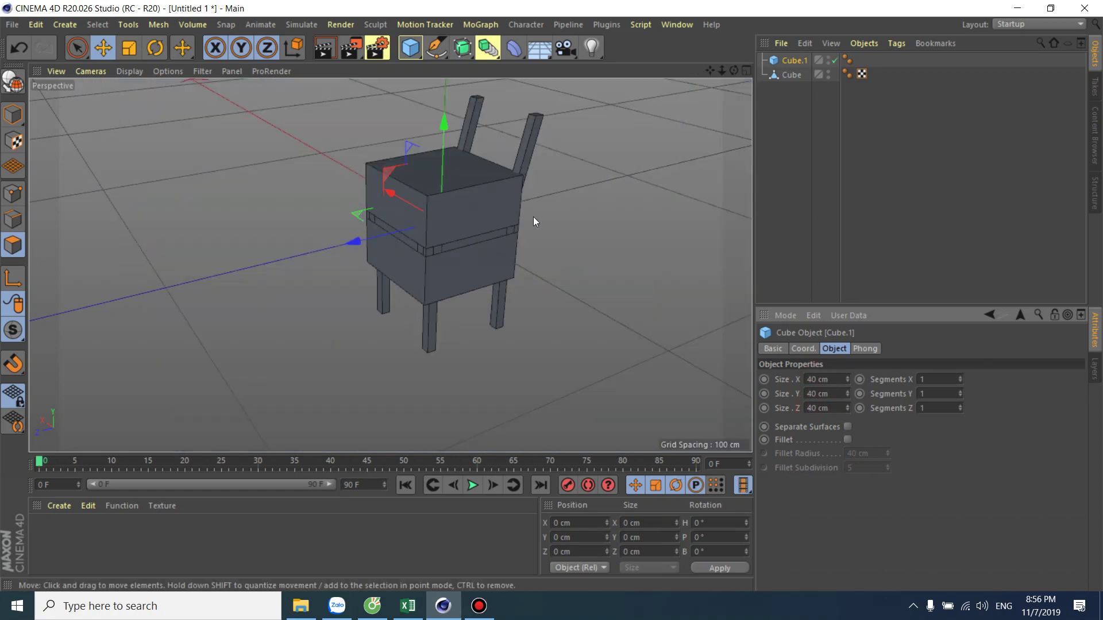
{"action": "left_click", "coordinate": [811, 394]}
{"action": "type", "text": "3"}
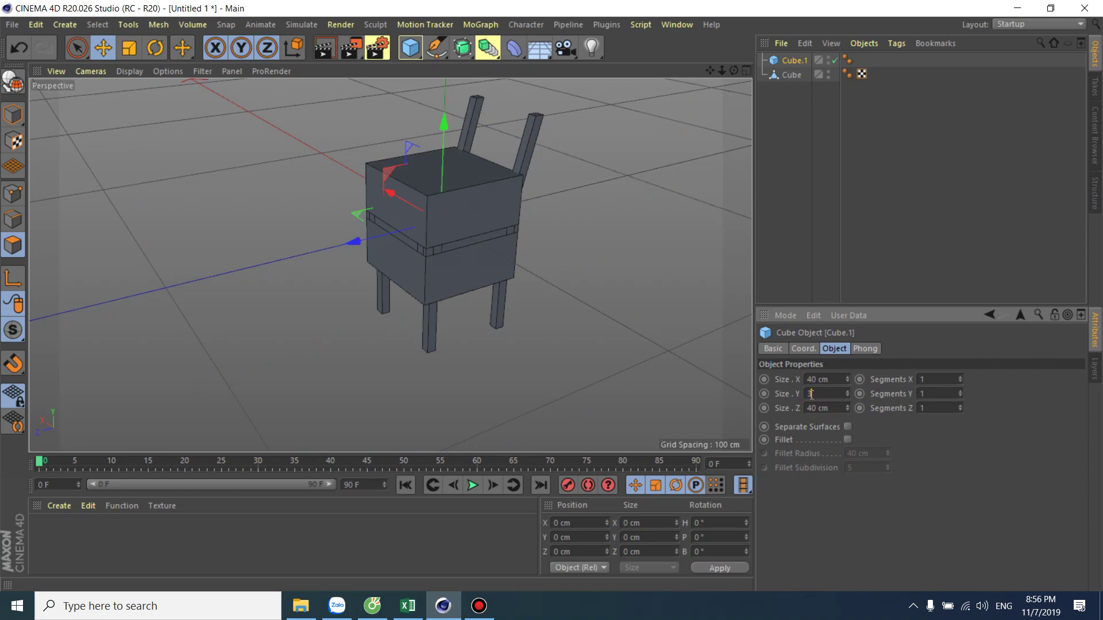
{"action": "left_click", "coordinate": [812, 407]}
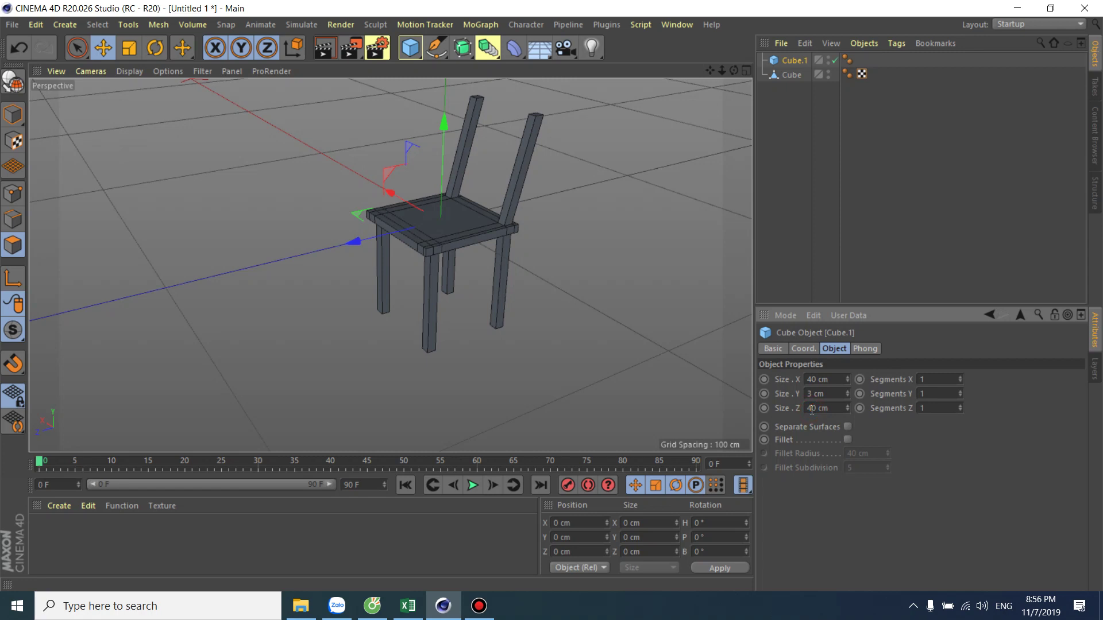
Make the bar 3 cm deep and slide it toward the chair back
{"action": "left_click_drag", "start_coordinate": [443, 129], "coordinate": [443, 110]}
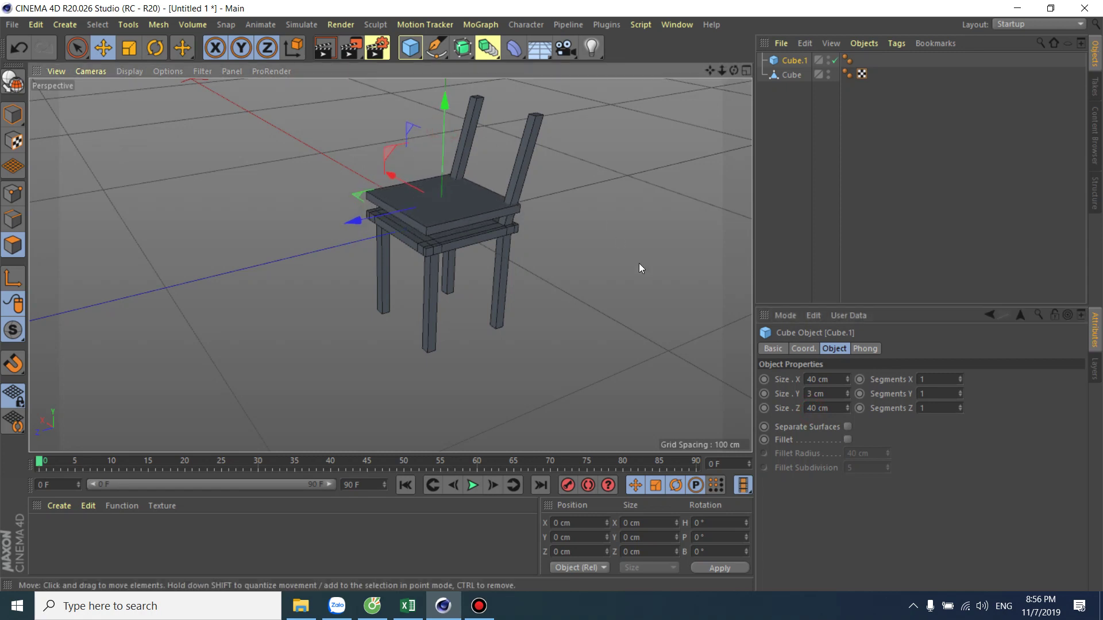
{"action": "double_click", "coordinate": [811, 408]}
{"action": "type", "text": "3"}
{"action": "key", "text": "Return"}
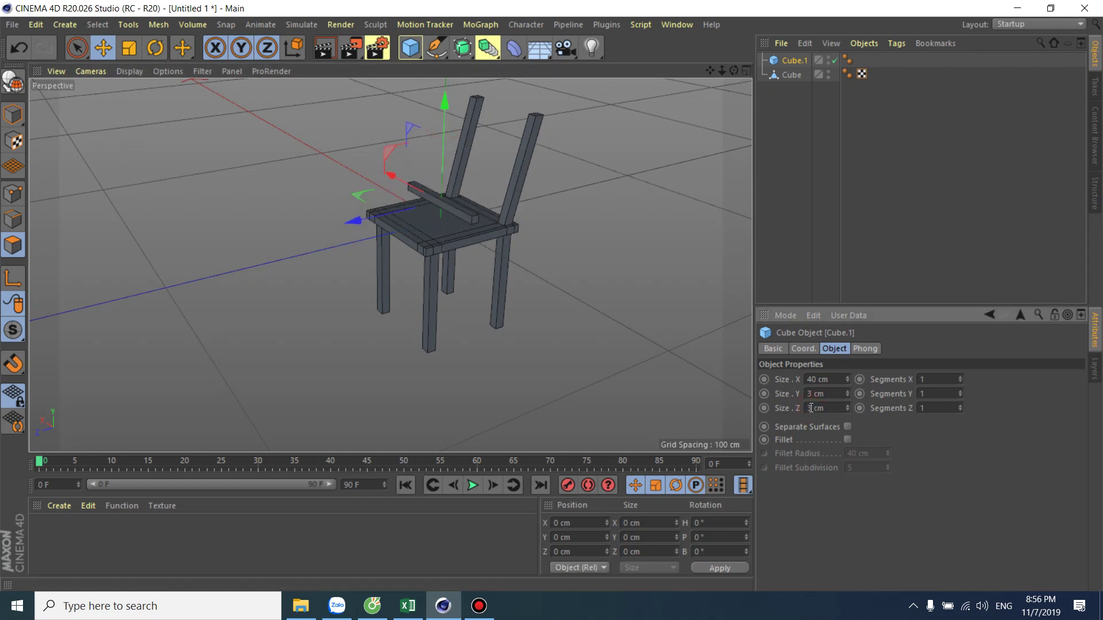
{"action": "left_click_drag", "start_coordinate": [357, 223], "coordinate": [410, 207]}
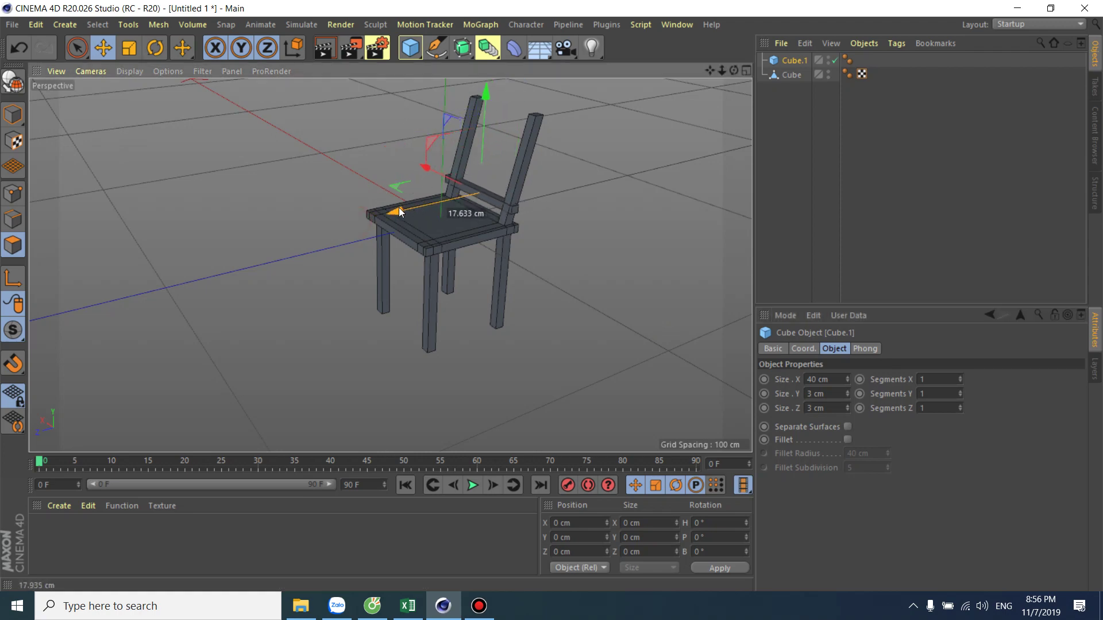
In the enlarged side view, raise the bar to the top of the chair back
{"action": "middle_click", "coordinate": [493, 199]}
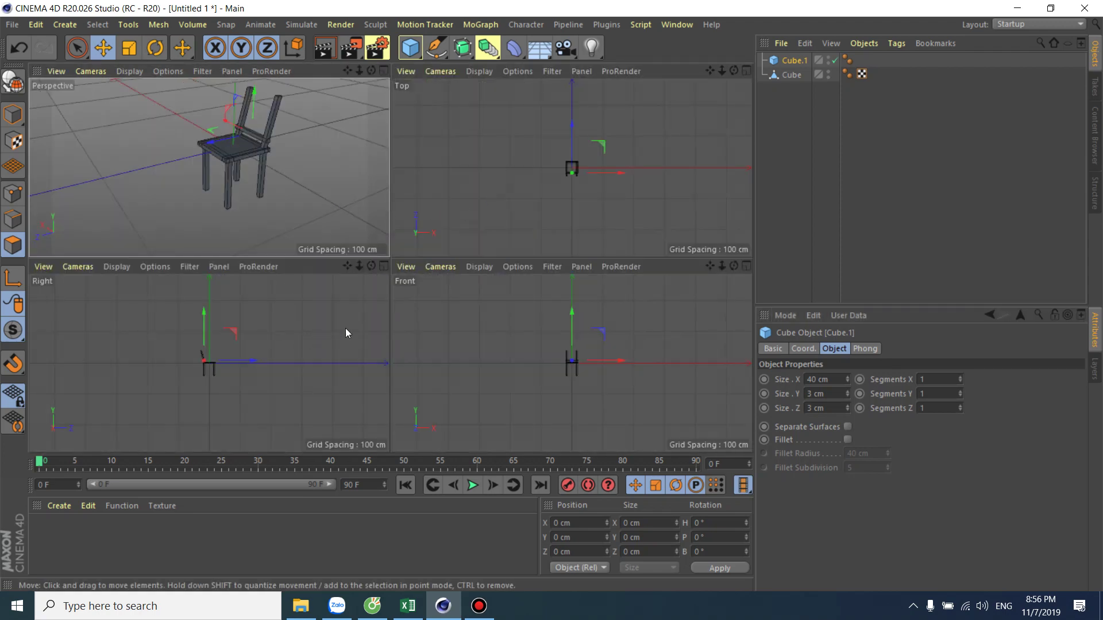
{"action": "middle_click", "coordinate": [171, 320]}
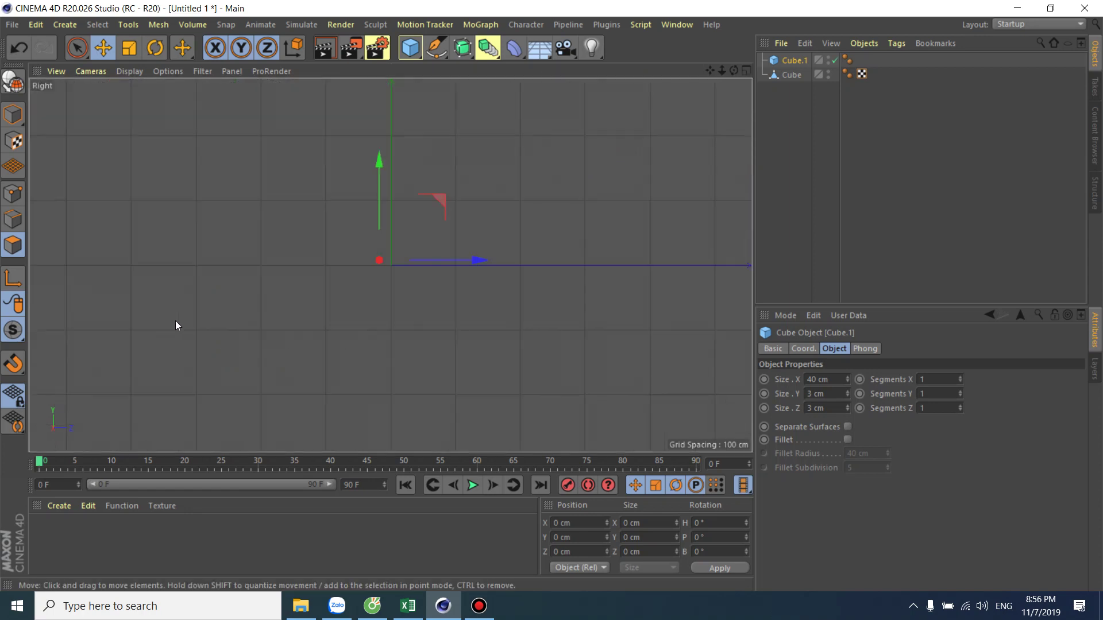
{"action": "scroll", "coordinate": [394, 246], "scroll_direction": "up", "scroll_amount": 3}
{"action": "scroll", "coordinate": [395, 243], "scroll_direction": "up", "scroll_amount": 5}
{"action": "scroll", "coordinate": [378, 261], "scroll_direction": "up", "scroll_amount": 3}
{"action": "scroll", "coordinate": [367, 278], "scroll_direction": "up", "scroll_amount": 3}
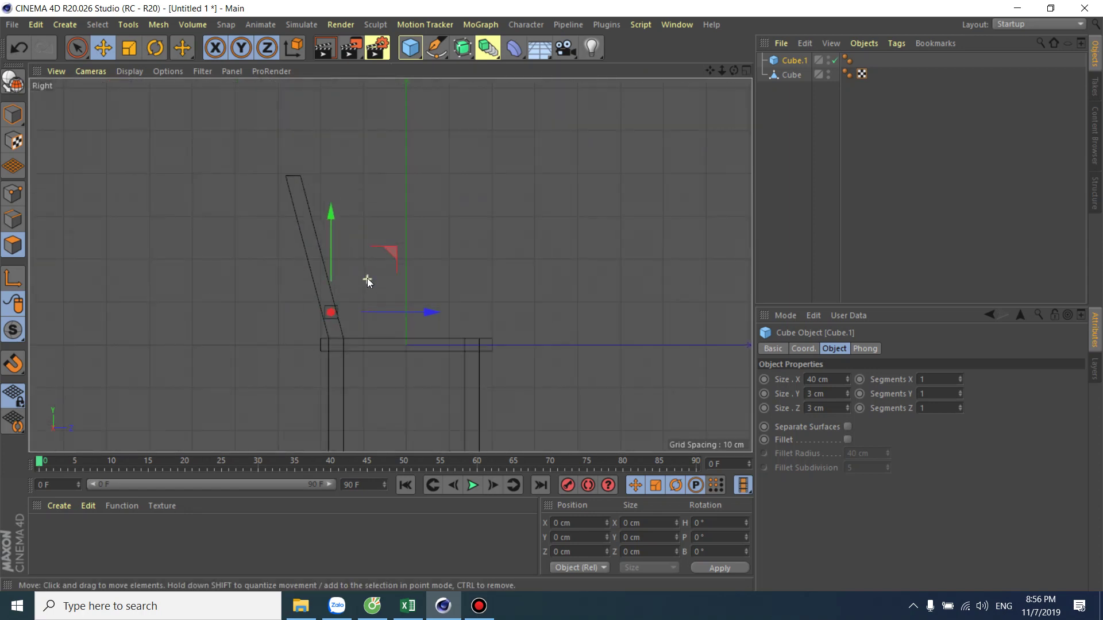
{"action": "scroll", "coordinate": [373, 271], "scroll_direction": "up", "scroll_amount": 2}
{"action": "left_click_drag", "start_coordinate": [383, 265], "coordinate": [333, 100]}
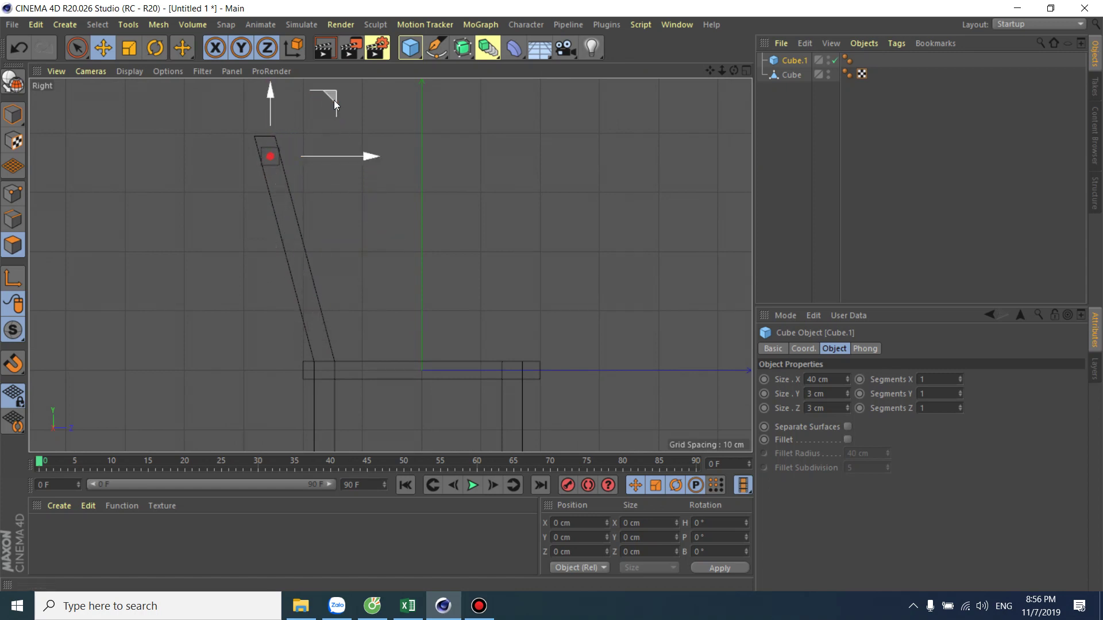
{"action": "scroll", "coordinate": [337, 108], "scroll_direction": "up", "scroll_amount": 2}
Tilt the bar about 14° to follow the angle of the backrest
{"action": "left_click", "coordinate": [155, 48]}
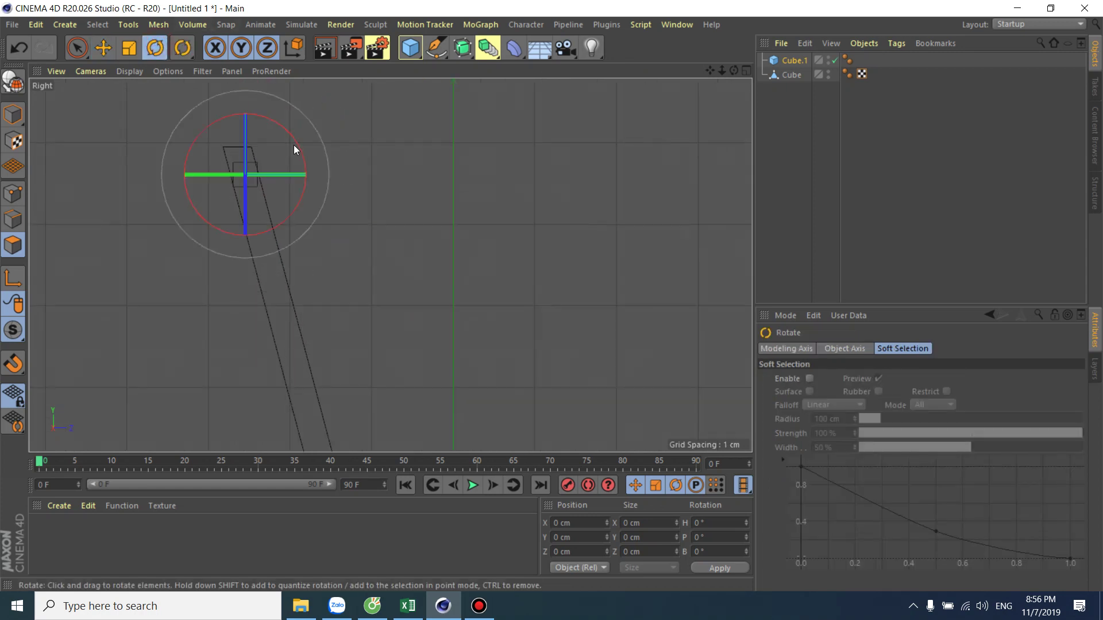
{"action": "left_click_drag", "start_coordinate": [297, 146], "coordinate": [294, 130]}
{"action": "left_click", "coordinate": [103, 48]}
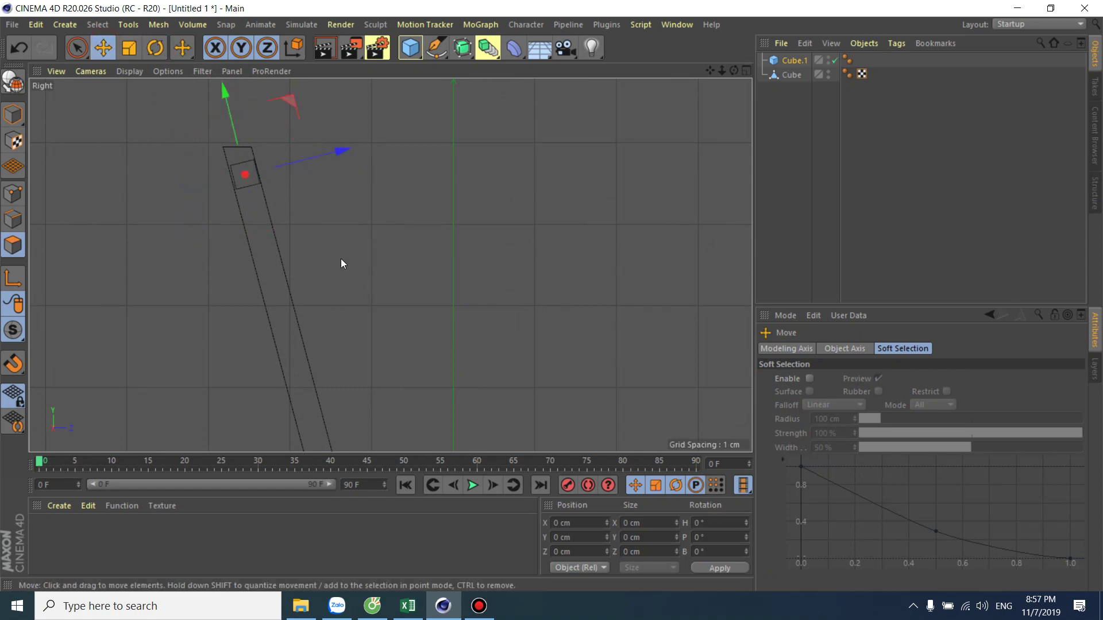
{"action": "middle_click", "coordinate": [340, 259]}
{"action": "middle_click", "coordinate": [317, 157]}
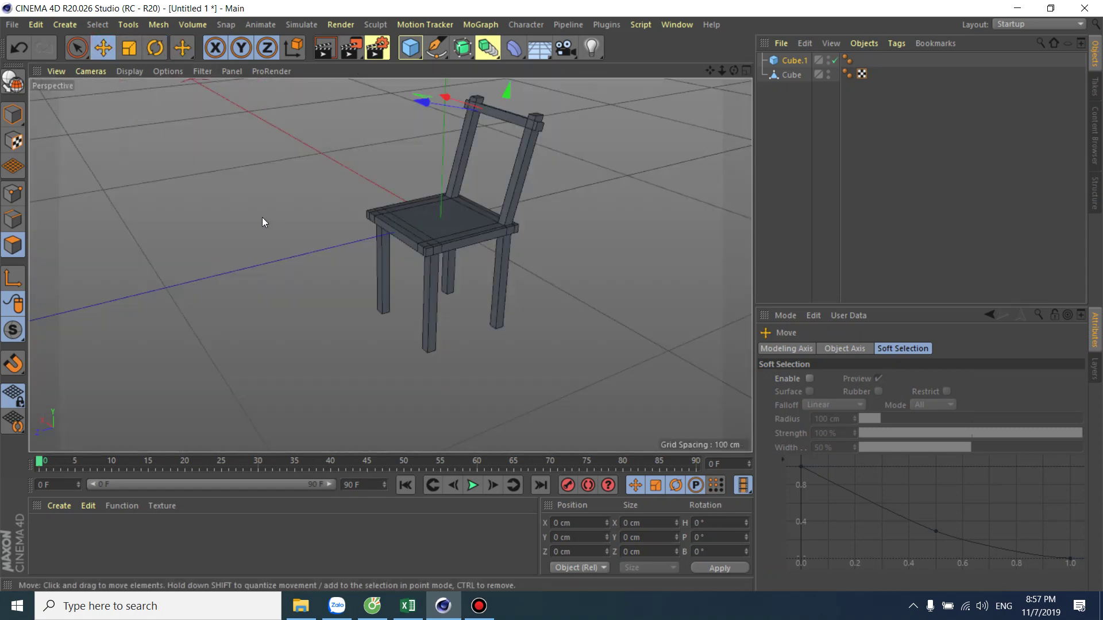
{"action": "mouse_move", "coordinate": [262, 222]}
{"action": "left_mouse_down", "text": "alt"}
{"action": "mouse_move", "coordinate": [409, 218]}
{"action": "mouse_move", "coordinate": [506, 195]}
{"action": "mouse_move", "coordinate": [398, 228]}
{"action": "mouse_move", "coordinate": [408, 307]}
{"action": "mouse_move", "coordinate": [353, 346]}
{"action": "left_mouse_up", "text": "alt"}
{"action": "scroll", "coordinate": [429, 270], "scroll_direction": "up", "scroll_amount": 5}
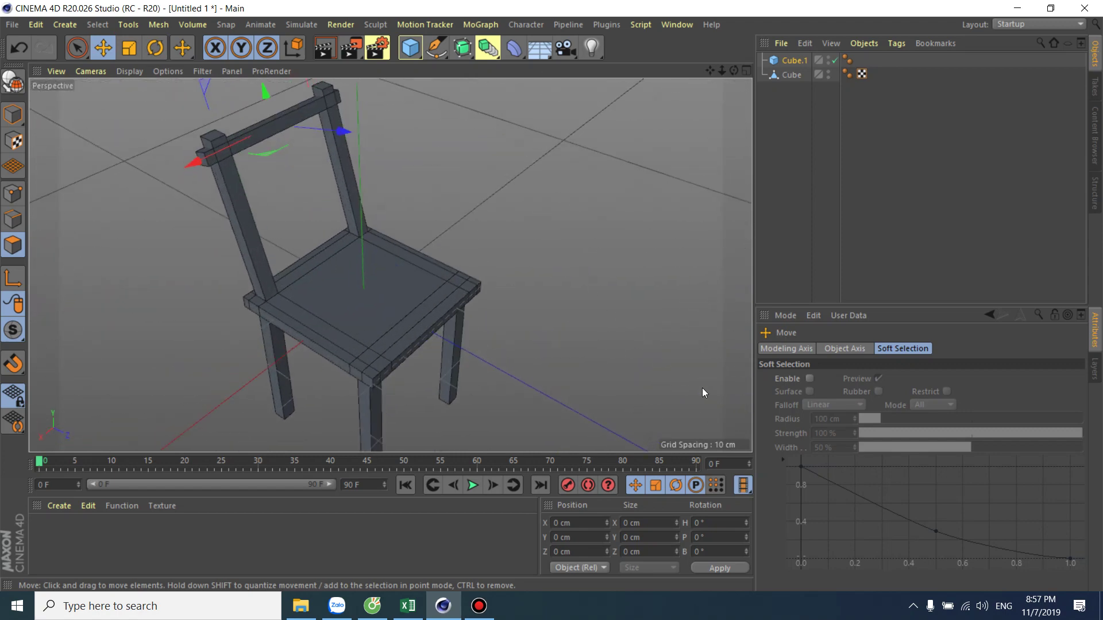
Make the bar editable and scale it down to about 31.6 cm long
{"action": "left_click", "coordinate": [132, 50]}
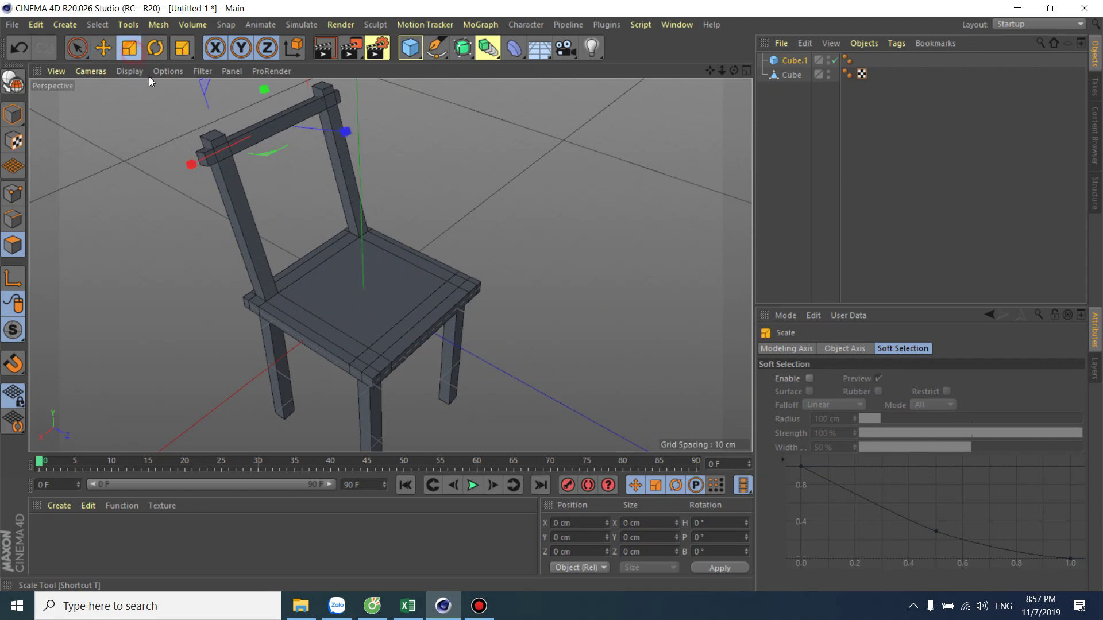
{"action": "left_click", "coordinate": [13, 83]}
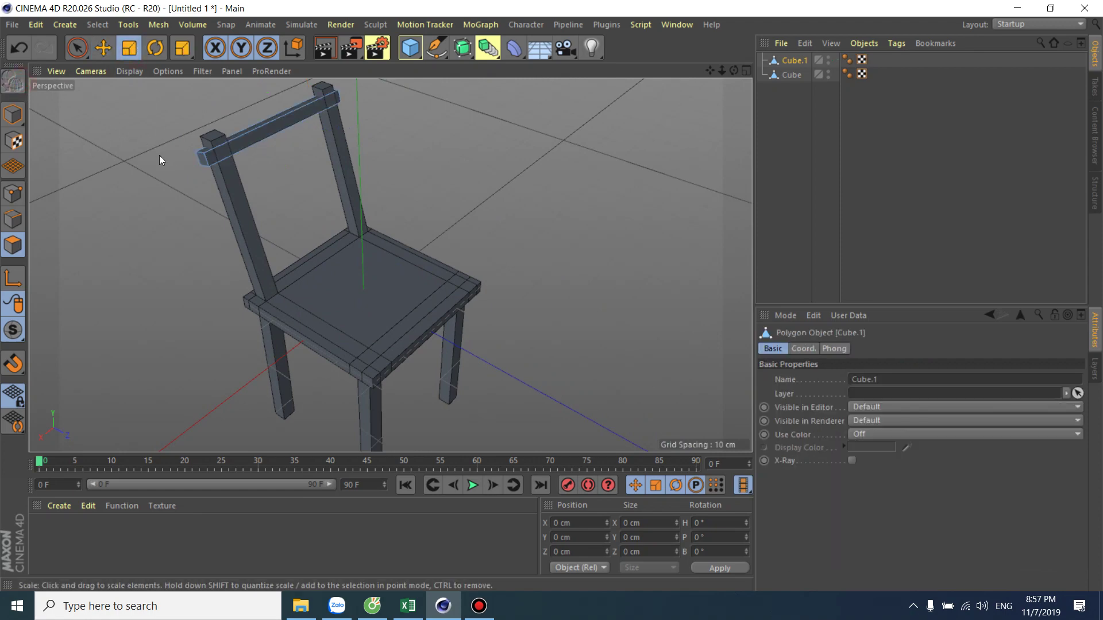
{"action": "left_click", "coordinate": [12, 113]}
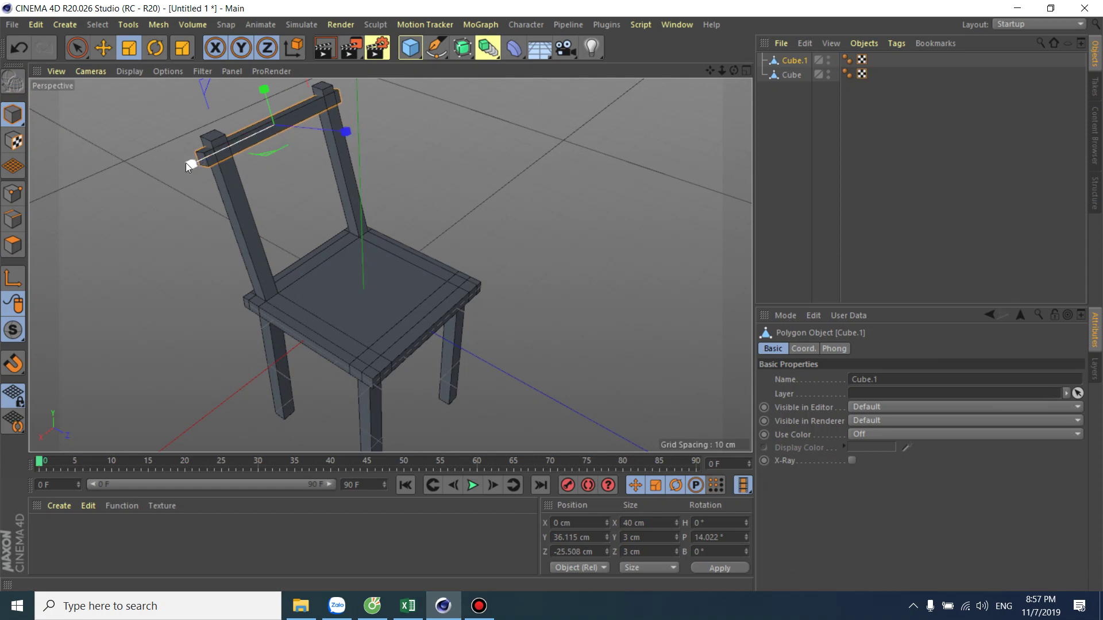
{"action": "left_click_drag", "start_coordinate": [185, 163], "coordinate": [211, 160]}
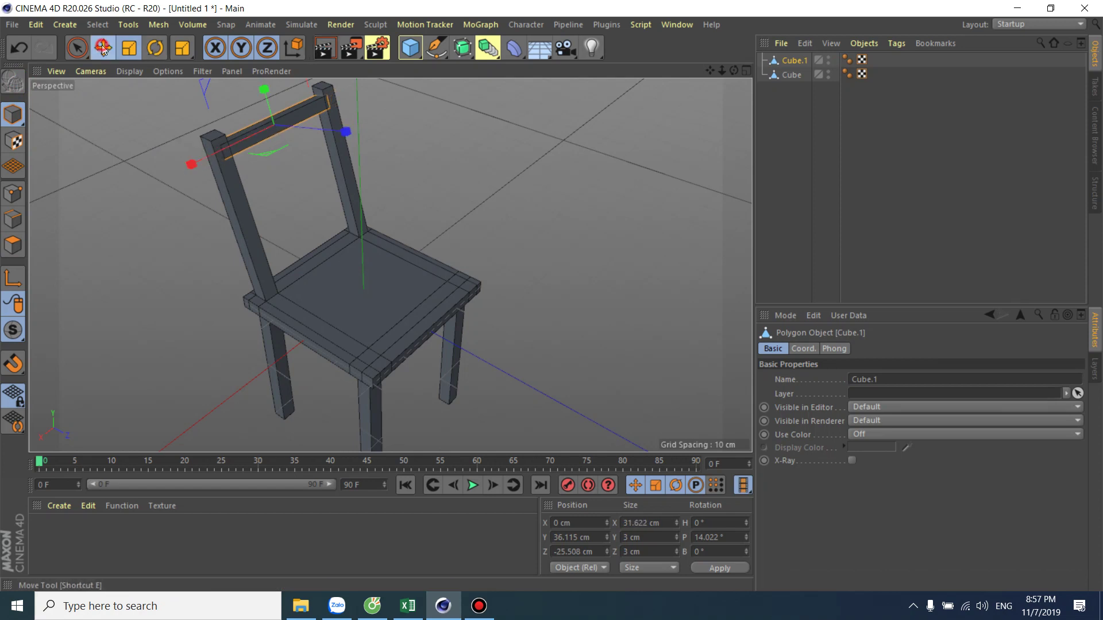
{"action": "left_click", "coordinate": [103, 49]}
{"action": "middle_click", "coordinate": [404, 235]}
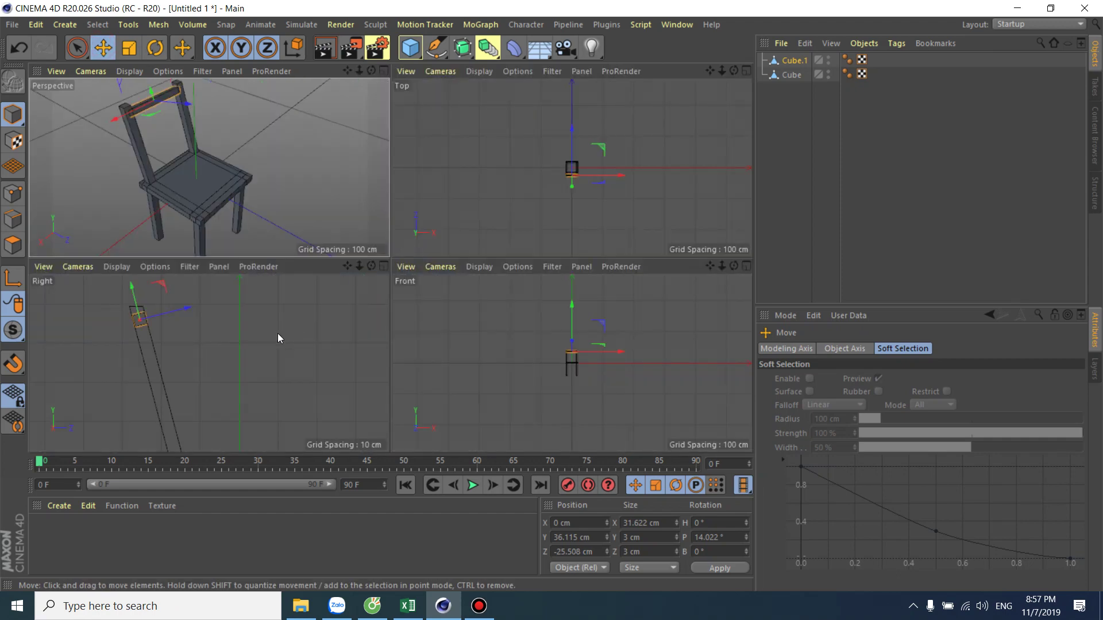
Ctrl-drag the top rail down twice in the side view, creating slats Cube.2 and Cube.3
{"action": "middle_click", "coordinate": [277, 333]}
{"action": "scroll", "coordinate": [310, 302], "scroll_direction": "down", "scroll_amount": 2}
{"action": "scroll", "coordinate": [334, 279], "scroll_direction": "down", "scroll_amount": 2}
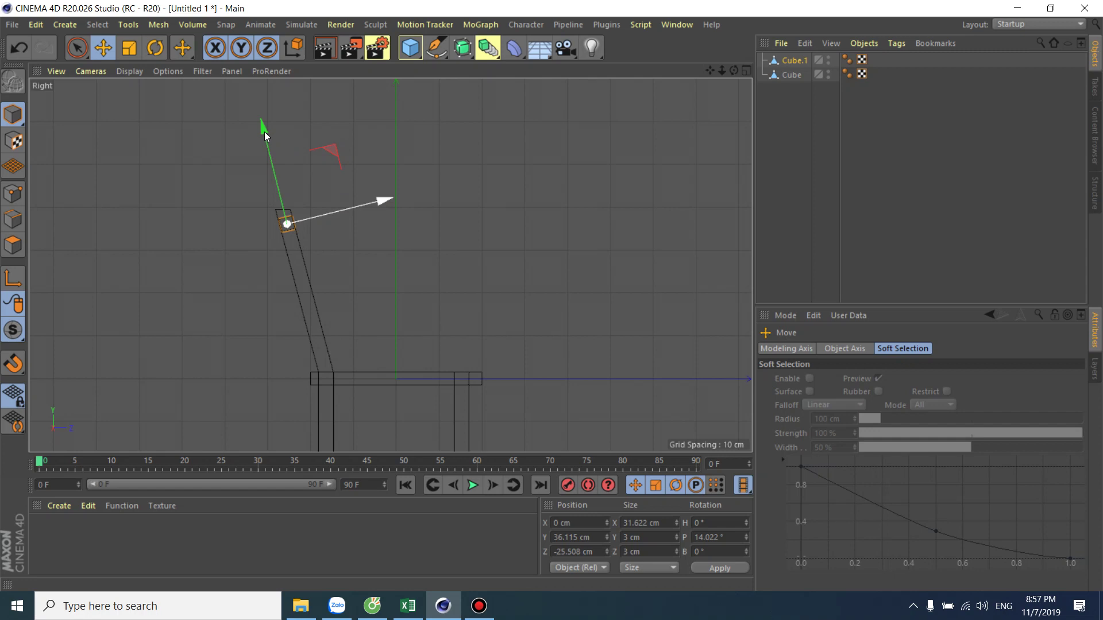
{"action": "left_click_drag", "start_coordinate": [264, 131], "coordinate": [269, 163], "text": "ctrl"}
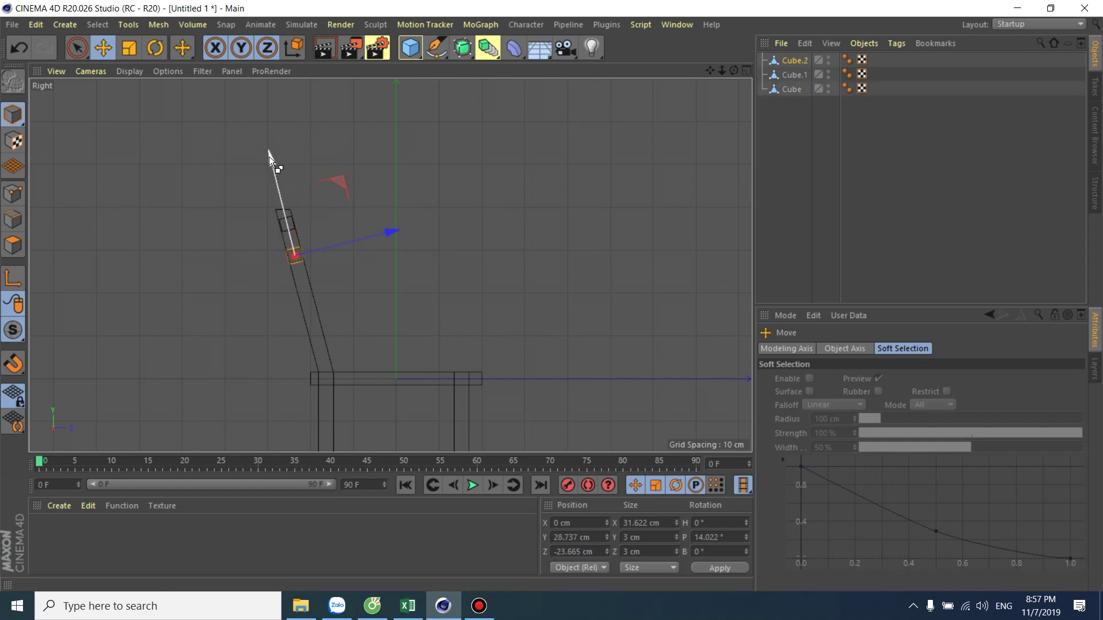
{"action": "left_click_drag", "start_coordinate": [269, 156], "coordinate": [281, 188]}
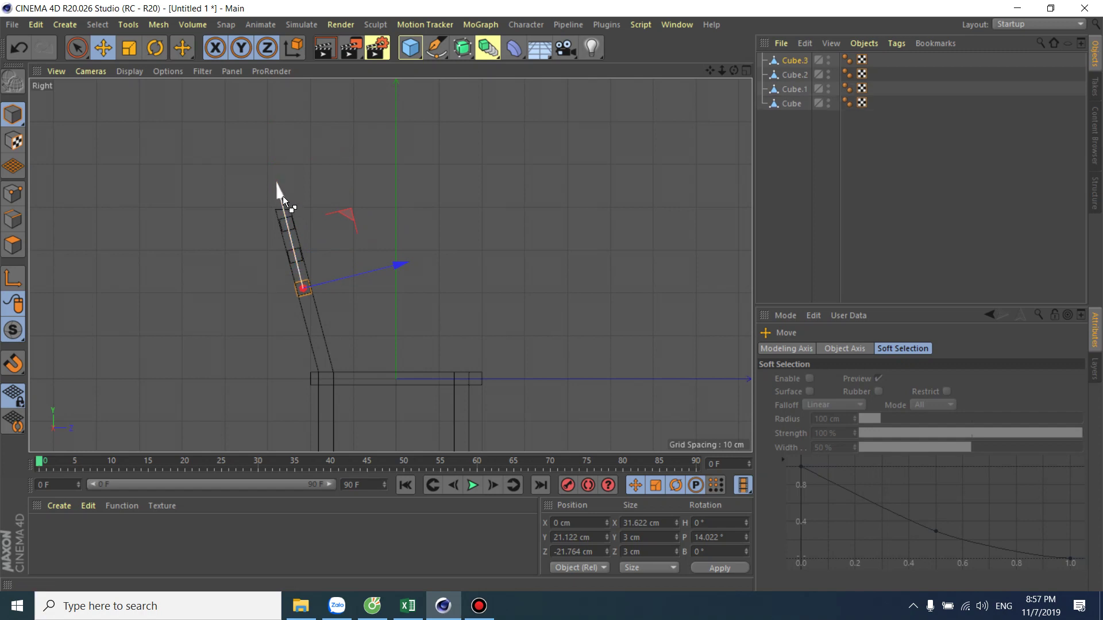
{"action": "middle_click", "coordinate": [348, 253]}
{"action": "middle_click", "coordinate": [292, 178]}
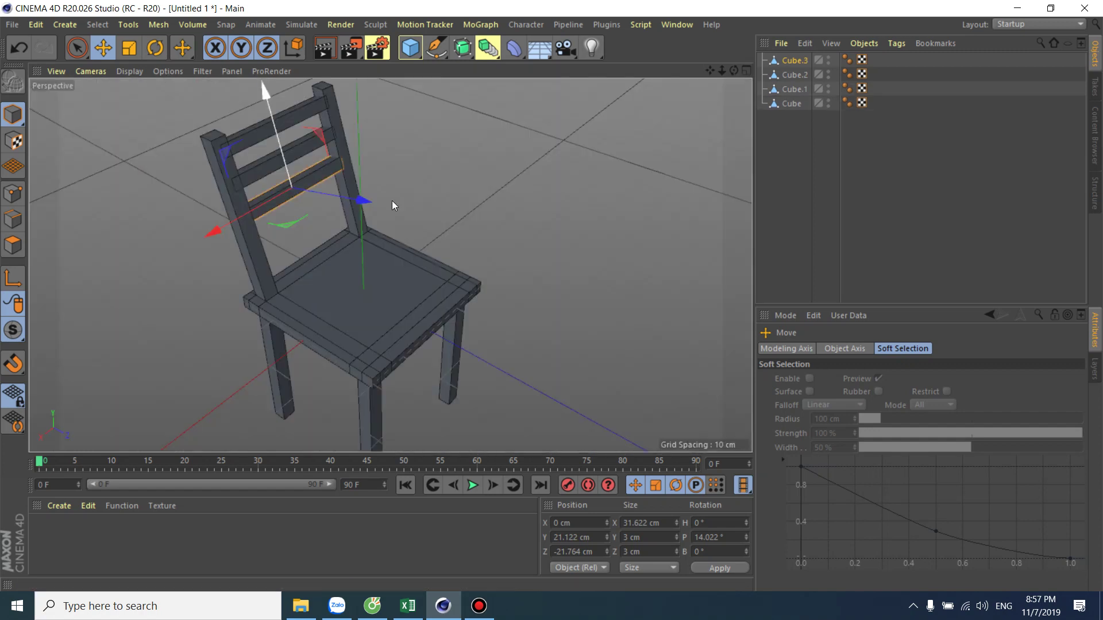
{"action": "left_click_drag", "start_coordinate": [488, 235], "coordinate": [472, 212], "text": "alt"}
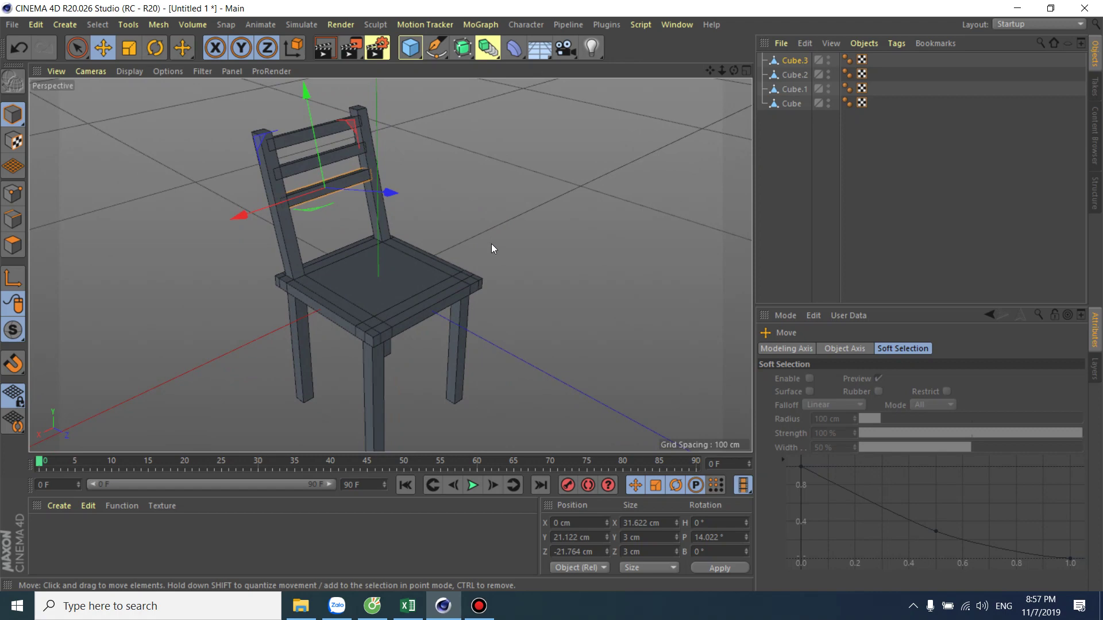
In the side view, copy the rail down below the seat as Cube.4
{"action": "scroll", "coordinate": [489, 248], "scroll_direction": "down", "scroll_amount": 3}
{"action": "mouse_move", "coordinate": [441, 314]}
{"action": "left_mouse_down", "text": "alt"}
{"action": "mouse_move", "coordinate": [541, 264]}
{"action": "mouse_move", "coordinate": [534, 279]}
{"action": "left_mouse_up", "text": "alt"}
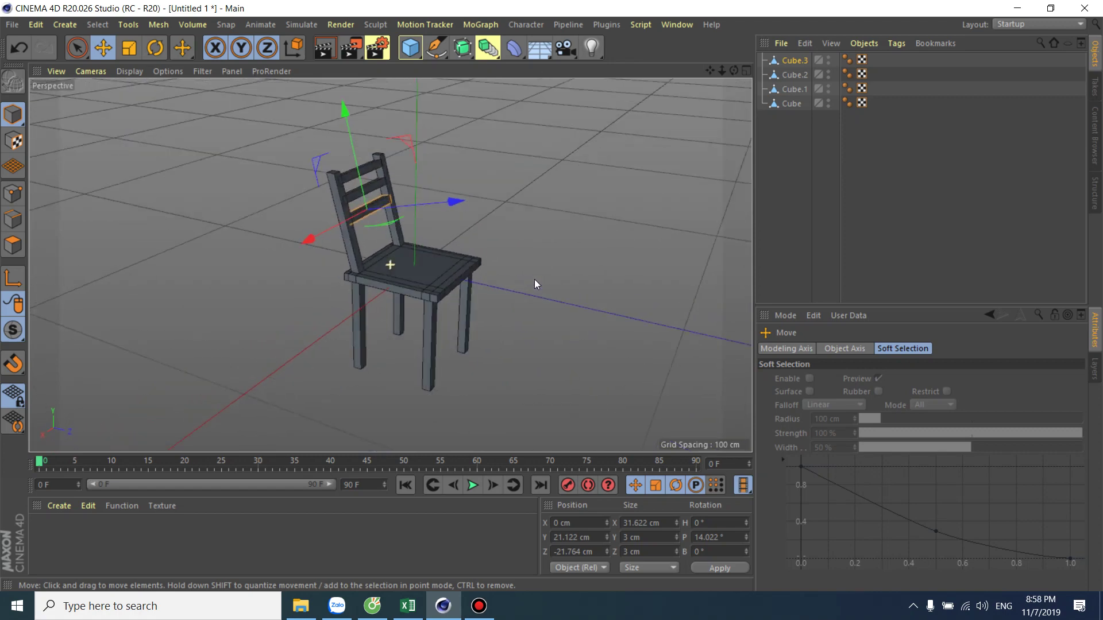
{"action": "middle_click", "coordinate": [345, 122]}
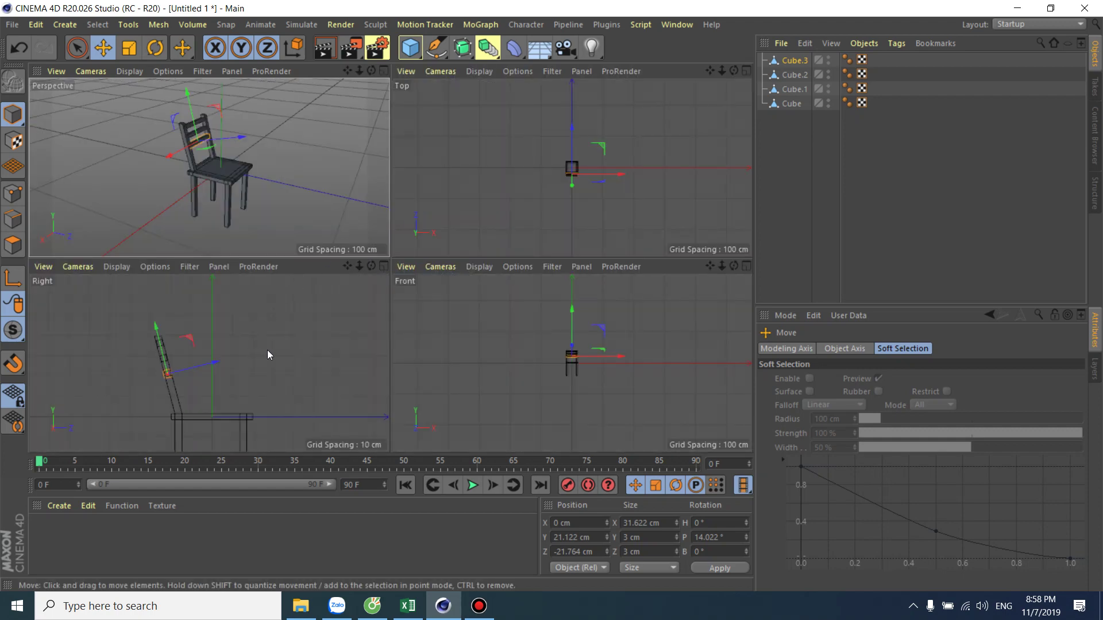
{"action": "middle_click", "coordinate": [267, 350]}
{"action": "scroll", "coordinate": [346, 316], "scroll_direction": "up", "scroll_amount": 2}
{"action": "scroll", "coordinate": [436, 332], "scroll_direction": "up", "scroll_amount": 2}
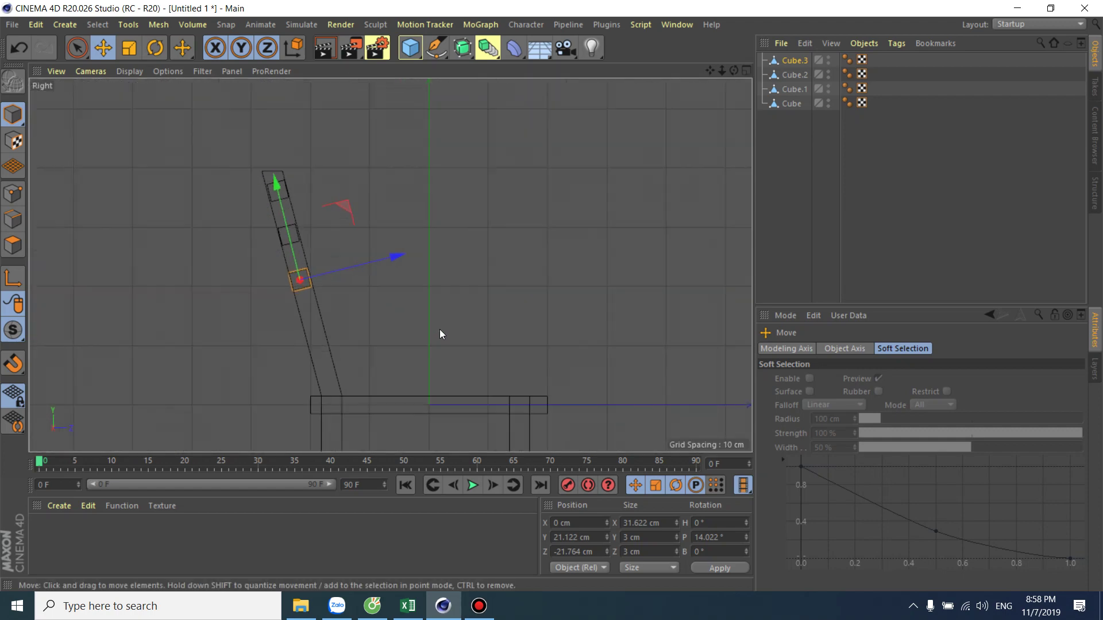
{"action": "mouse_move", "coordinate": [439, 334]}
{"action": "middle_mouse_down", "text": "alt"}
{"action": "mouse_move", "coordinate": [466, 226]}
{"action": "mouse_move", "coordinate": [454, 196]}
{"action": "middle_mouse_up", "text": "alt"}
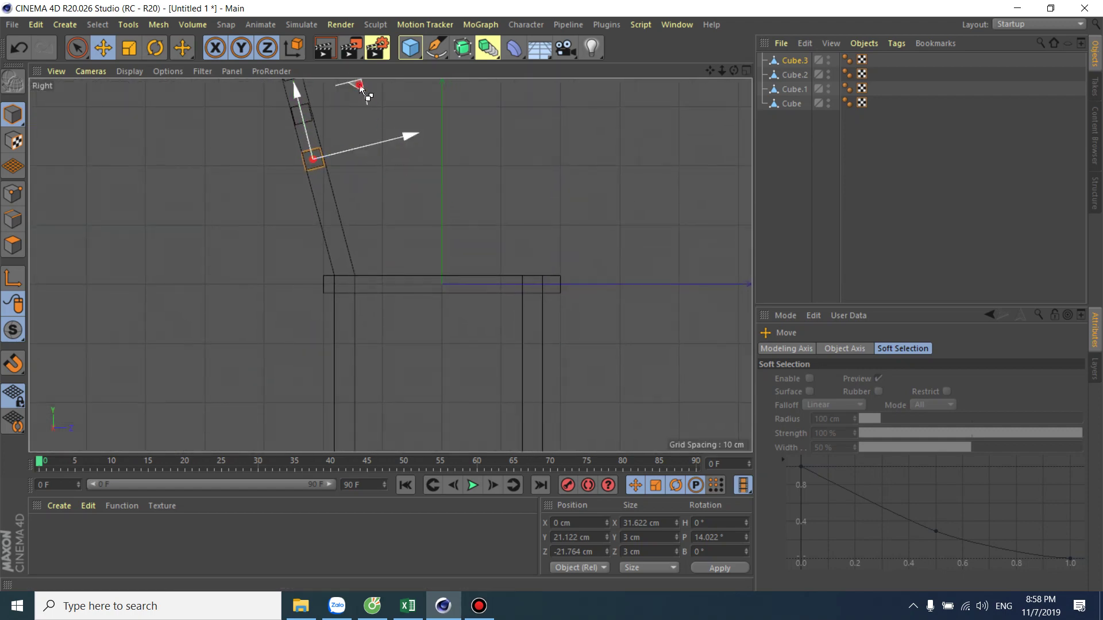
{"action": "left_click_drag", "start_coordinate": [360, 88], "coordinate": [410, 236], "text": "ctrl"}
{"action": "scroll", "coordinate": [384, 336], "scroll_direction": "up", "scroll_amount": 2}
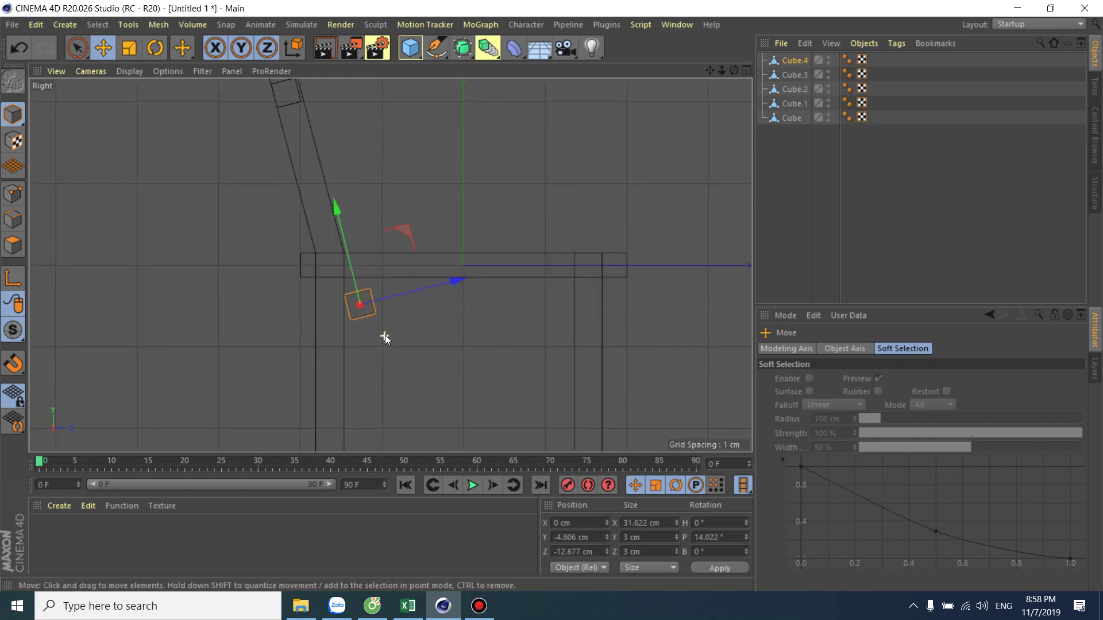
{"action": "scroll", "coordinate": [385, 336], "scroll_direction": "up", "scroll_amount": 2}
Rotate Cube.4 level with 0° pitch and nudge it into place
{"action": "left_click", "coordinate": [154, 48]}
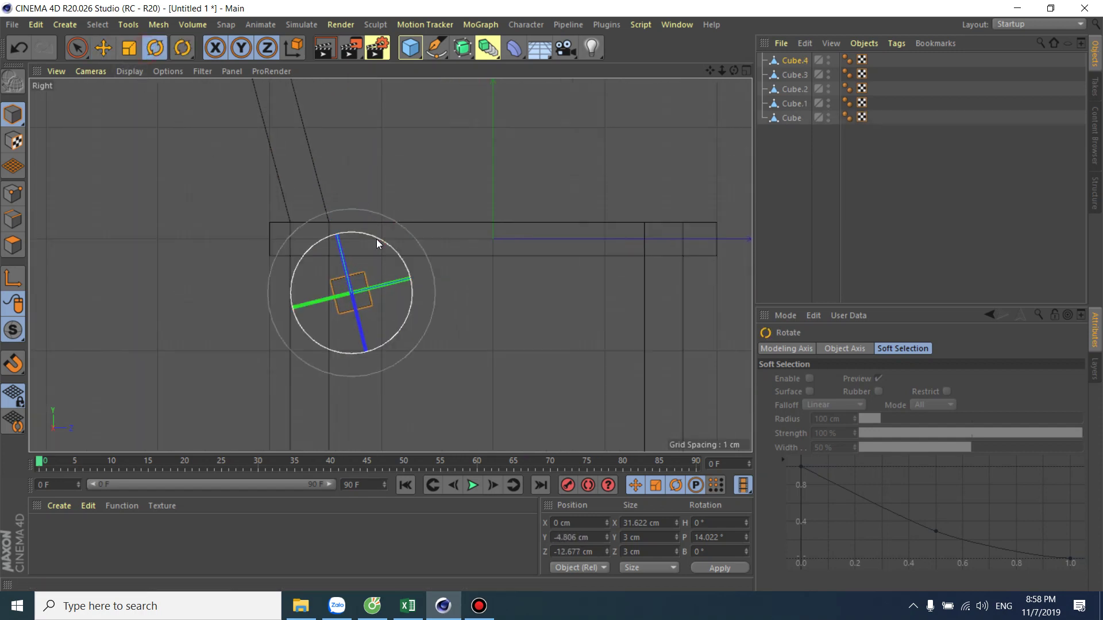
{"action": "left_click_drag", "start_coordinate": [380, 239], "coordinate": [400, 247]}
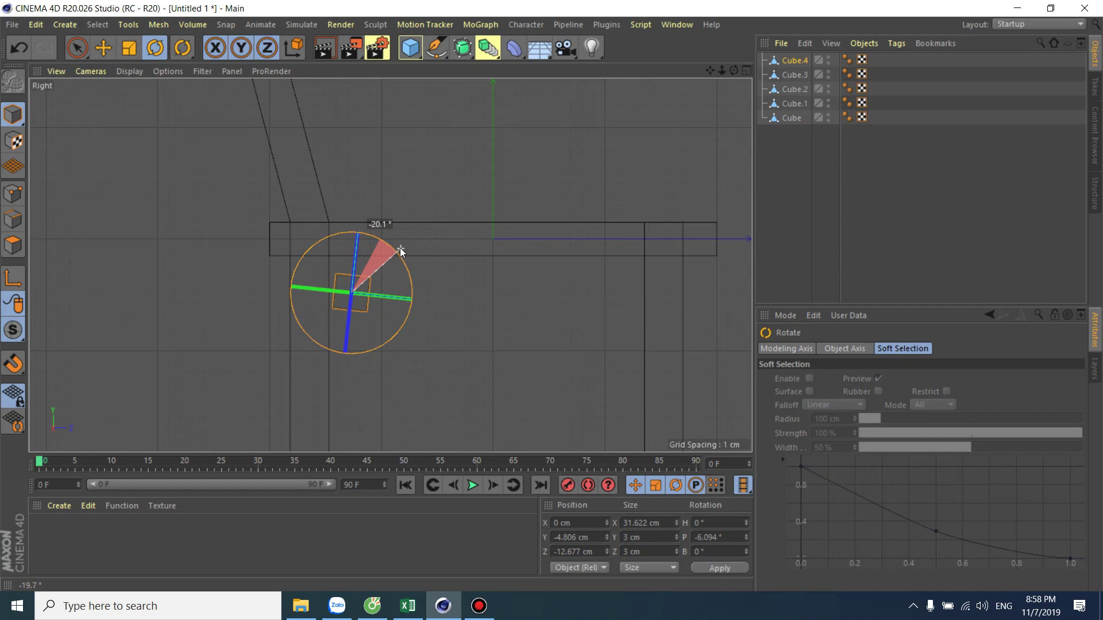
{"action": "left_click", "coordinate": [719, 536]}
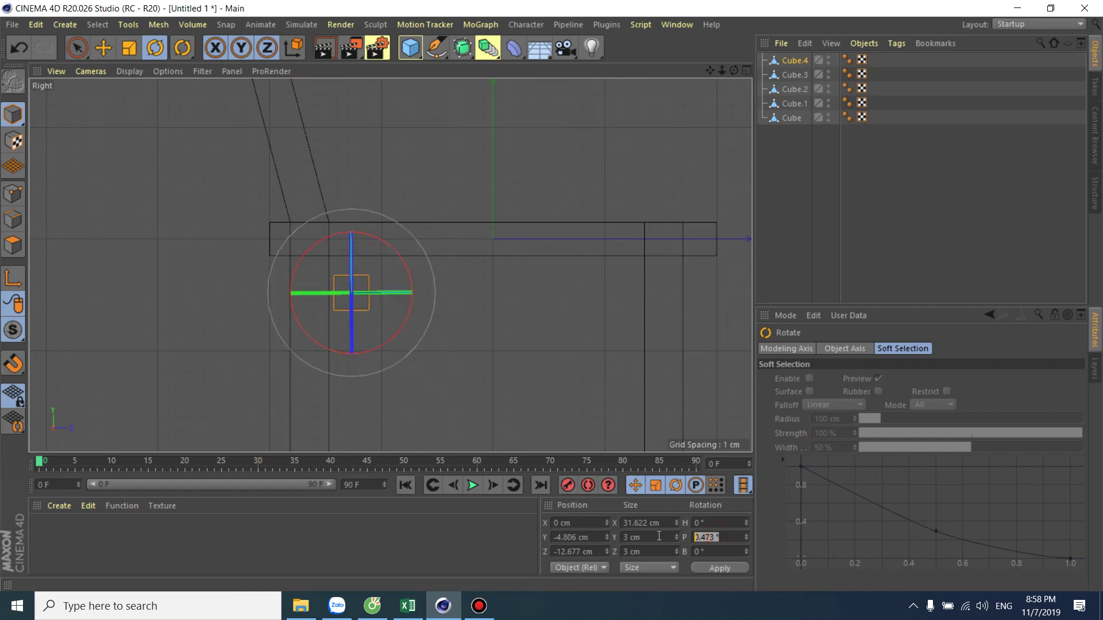
{"action": "type", "text": "0"}
{"action": "key", "text": "Return"}
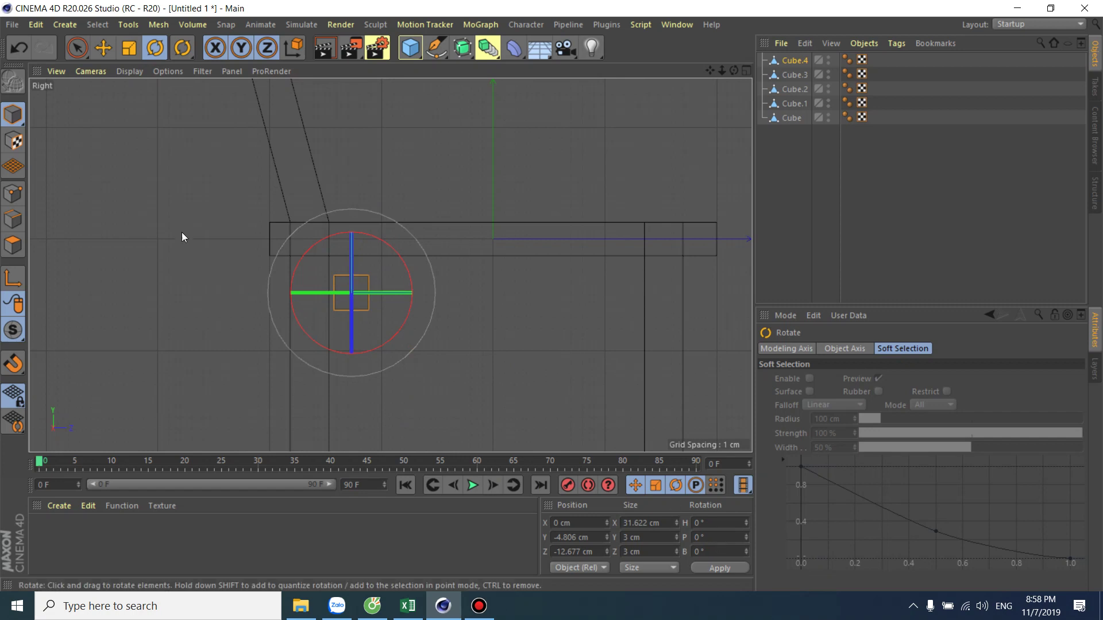
{"action": "key", "text": "e"}
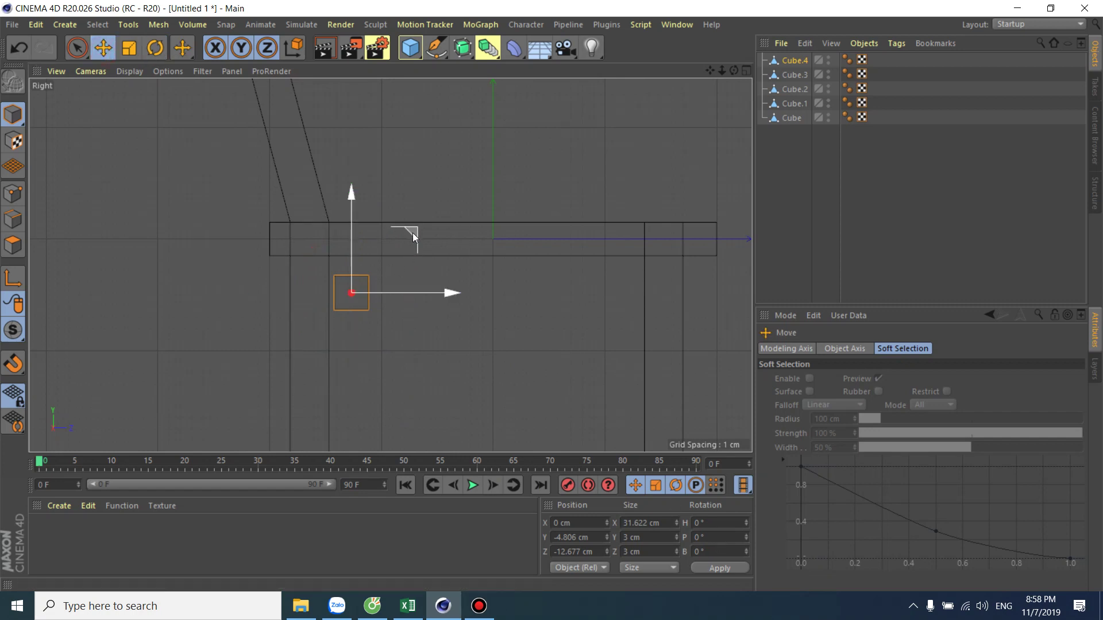
{"action": "left_click_drag", "start_coordinate": [412, 232], "coordinate": [371, 217]}
Lower the bar toward the bottom of the legs and copy it across as another rung
{"action": "middle_click", "coordinate": [396, 284]}
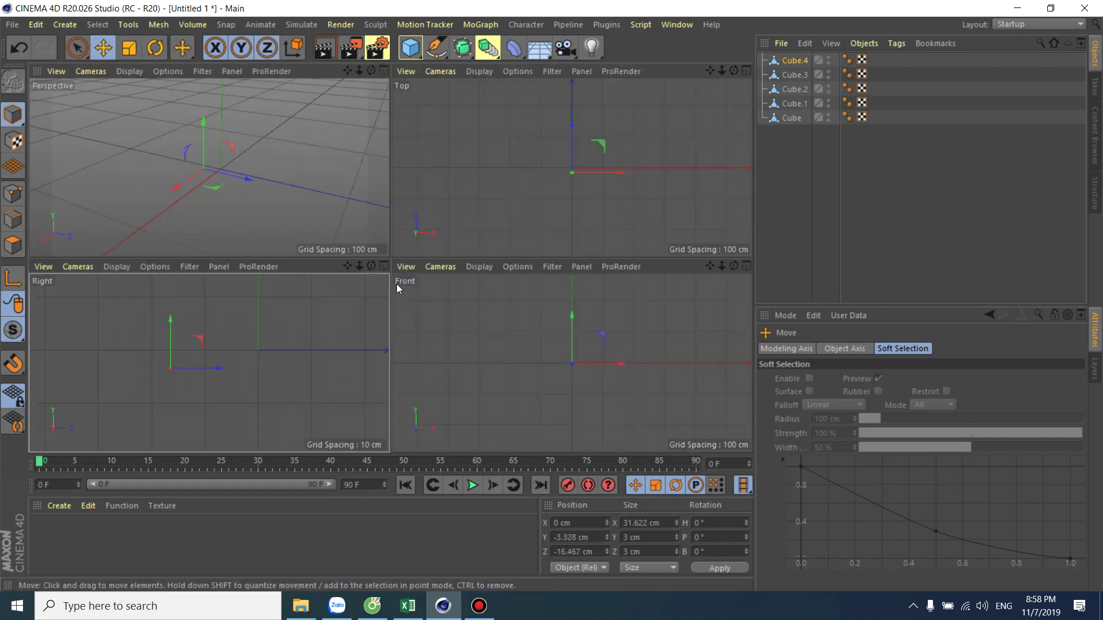
{"action": "middle_click", "coordinate": [297, 212]}
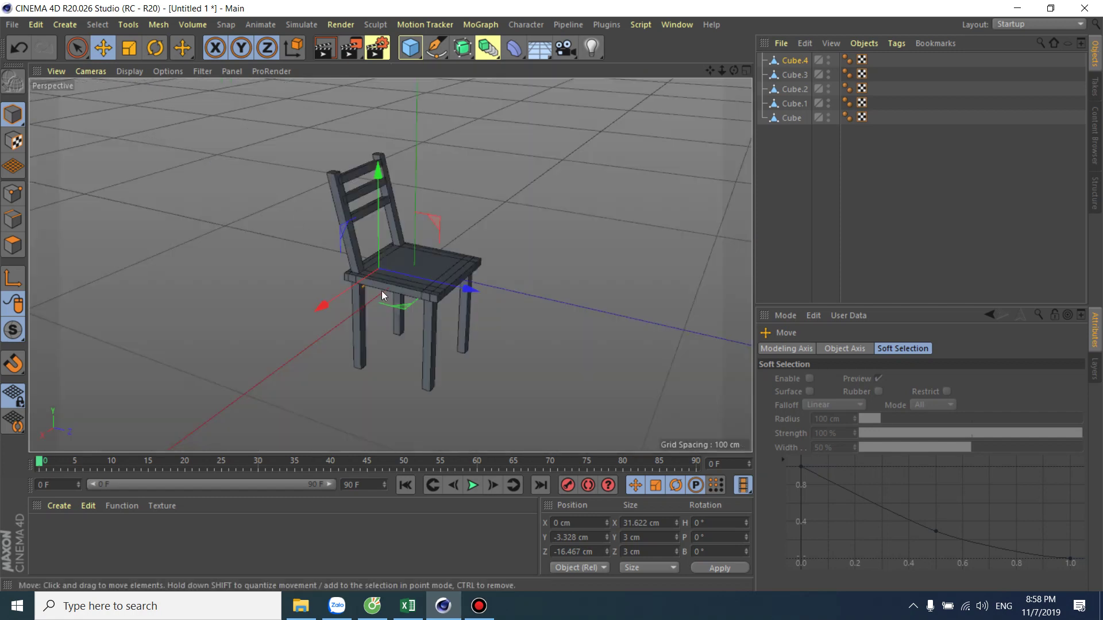
{"action": "left_click_drag", "start_coordinate": [332, 298], "coordinate": [336, 302]}
{"action": "mouse_move", "coordinate": [414, 290]}
{"action": "left_mouse_down", "text": "alt"}
{"action": "mouse_move", "coordinate": [442, 231]}
{"action": "mouse_move", "coordinate": [446, 249]}
{"action": "mouse_move", "coordinate": [580, 264]}
{"action": "mouse_move", "coordinate": [567, 256]}
{"action": "left_mouse_up", "text": "alt"}
{"action": "scroll", "coordinate": [446, 250], "scroll_direction": "up", "scroll_amount": 2}
{"action": "scroll", "coordinate": [446, 249], "scroll_direction": "up", "scroll_amount": 3}
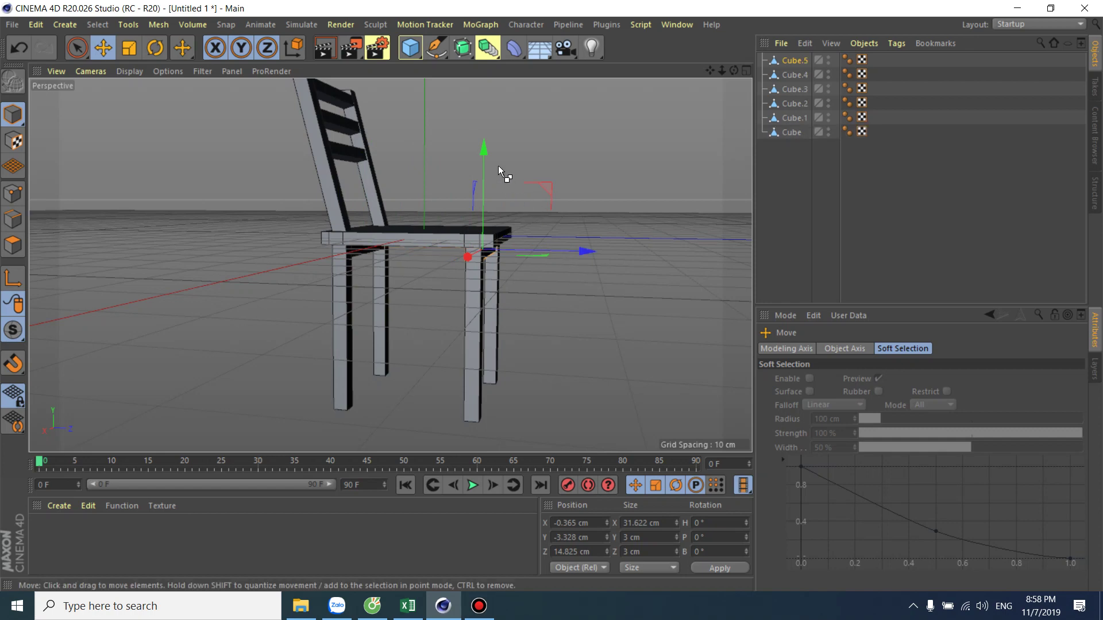
{"action": "mouse_move", "coordinate": [484, 154]}
{"action": "left_mouse_down"}
{"action": "mouse_move", "coordinate": [474, 237]}
{"action": "mouse_move", "coordinate": [508, 300]}
{"action": "left_mouse_up"}
{"action": "mouse_move", "coordinate": [566, 342]}
{"action": "left_mouse_down", "text": "ctrl"}
{"action": "mouse_move", "coordinate": [445, 336]}
{"action": "mouse_move", "coordinate": [474, 354]}
{"action": "mouse_move", "coordinate": [370, 315]}
{"action": "left_mouse_up", "text": "ctrl"}
{"action": "left_click", "coordinate": [444, 339], "text": "ctrl"}
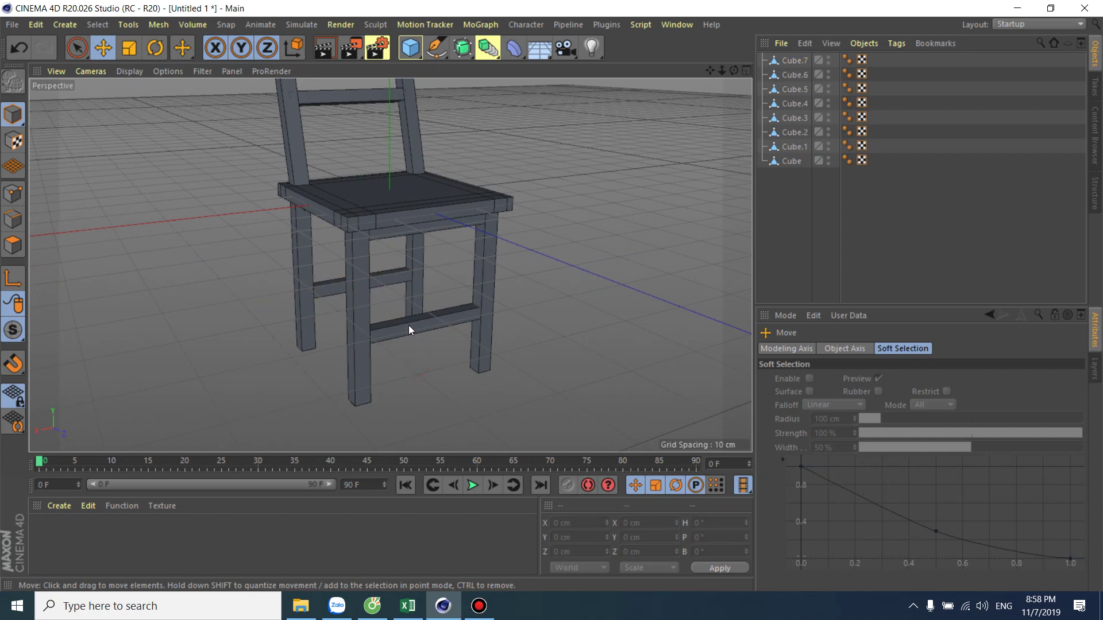
Duplicate the front and side rungs and rotate the copies 90° to close the frame
{"action": "left_click", "coordinate": [395, 318]}
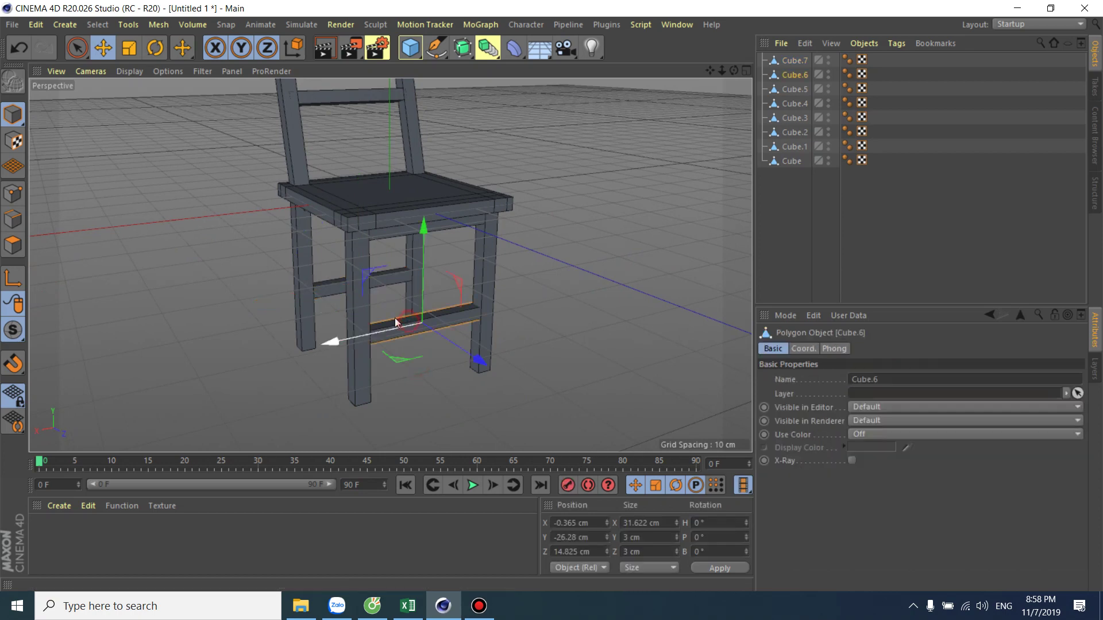
{"action": "left_click", "coordinate": [322, 288], "text": "shift"}
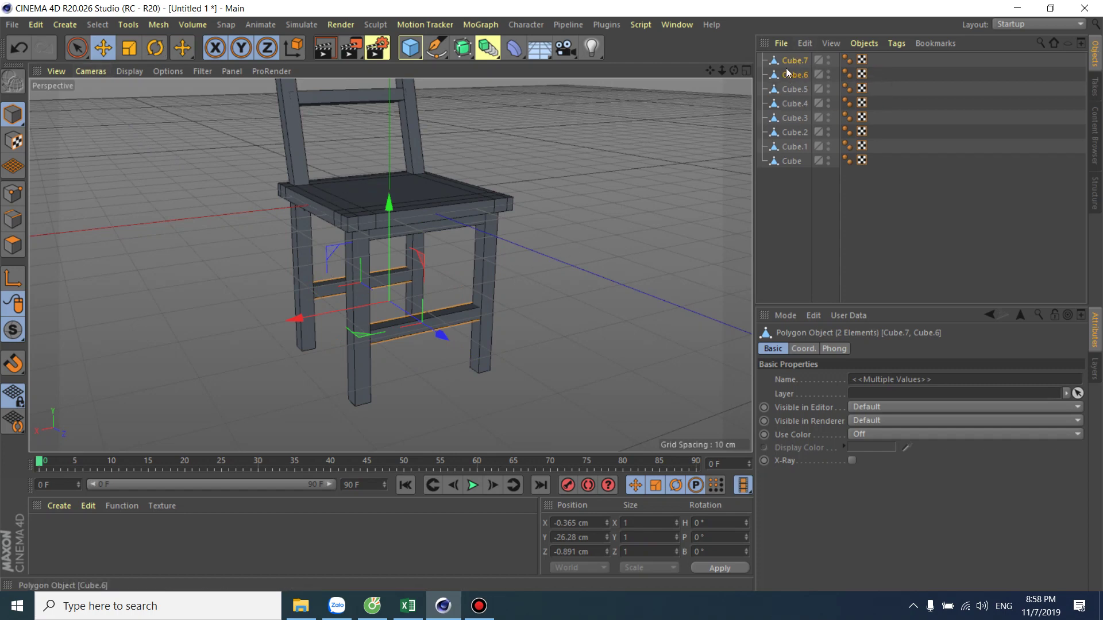
{"action": "left_click_drag", "start_coordinate": [789, 79], "coordinate": [791, 58]}
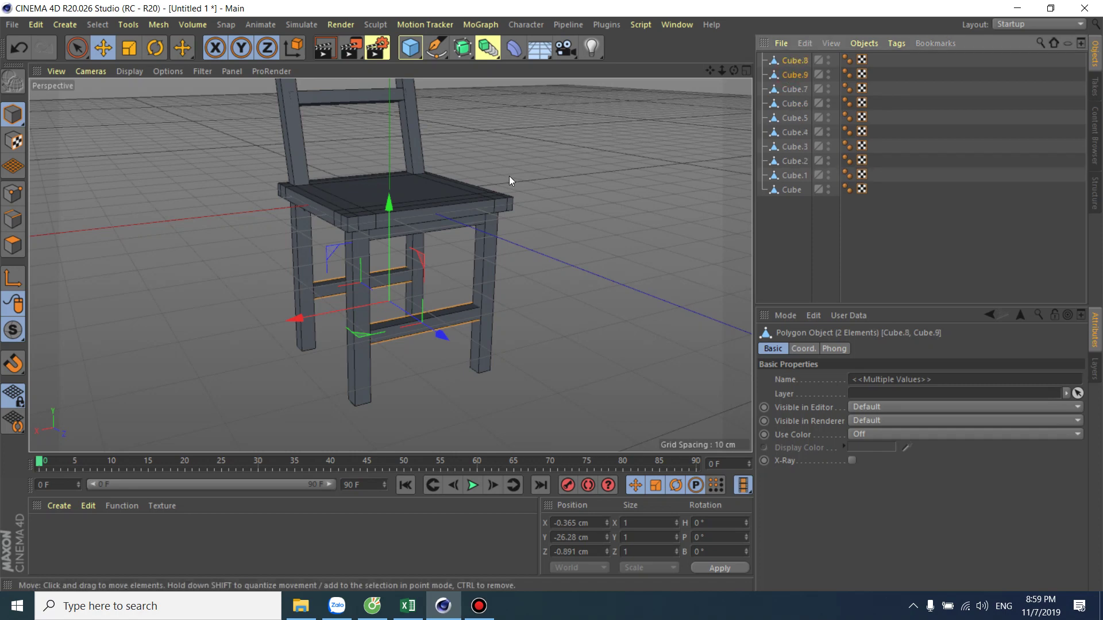
{"action": "left_click", "coordinate": [155, 47]}
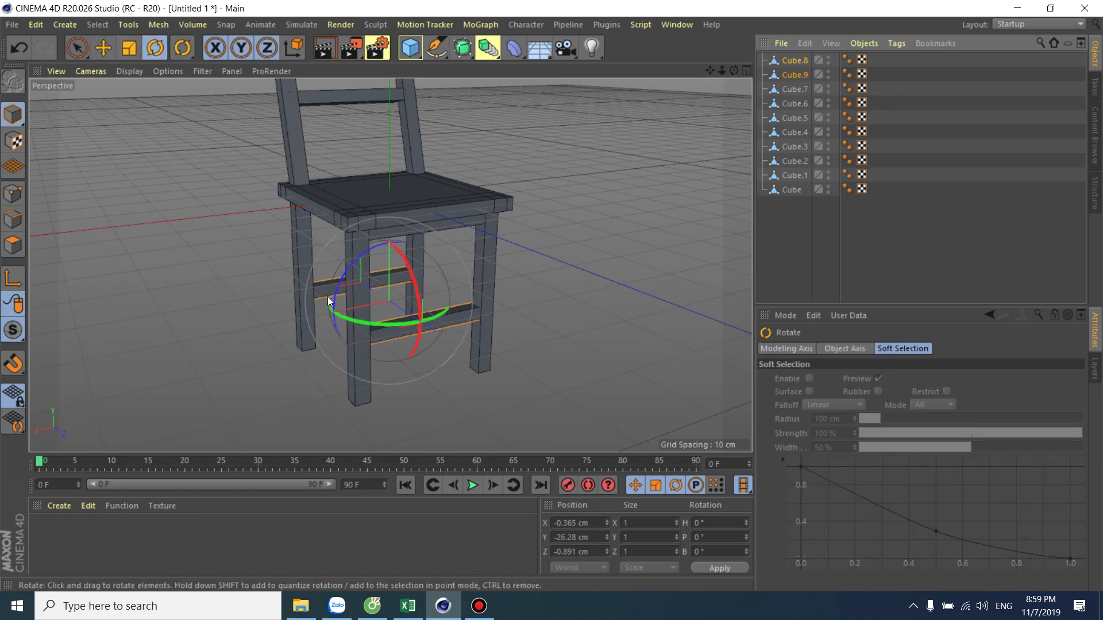
{"action": "left_click_drag", "start_coordinate": [370, 320], "coordinate": [480, 313]}
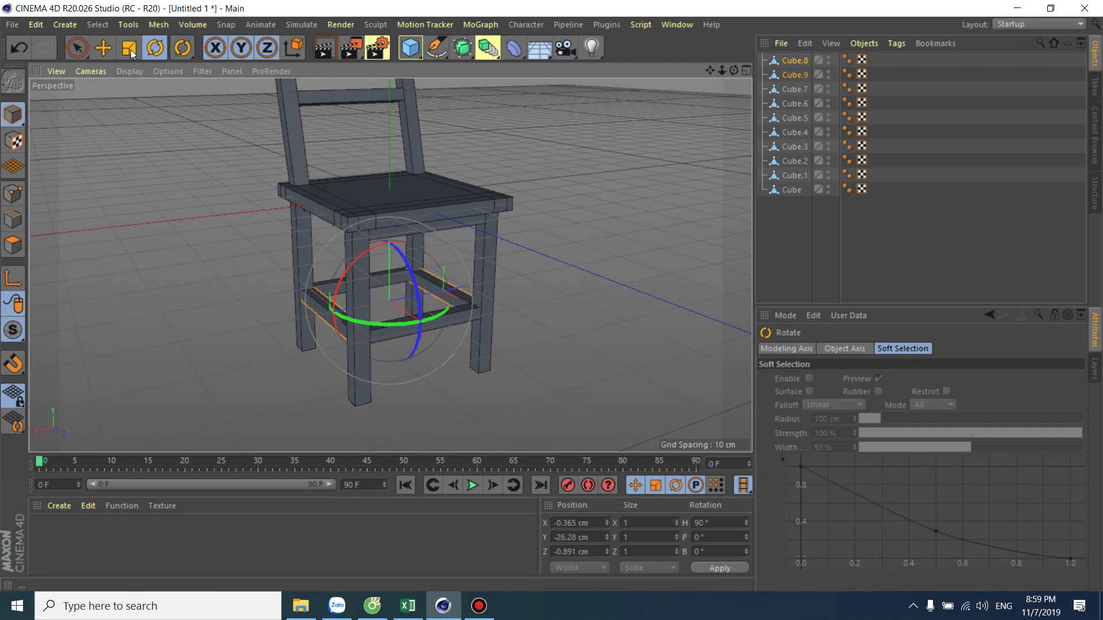
{"action": "left_click", "coordinate": [105, 52]}
{"action": "middle_click", "coordinate": [166, 252]}
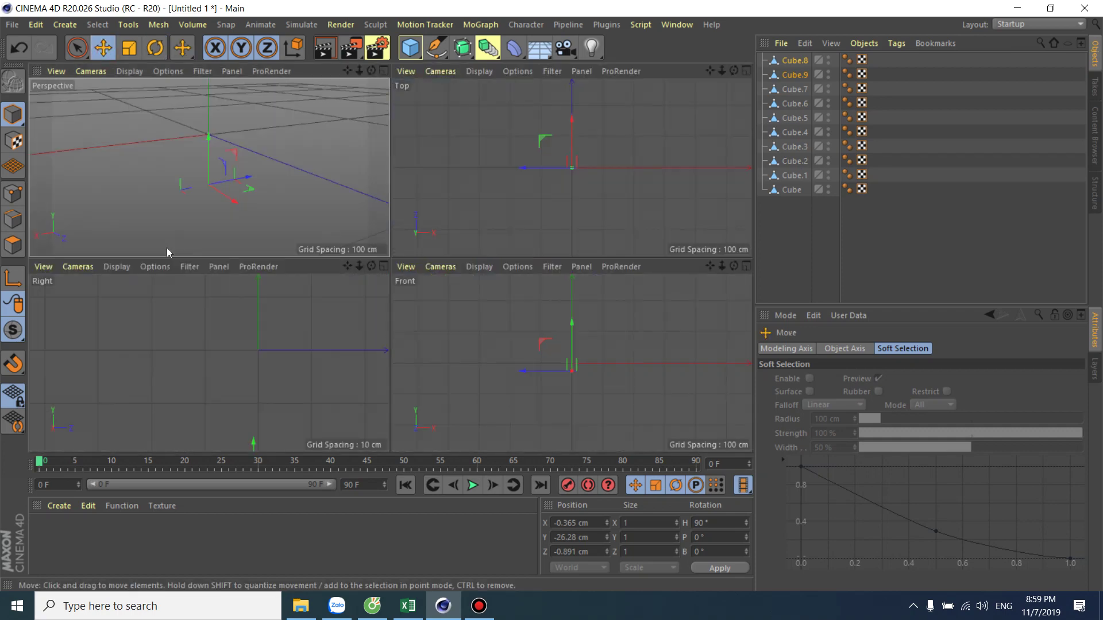
{"action": "middle_click", "coordinate": [315, 201]}
{"action": "left_click_drag", "start_coordinate": [530, 239], "coordinate": [535, 244], "text": "alt"}
{"action": "scroll", "coordinate": [534, 244], "scroll_direction": "down", "scroll_amount": 5}
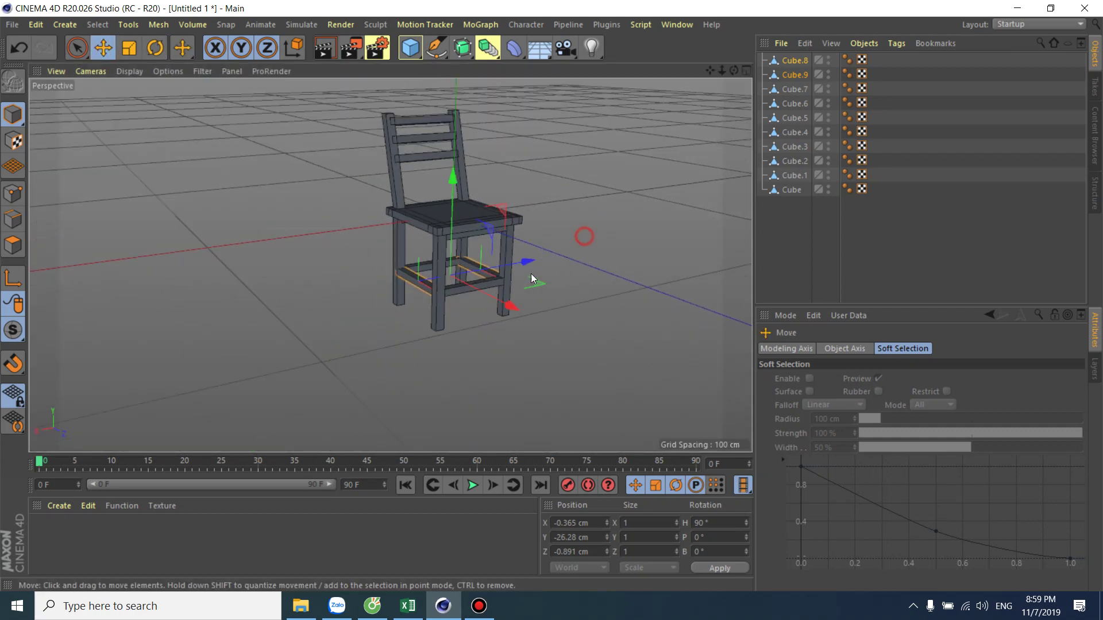
Deselect the rungs, orbit the chair, and marquee-select its parts in the viewport
{"action": "left_click", "coordinate": [583, 245]}
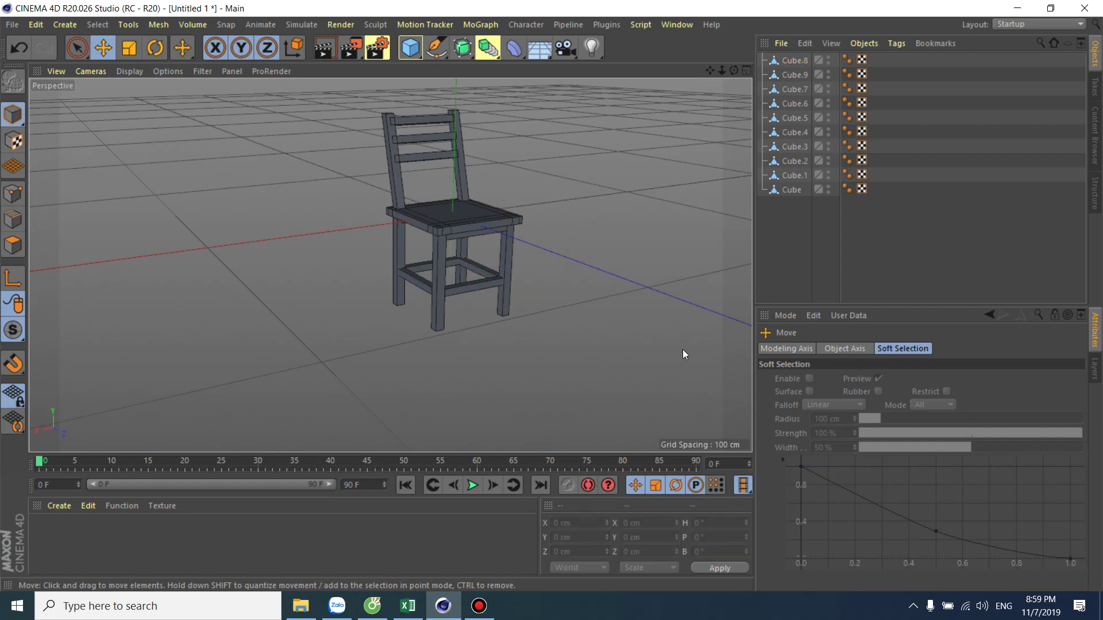
{"action": "mouse_move", "coordinate": [682, 354]}
{"action": "left_mouse_down", "text": "alt"}
{"action": "mouse_move", "coordinate": [649, 342]}
{"action": "mouse_move", "coordinate": [680, 278]}
{"action": "mouse_move", "coordinate": [653, 319]}
{"action": "left_mouse_up", "text": "alt"}
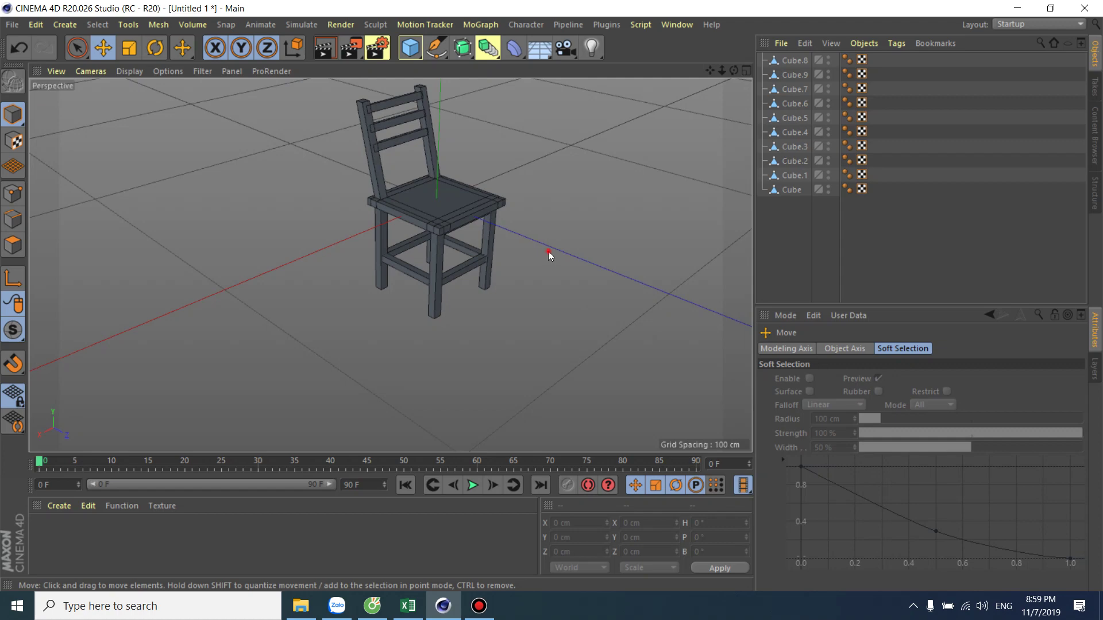
{"action": "left_click_drag", "start_coordinate": [547, 251], "coordinate": [551, 221], "text": "alt"}
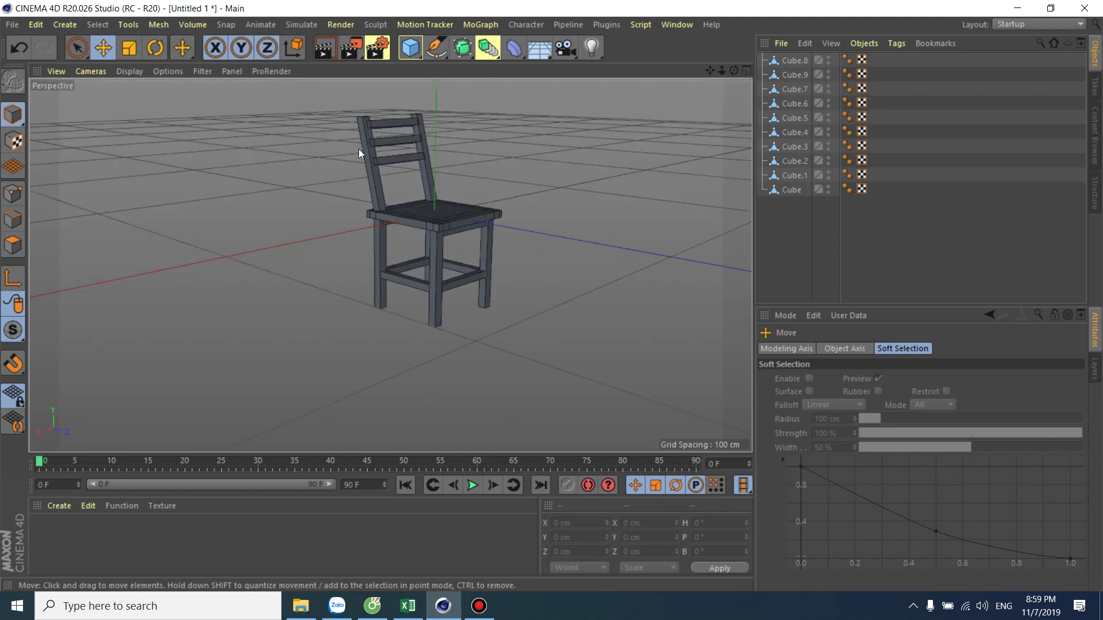
{"action": "left_click", "coordinate": [77, 48]}
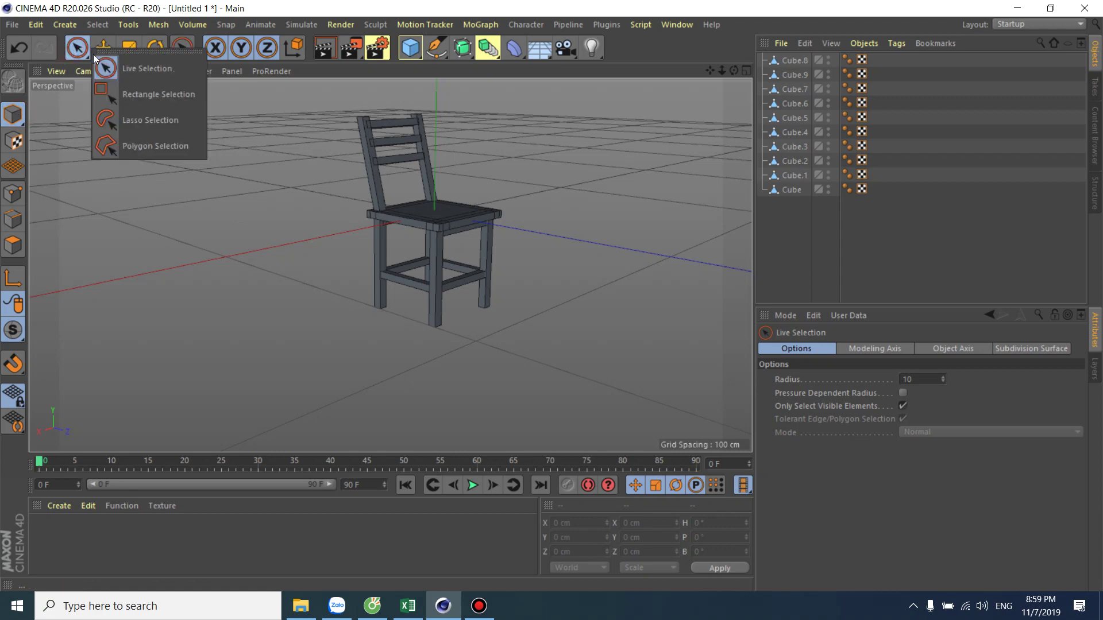
{"action": "left_click_drag", "start_coordinate": [73, 53], "coordinate": [101, 66]}
{"action": "left_click_drag", "start_coordinate": [263, 91], "coordinate": [591, 280]}
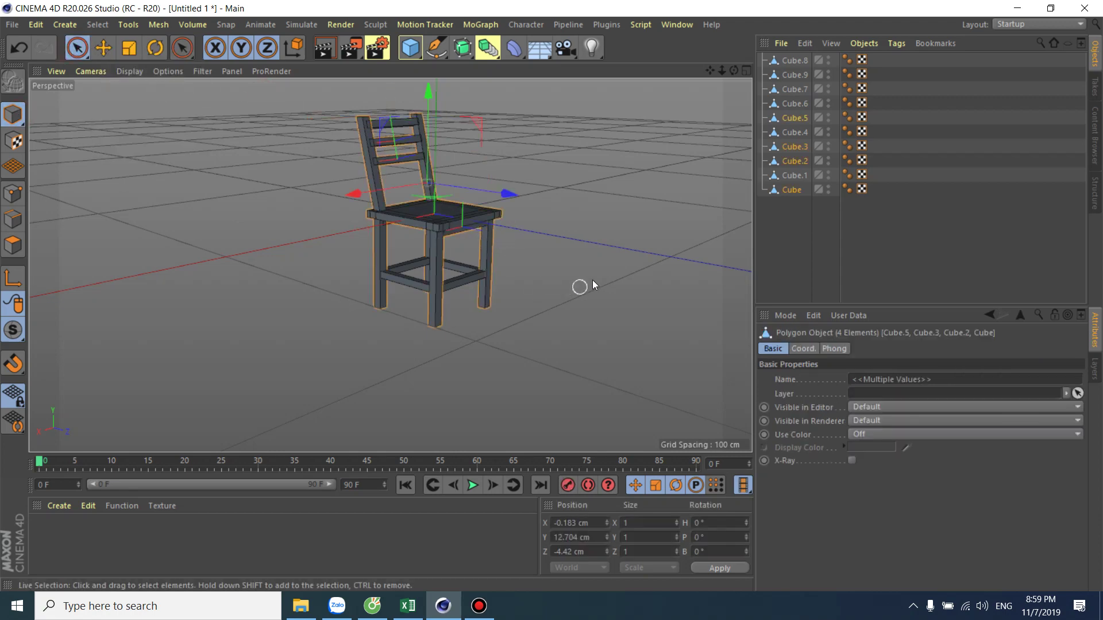
Select Cube through Cube.9 in the object list and group them under a Null
{"action": "left_click", "coordinate": [794, 61]}
{"action": "left_click", "coordinate": [789, 189], "text": "shift"}
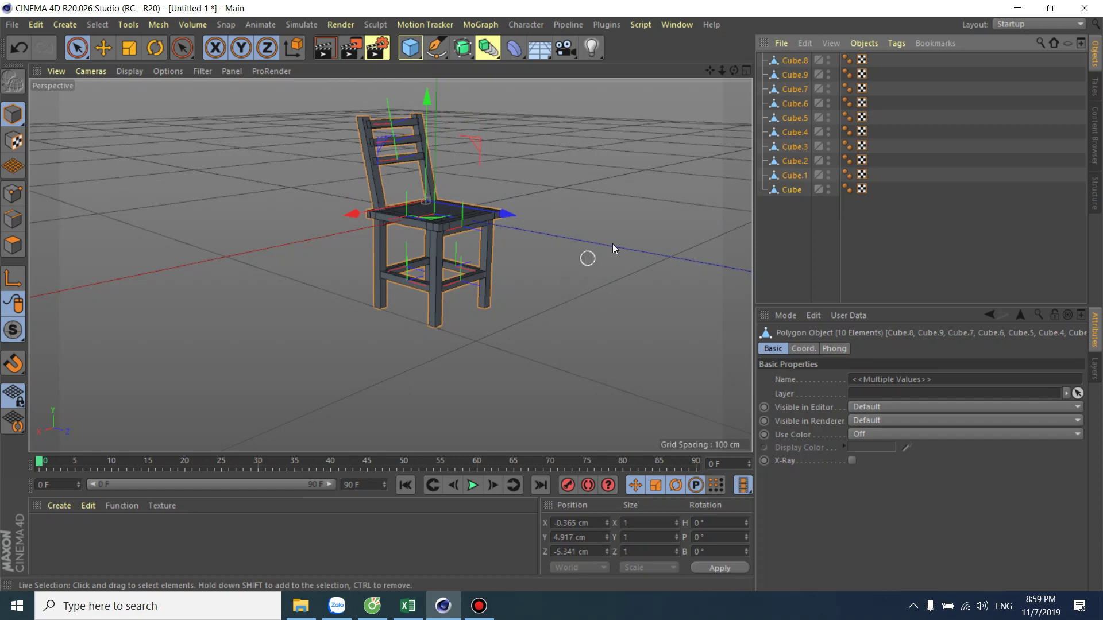
{"action": "left_click", "coordinate": [867, 41]}
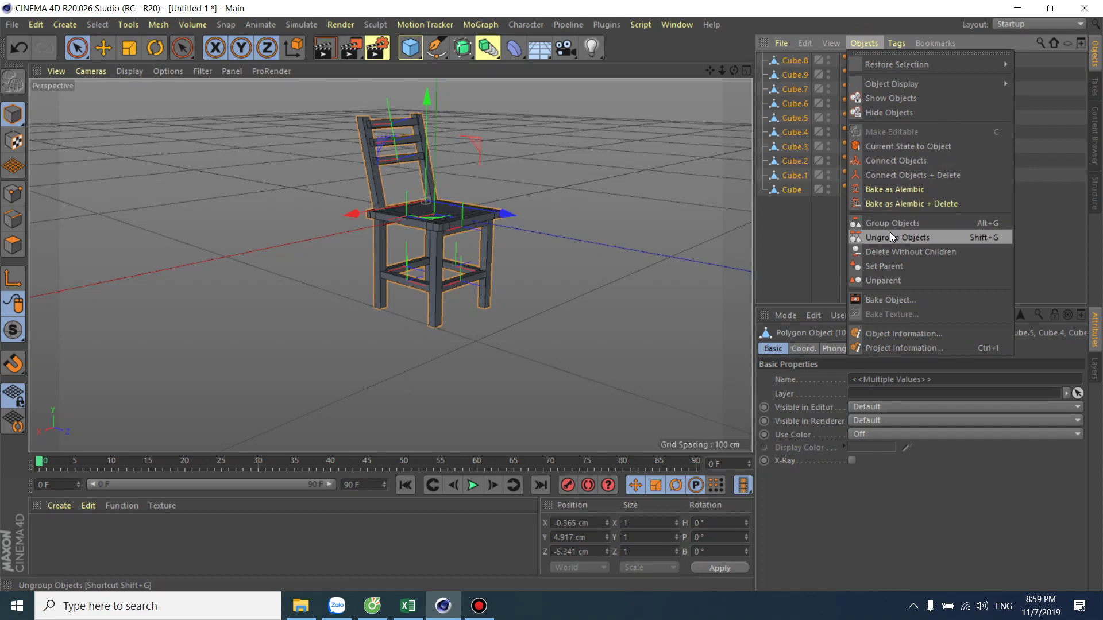
{"action": "left_click", "coordinate": [996, 224]}
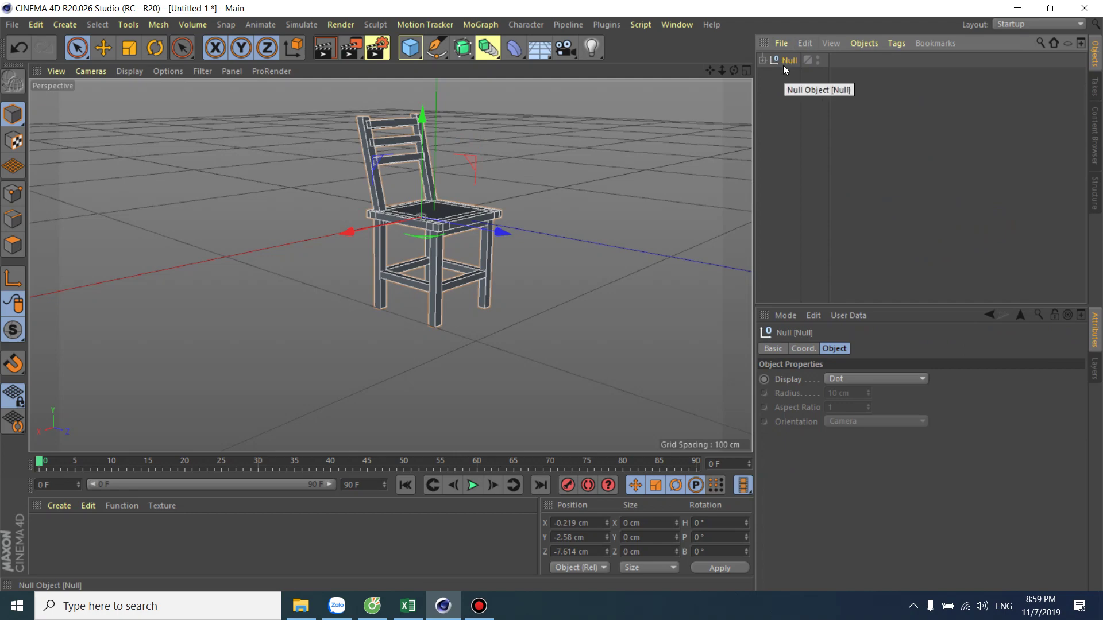
{"action": "left_click", "coordinate": [763, 61]}
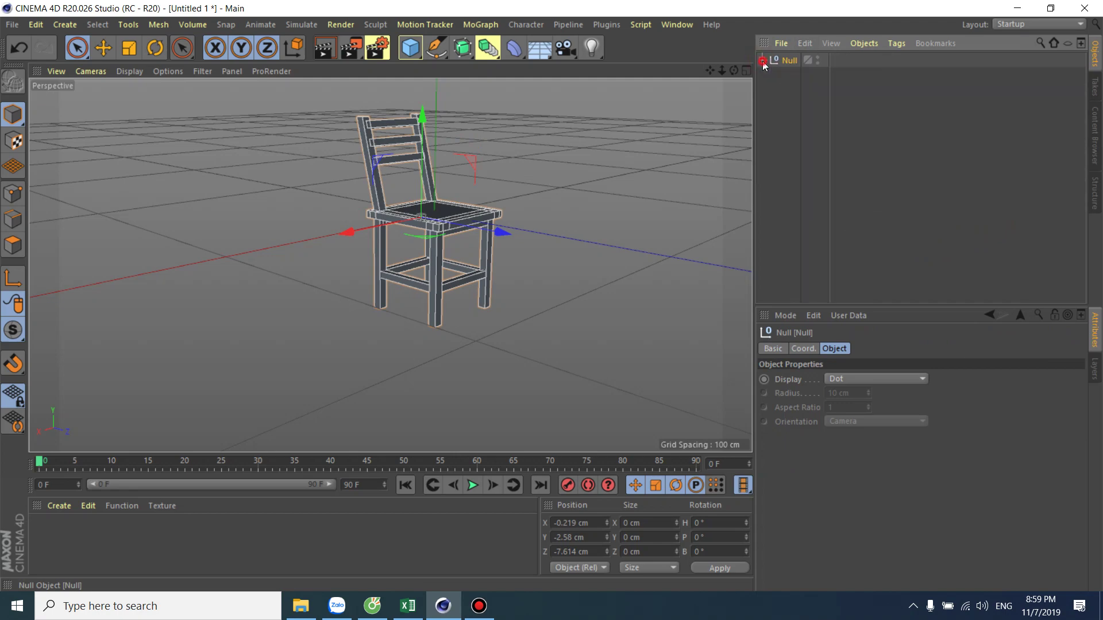
{"action": "left_click", "coordinate": [762, 60]}
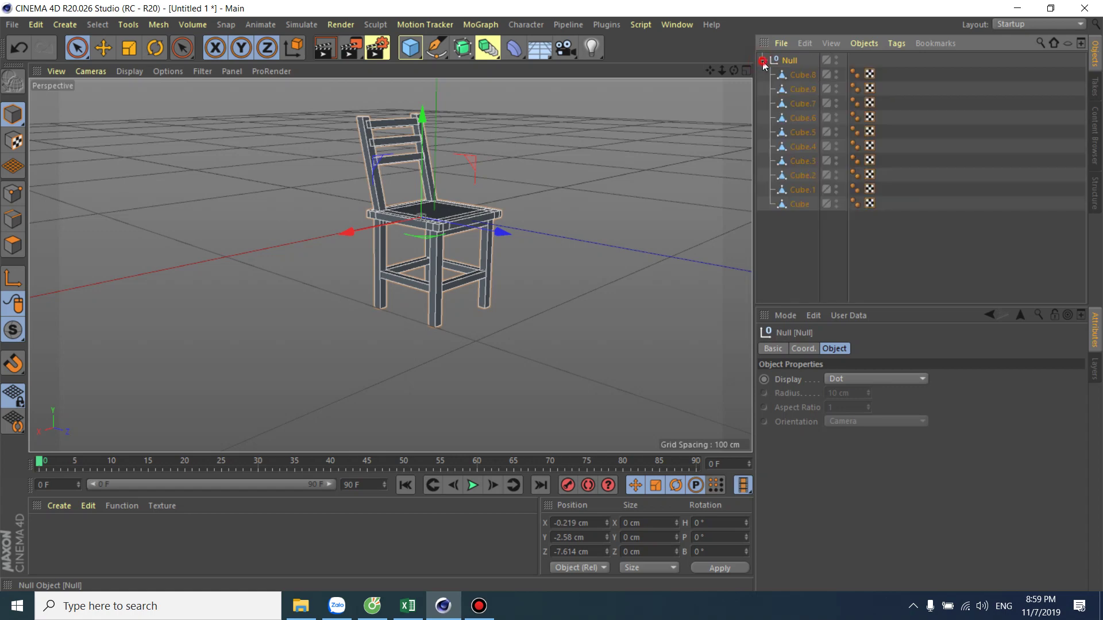
{"action": "left_click", "coordinate": [763, 61]}
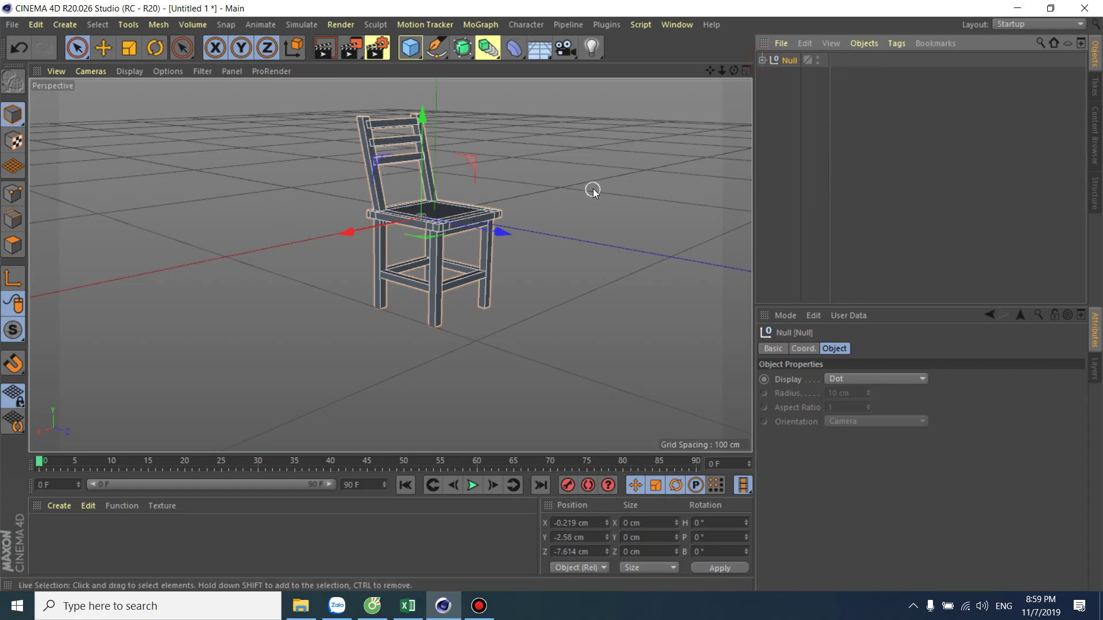
In a new browser tab, search Google for 'texture wood'
{"action": "left_click", "coordinate": [372, 606]}
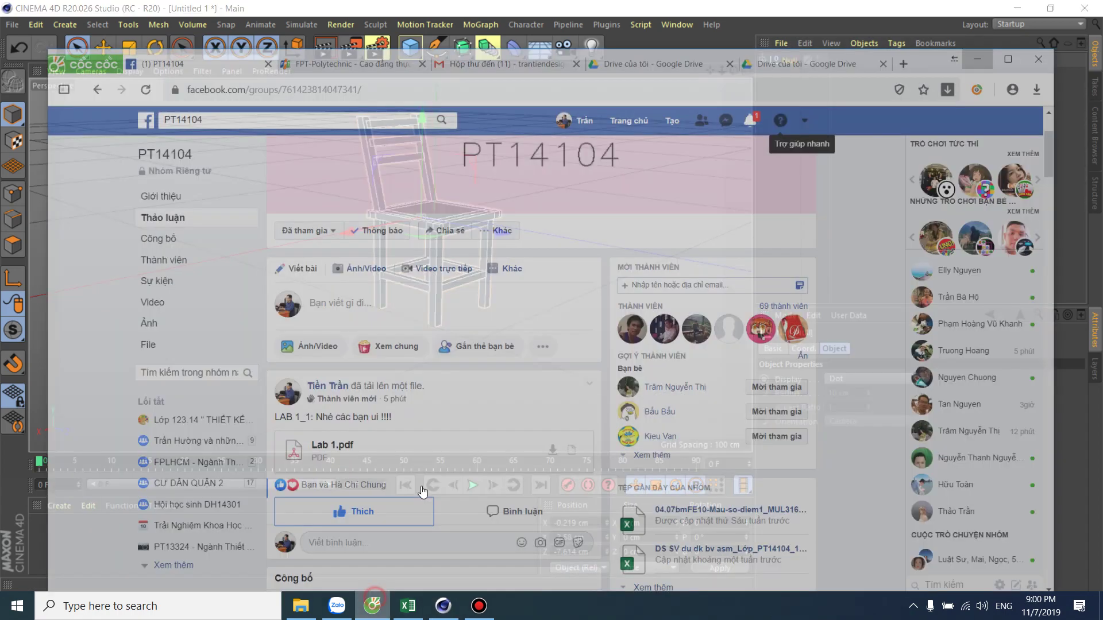
{"action": "left_click", "coordinate": [936, 16]}
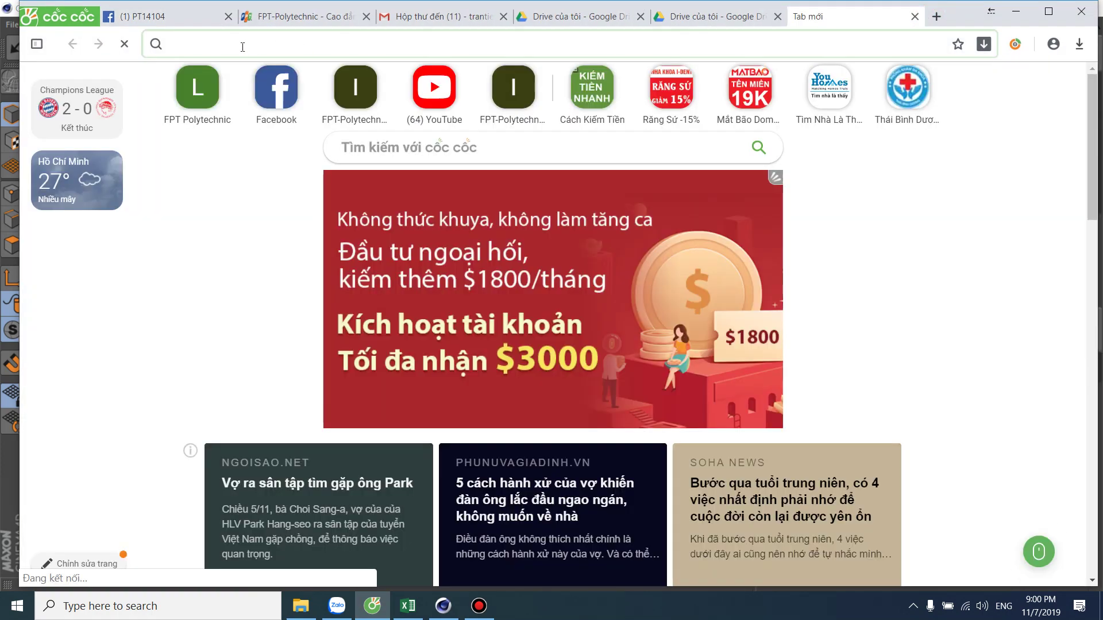
{"action": "type", "text": "google.com"}
{"action": "key", "text": "Return"}
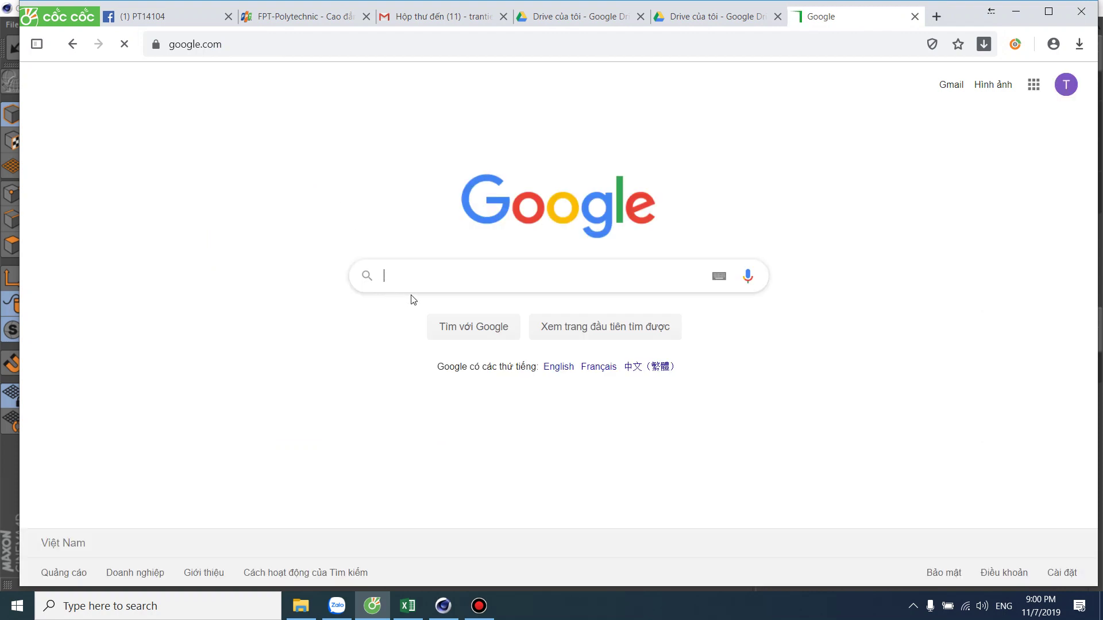
{"action": "type", "text": "texu"}
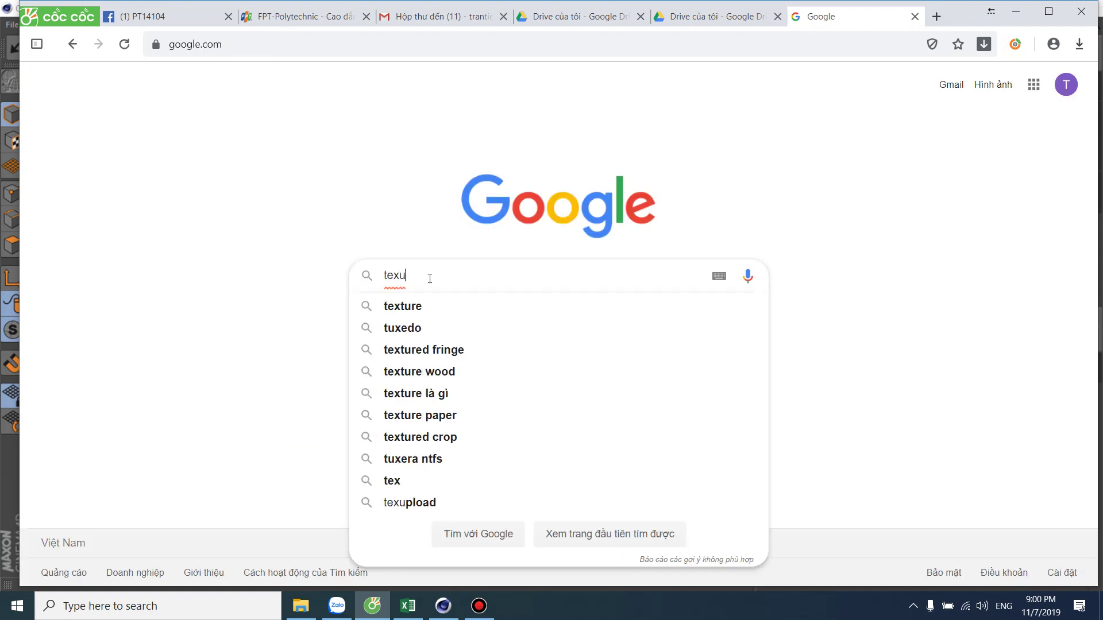
{"action": "type", "text": "re"}
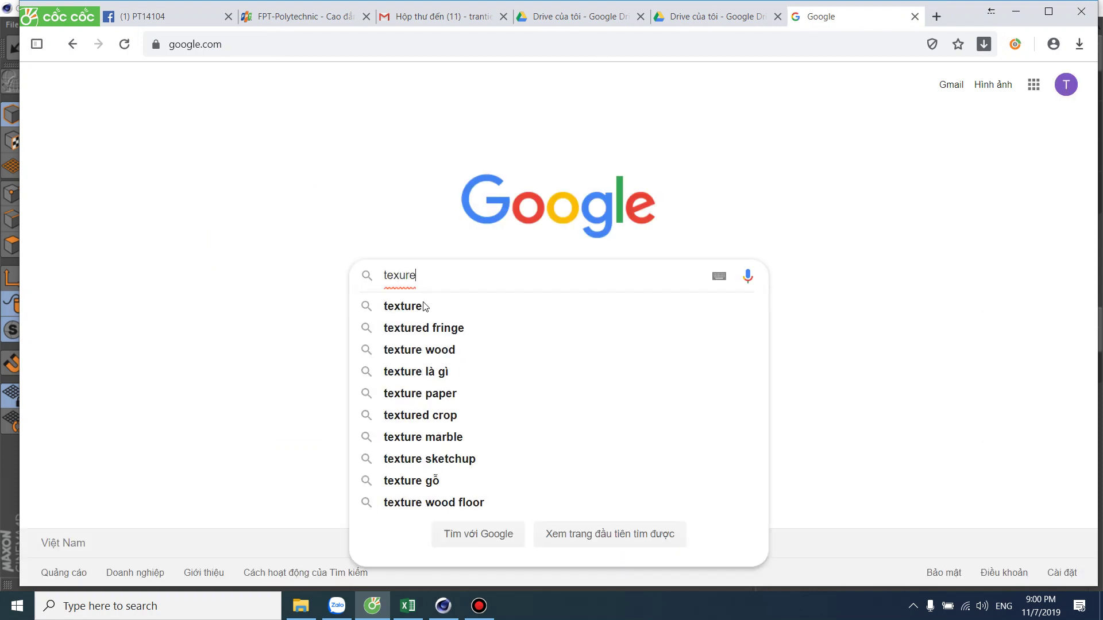
{"action": "left_click", "coordinate": [425, 306]}
{"action": "left_click", "coordinate": [191, 92]}
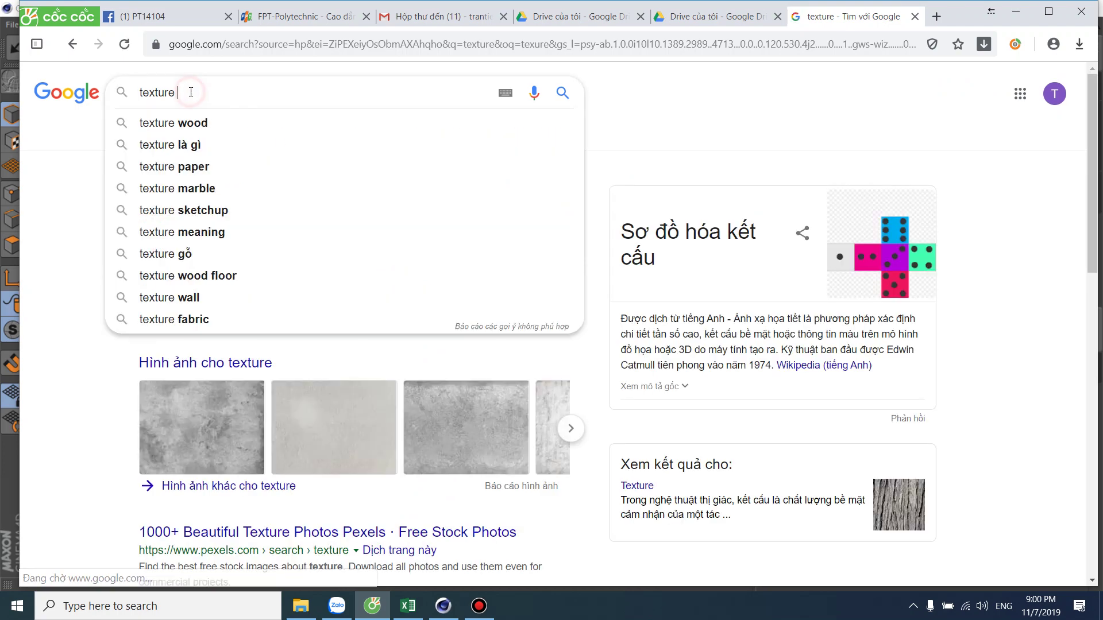
{"action": "left_click", "coordinate": [192, 120]}
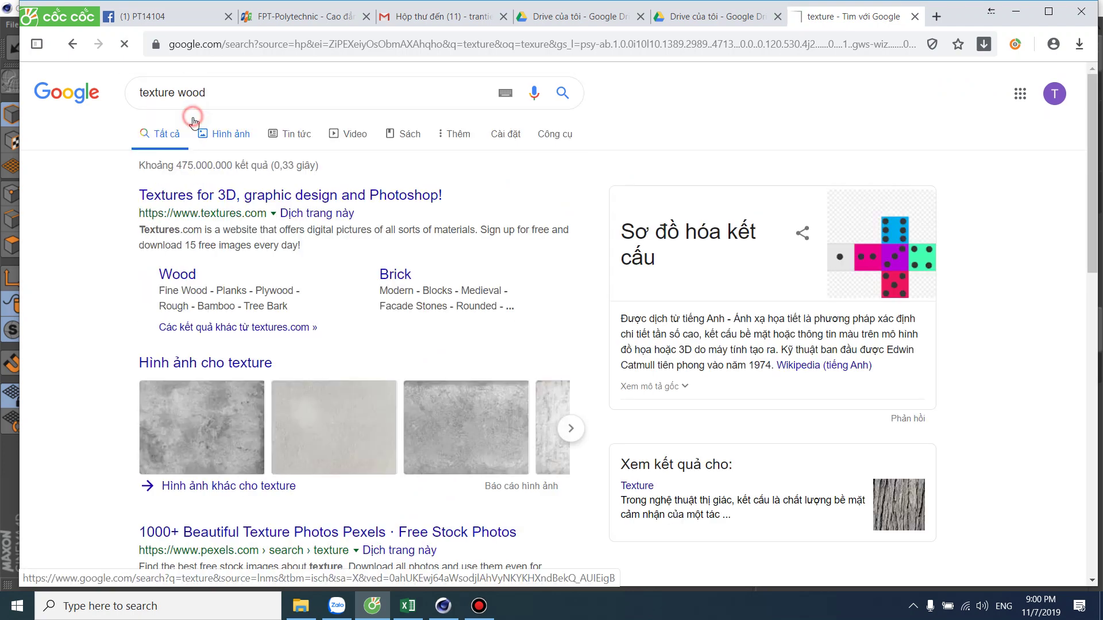
Switch to Images, preview the brown wood texture, and choose Save image as
{"action": "left_click", "coordinate": [221, 132]}
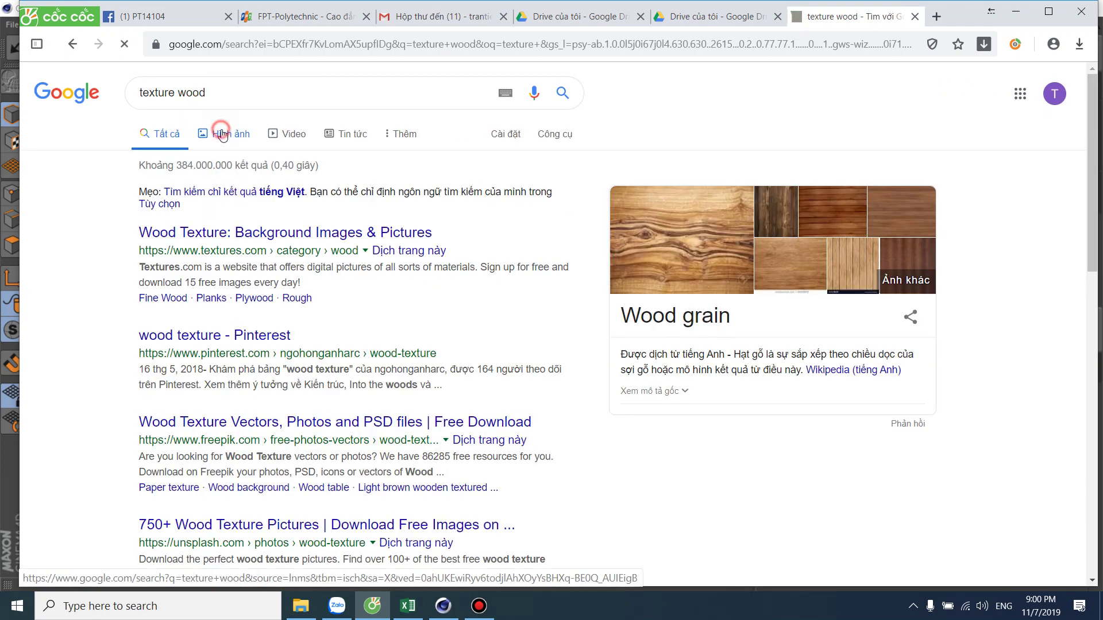
{"action": "scroll", "coordinate": [425, 331], "scroll_direction": "down", "scroll_amount": 5}
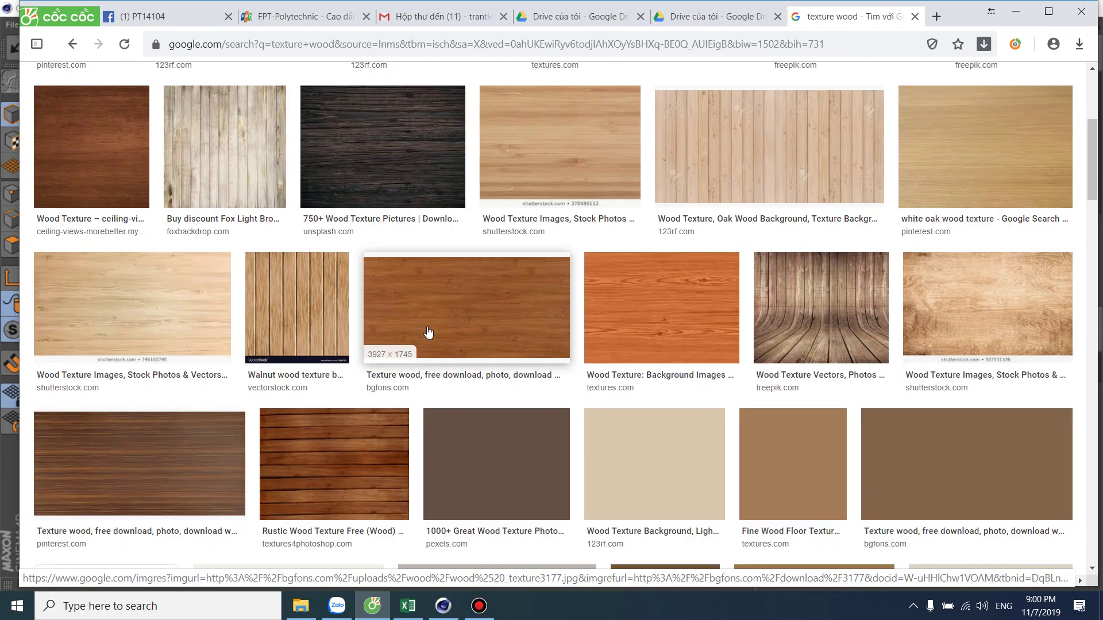
{"action": "left_click", "coordinate": [494, 309]}
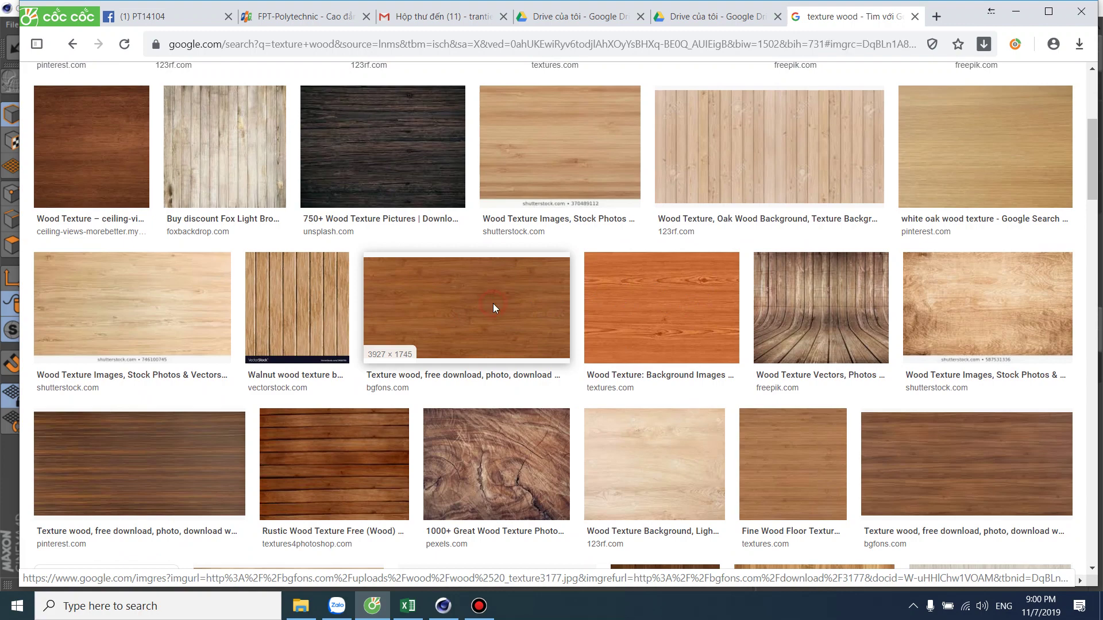
{"action": "right_click", "coordinate": [810, 148]}
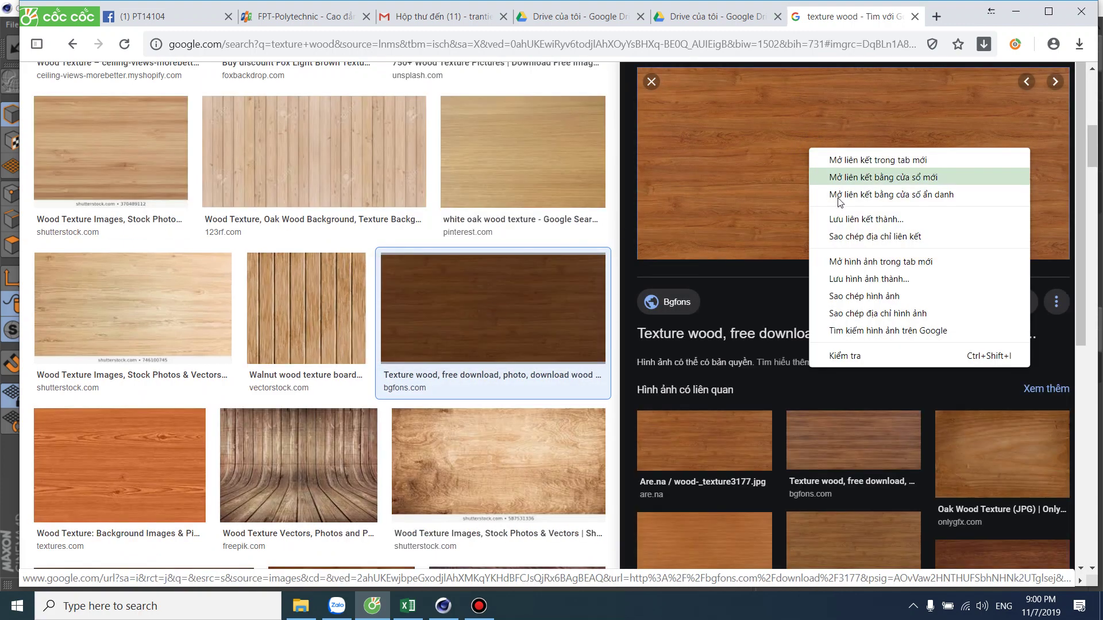
{"action": "right_click", "coordinate": [749, 149]}
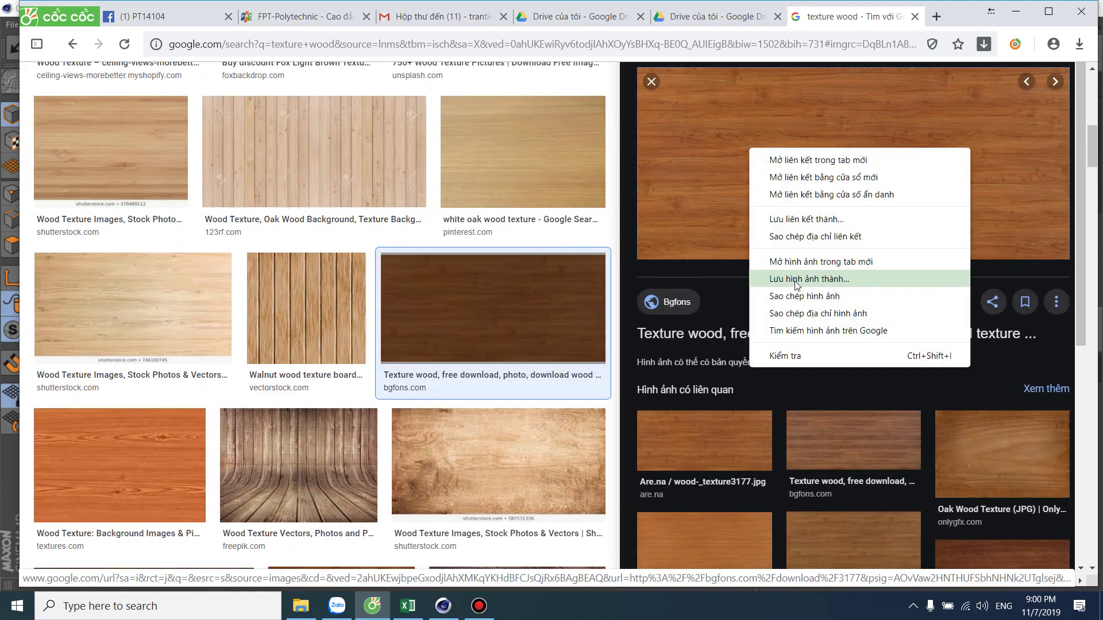
{"action": "left_click", "coordinate": [788, 279]}
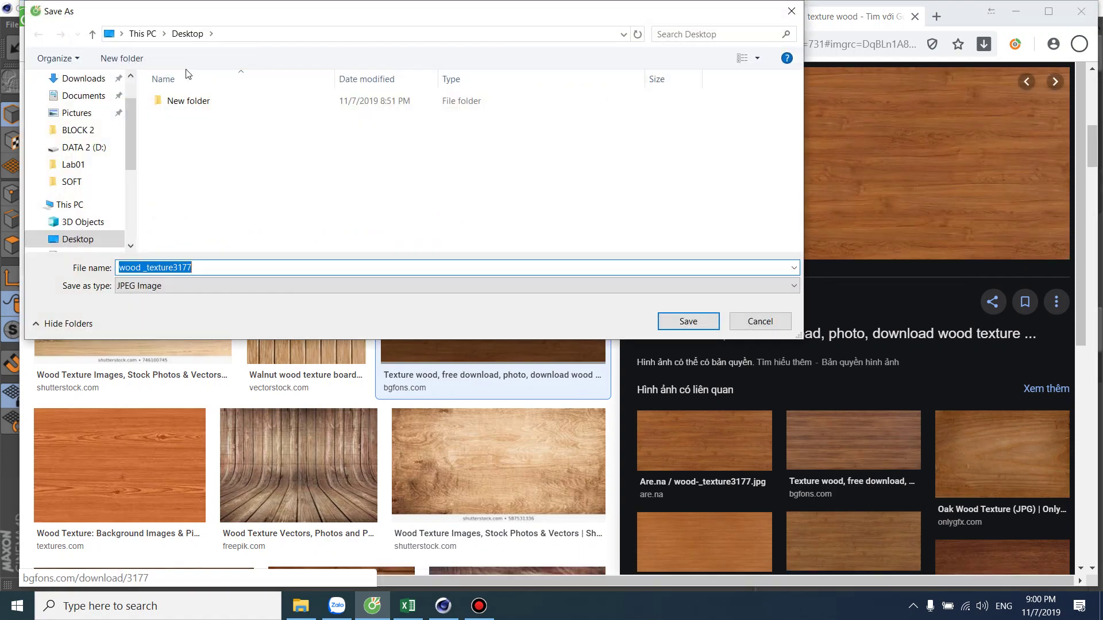
Create a new folder named C4D on the Desktop and open it
{"action": "left_click_drag", "start_coordinate": [132, 111], "coordinate": [132, 94]}
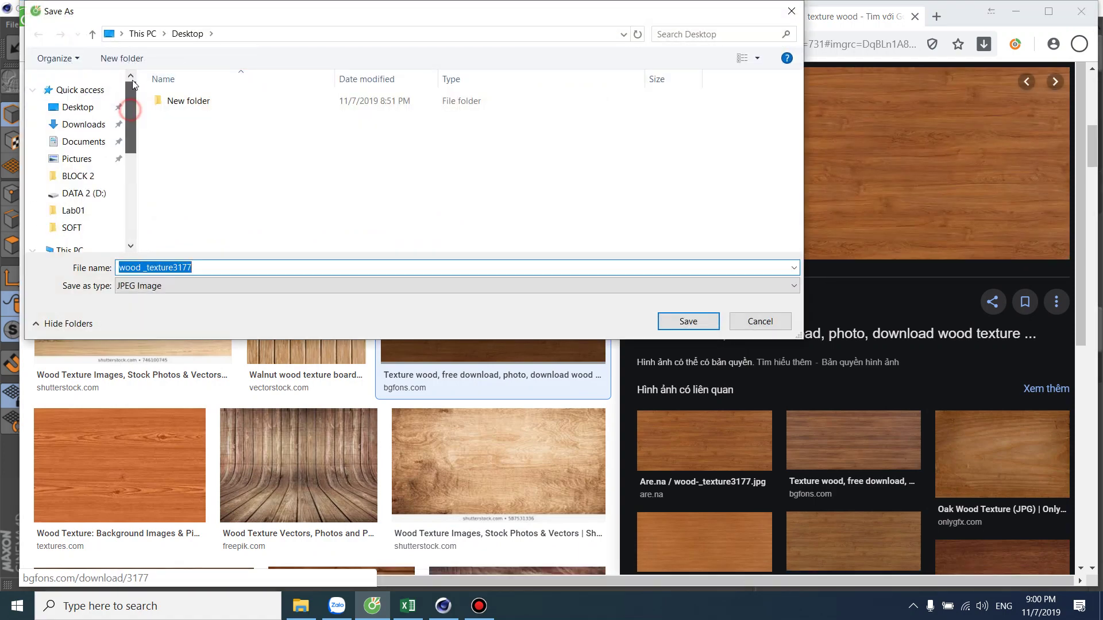
{"action": "left_click", "coordinate": [78, 107]}
{"action": "left_click", "coordinate": [129, 59]}
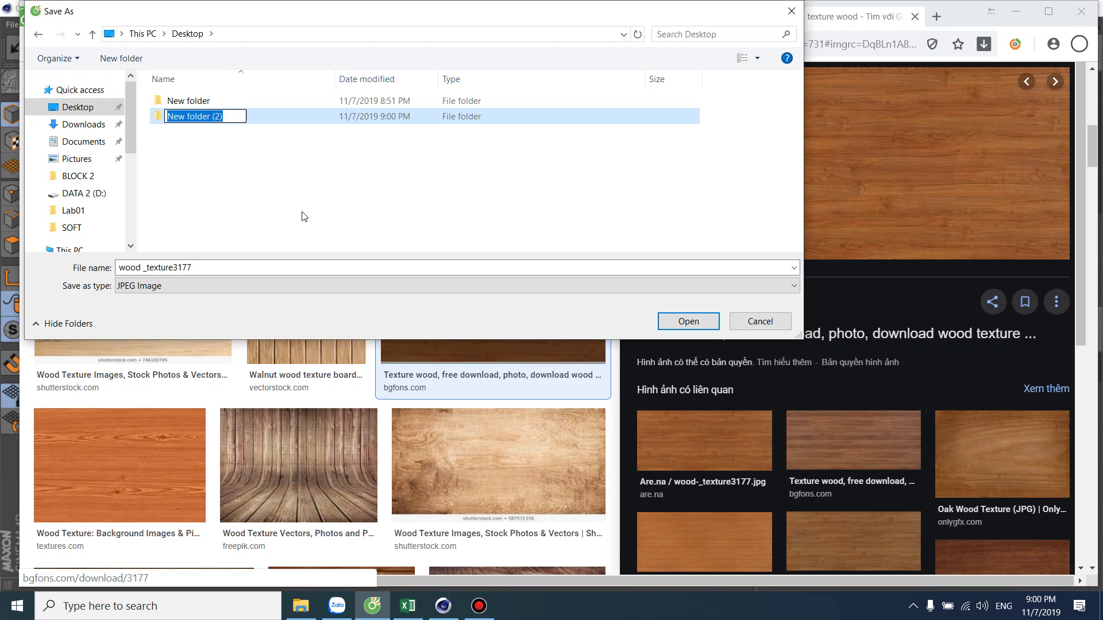
{"action": "type", "text": "C"}
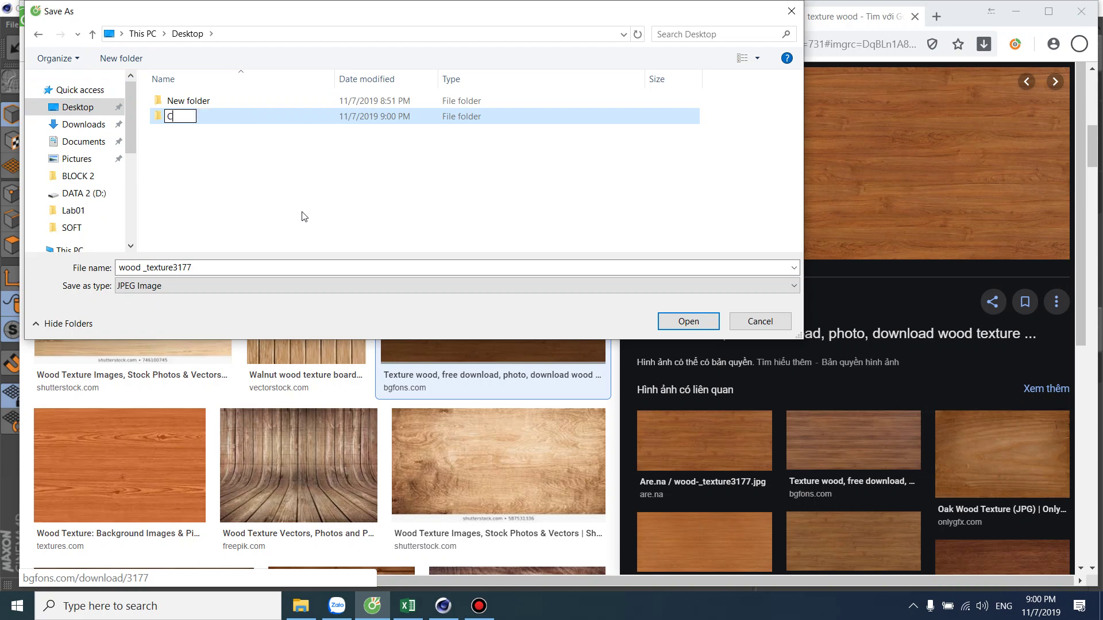
{"action": "type", "text": "4D"}
{"action": "key", "text": "Return"}
{"action": "key", "text": "Return"}
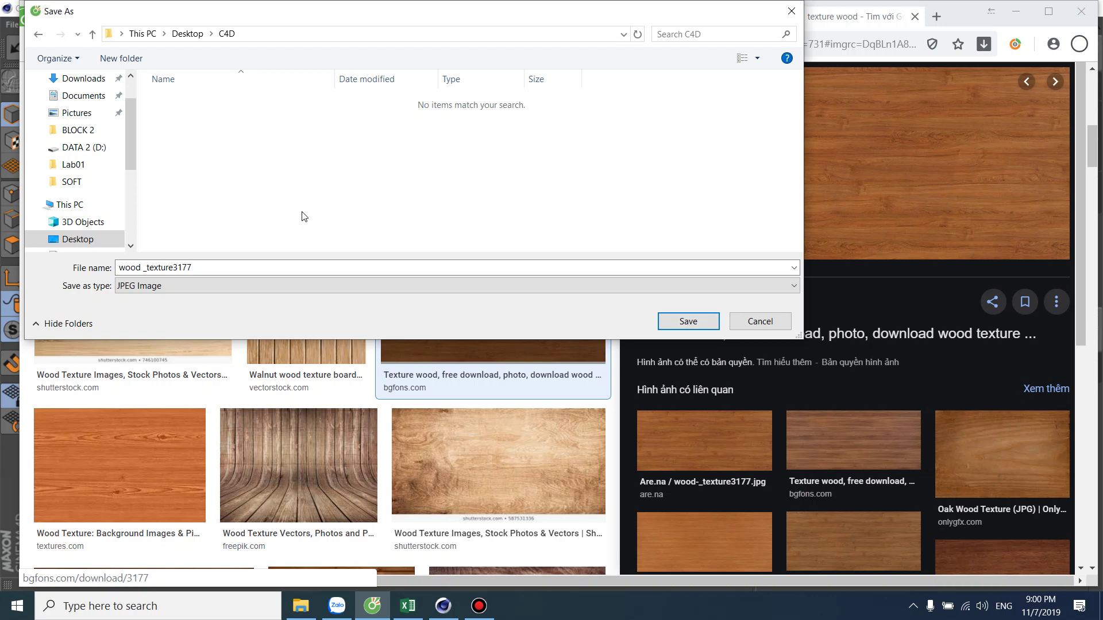
Create a LAB 1 folder inside C4D and save wood _texture3177.jpg into it
{"action": "left_click", "coordinate": [137, 61]}
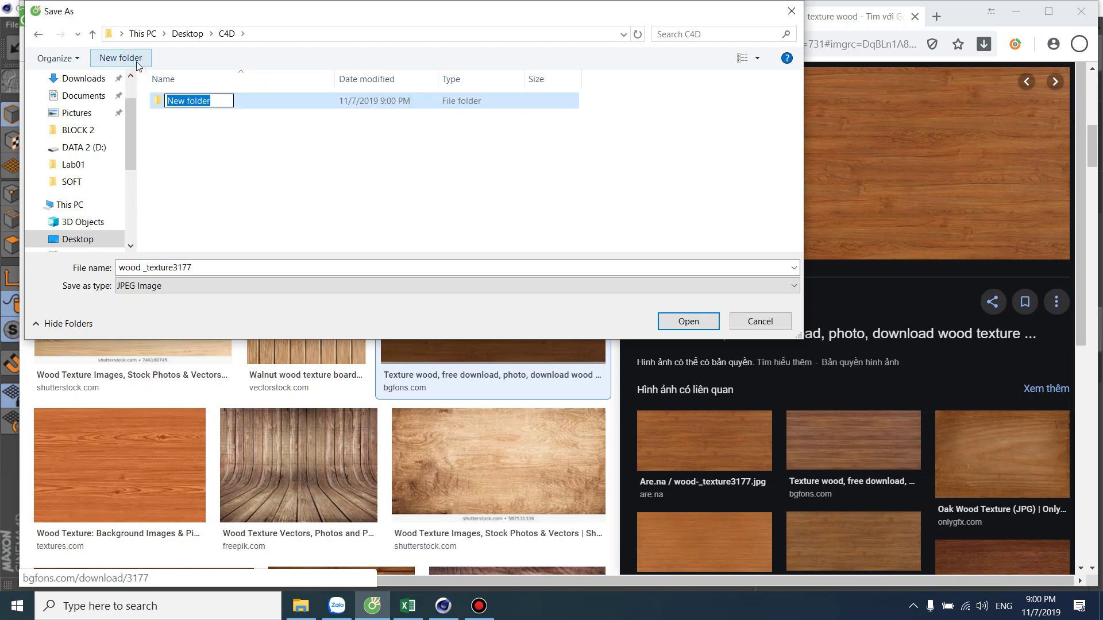
{"action": "type", "text": "LAB 1"}
{"action": "key", "text": "Return"}
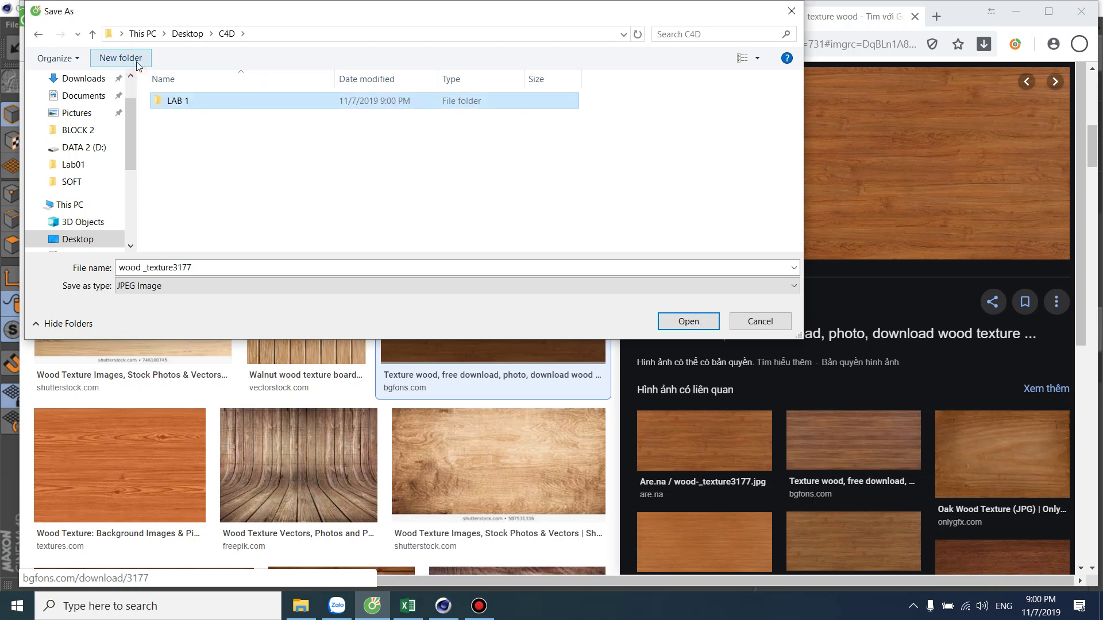
{"action": "left_click", "coordinate": [194, 263]}
{"action": "left_click", "coordinate": [706, 321]}
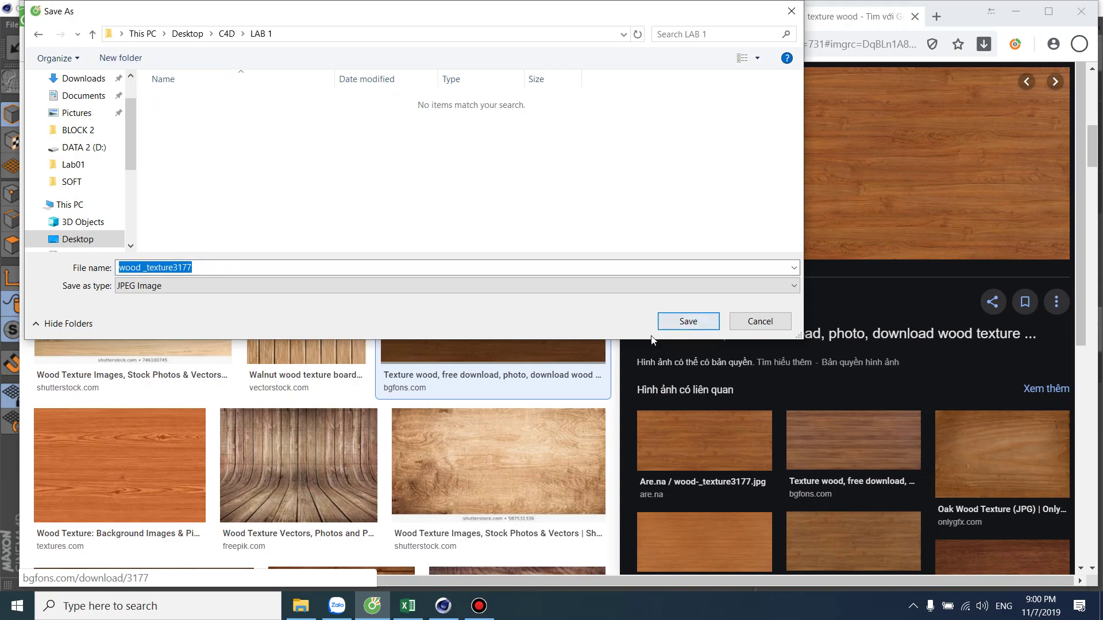
{"action": "left_click", "coordinate": [706, 322]}
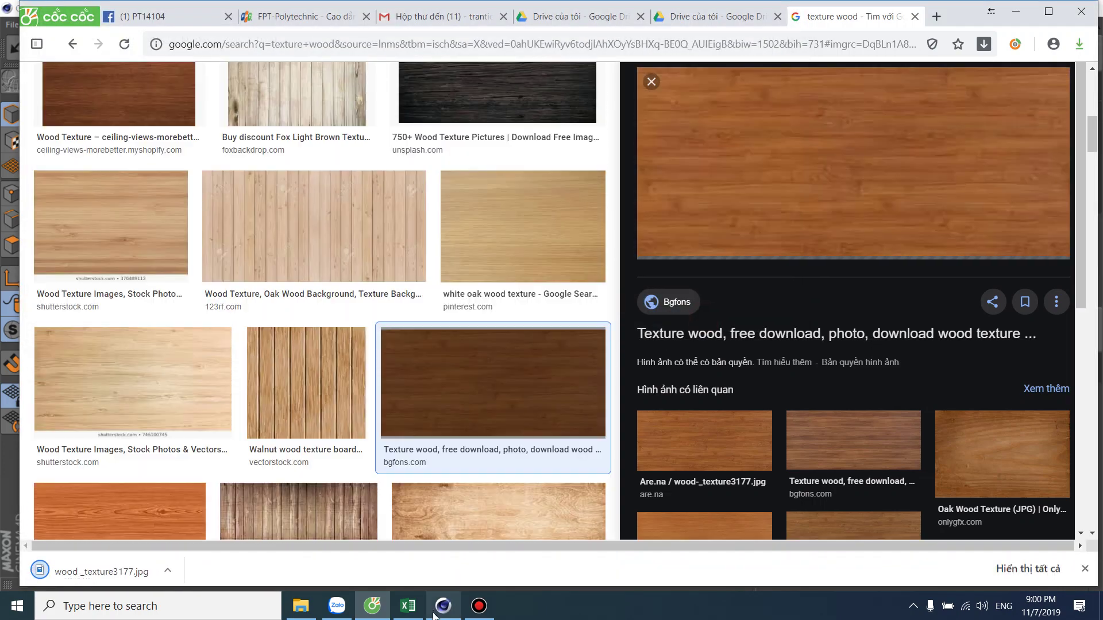
Create a new standard material, Mat, and open it in the material editor
{"action": "left_click", "coordinate": [437, 610]}
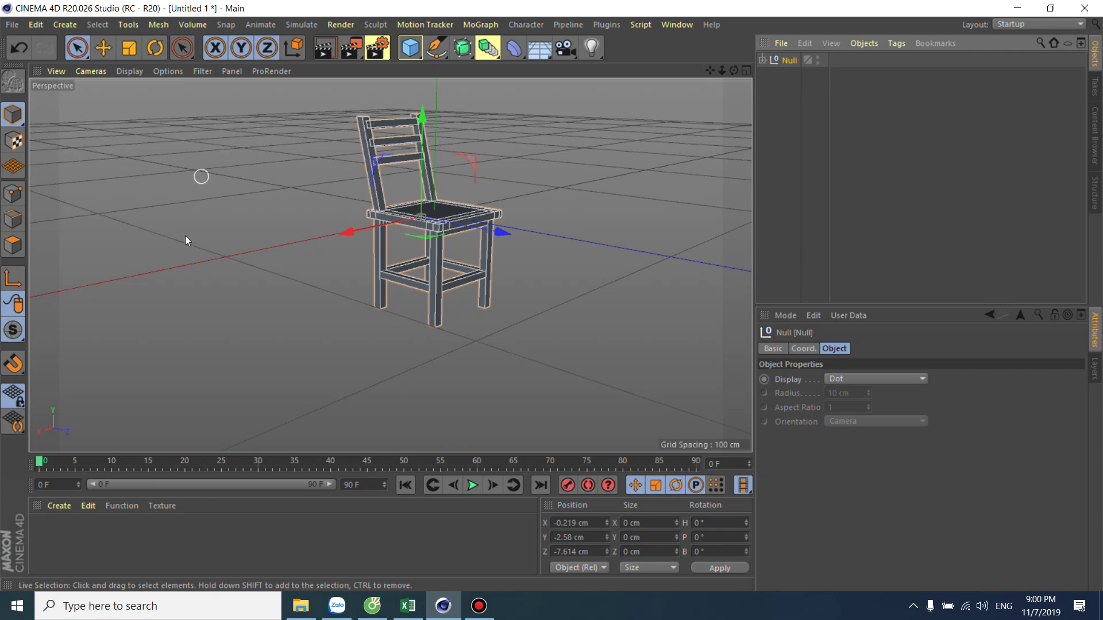
{"action": "left_click", "coordinate": [60, 508]}
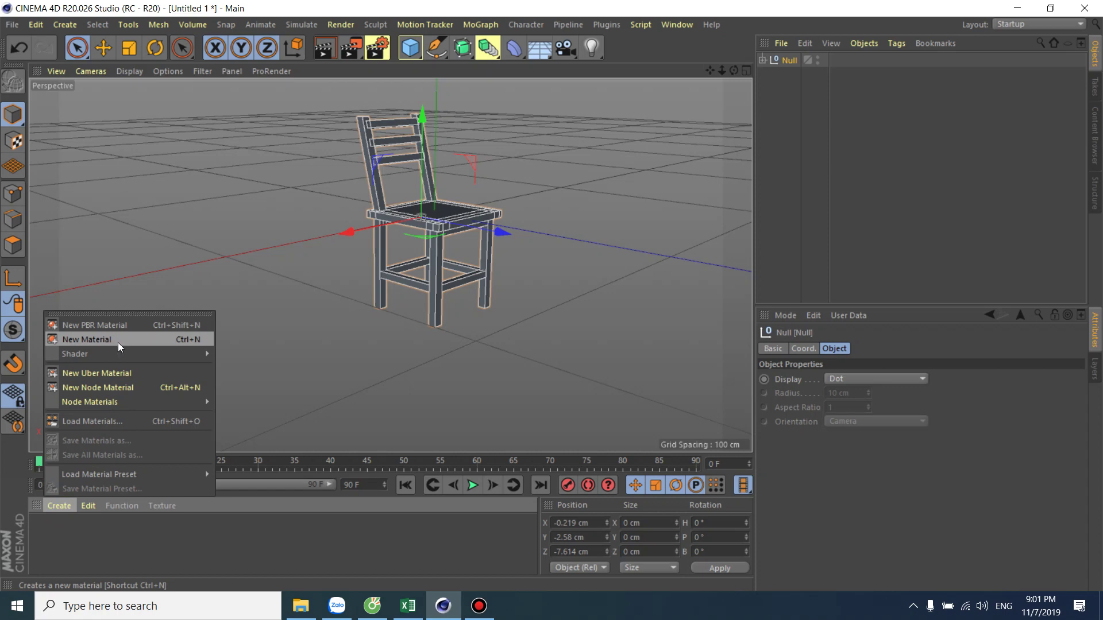
{"action": "left_click", "coordinate": [118, 343]}
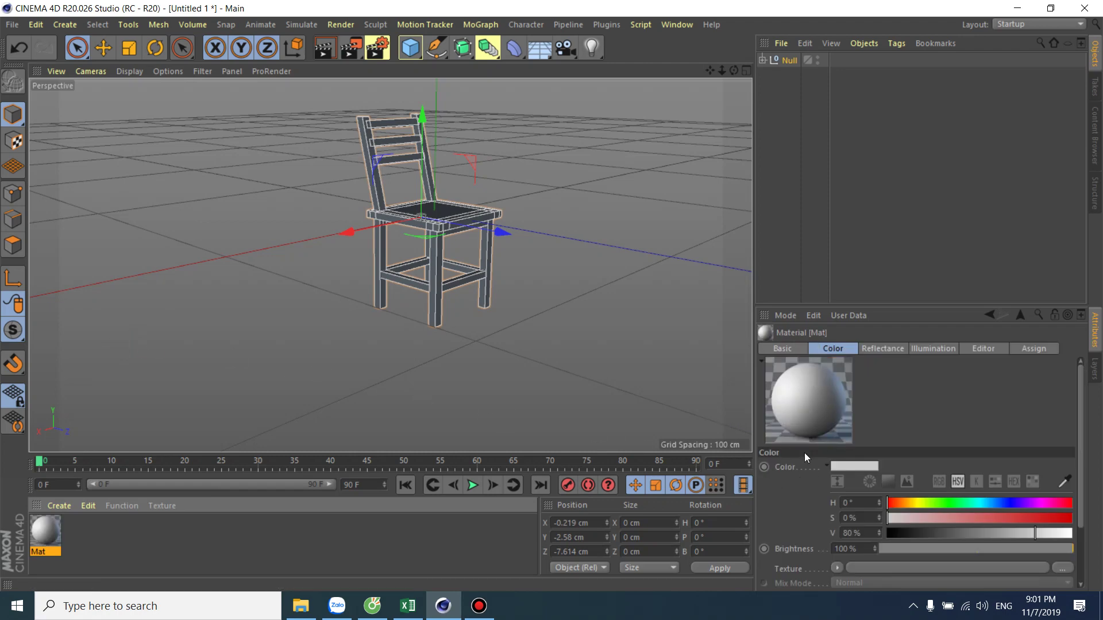
{"action": "double_click", "coordinate": [38, 529]}
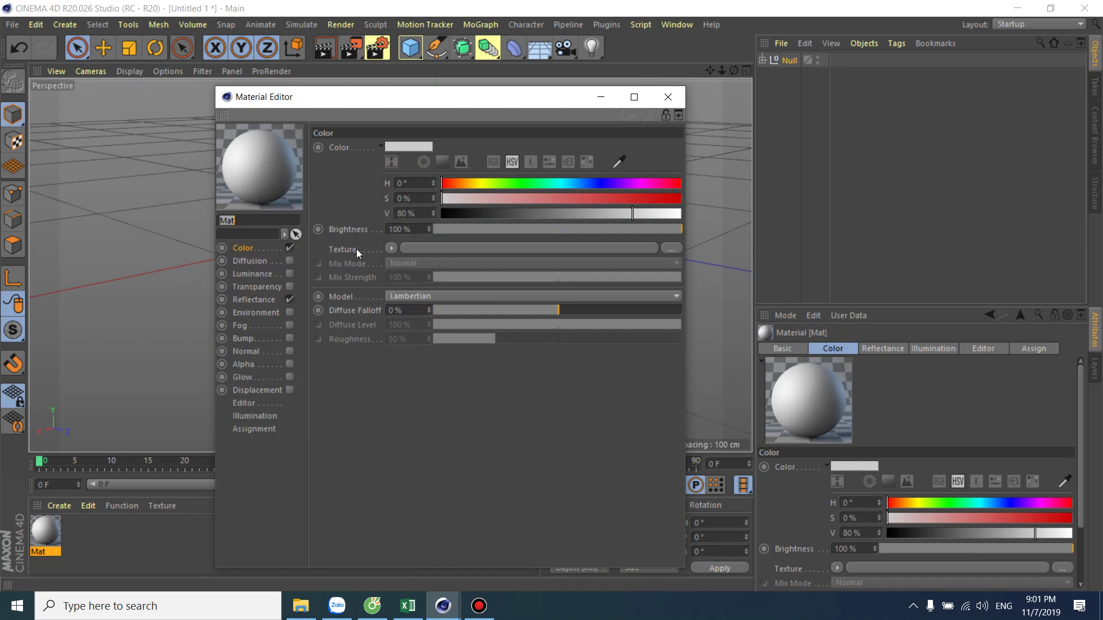
Load wood _texture3177.jpg from Desktop/C4D/LAB 1 as Mat's colour texture, without copying it
{"action": "left_click", "coordinate": [665, 248]}
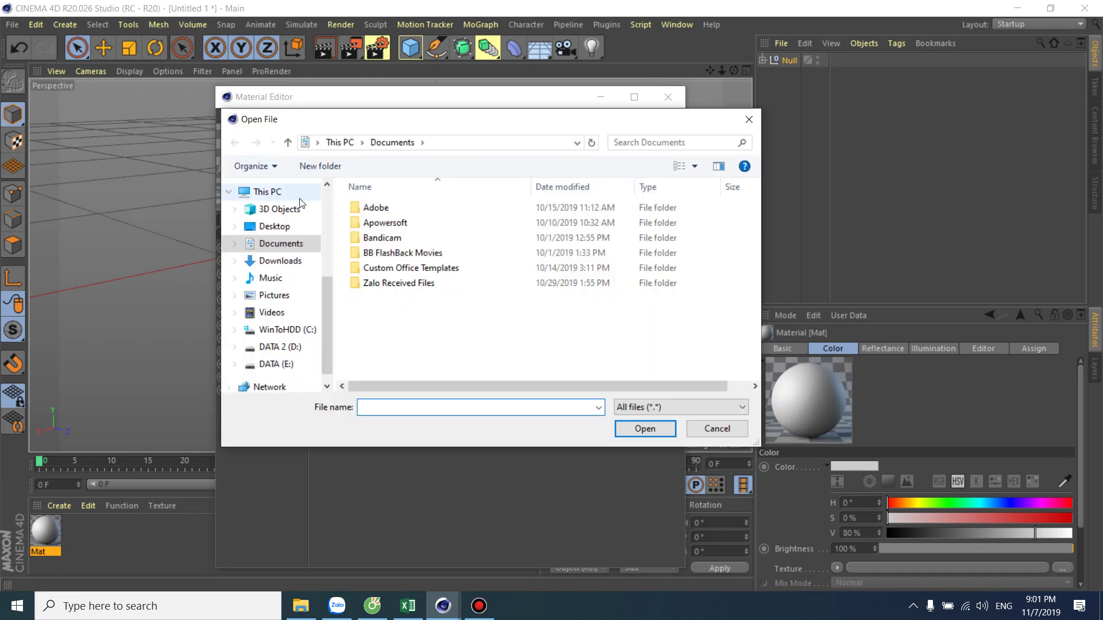
{"action": "left_click", "coordinate": [278, 226]}
{"action": "left_click", "coordinate": [389, 211]}
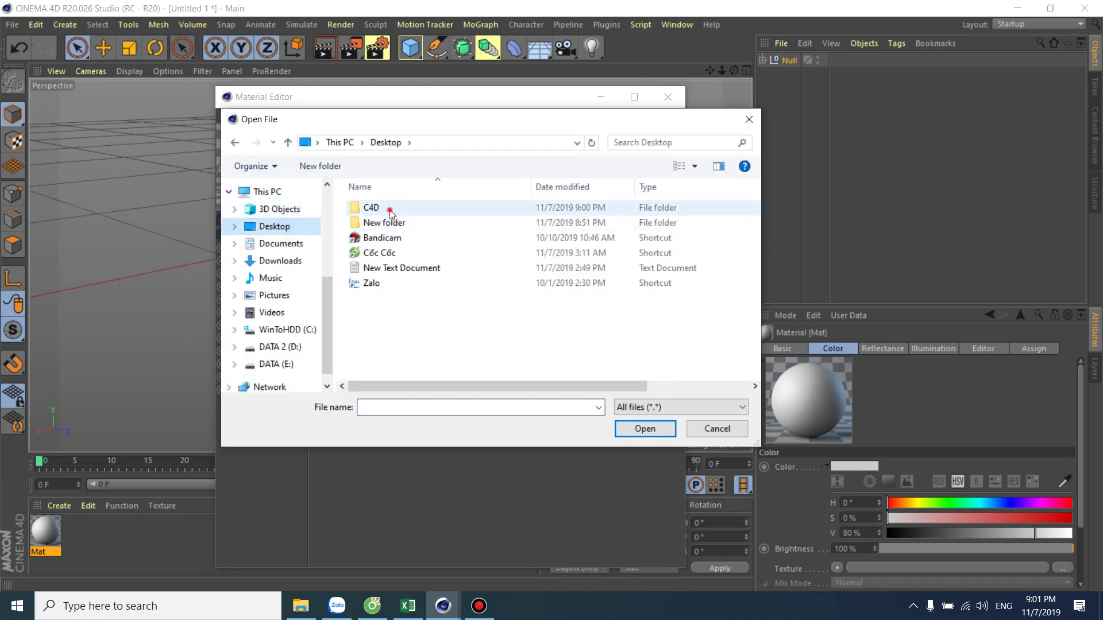
{"action": "double_click", "coordinate": [388, 210]}
{"action": "double_click", "coordinate": [384, 209]}
{"action": "left_click", "coordinate": [385, 236]}
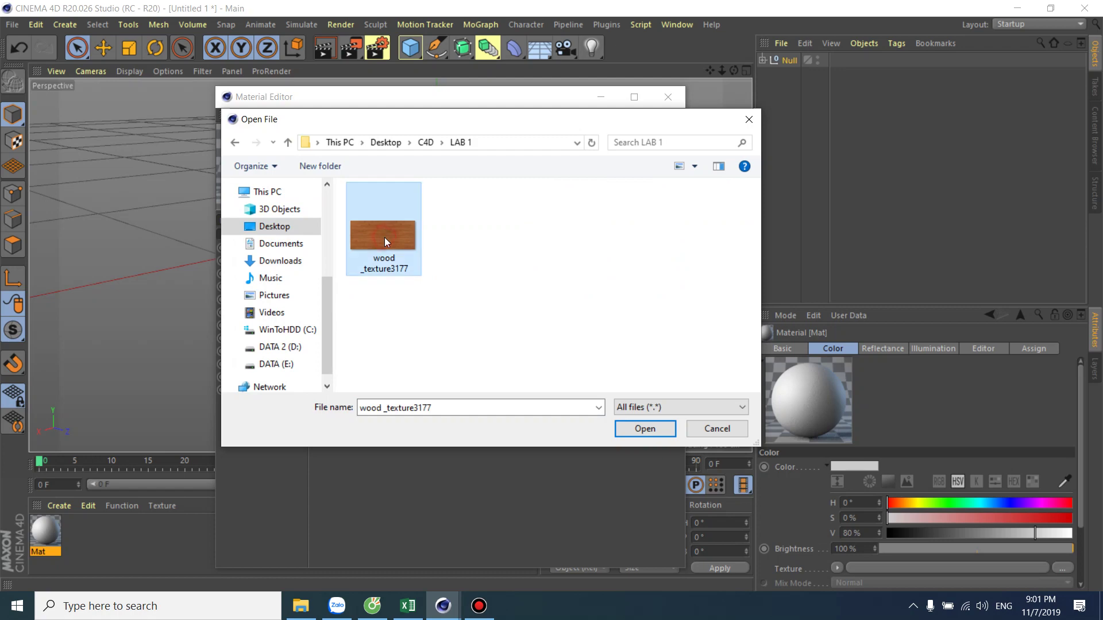
{"action": "double_click", "coordinate": [384, 237]}
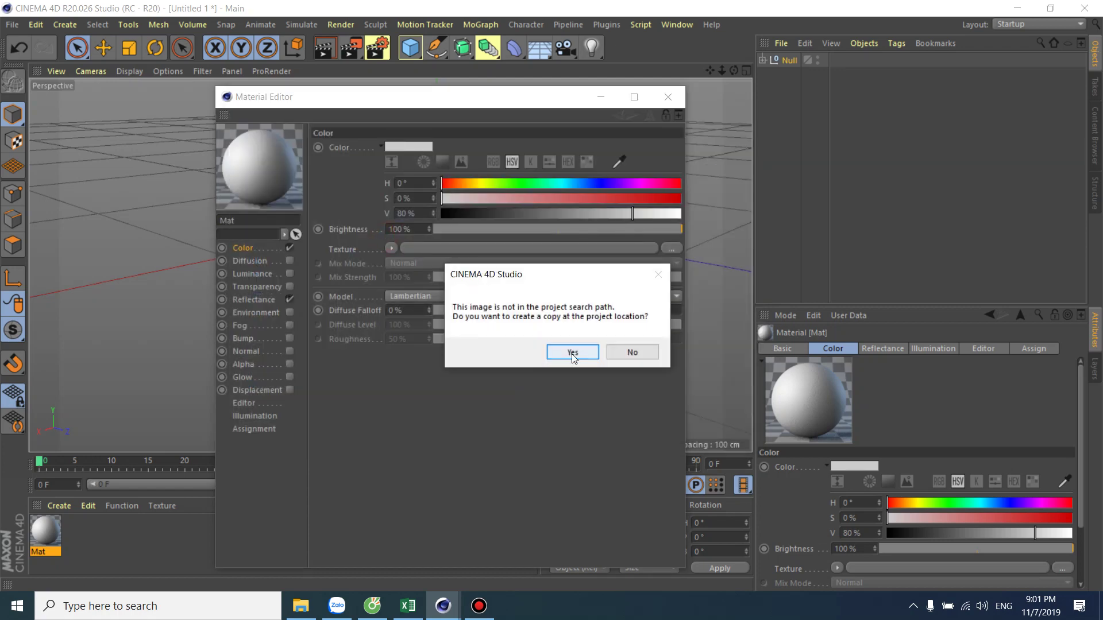
{"action": "left_click", "coordinate": [632, 353]}
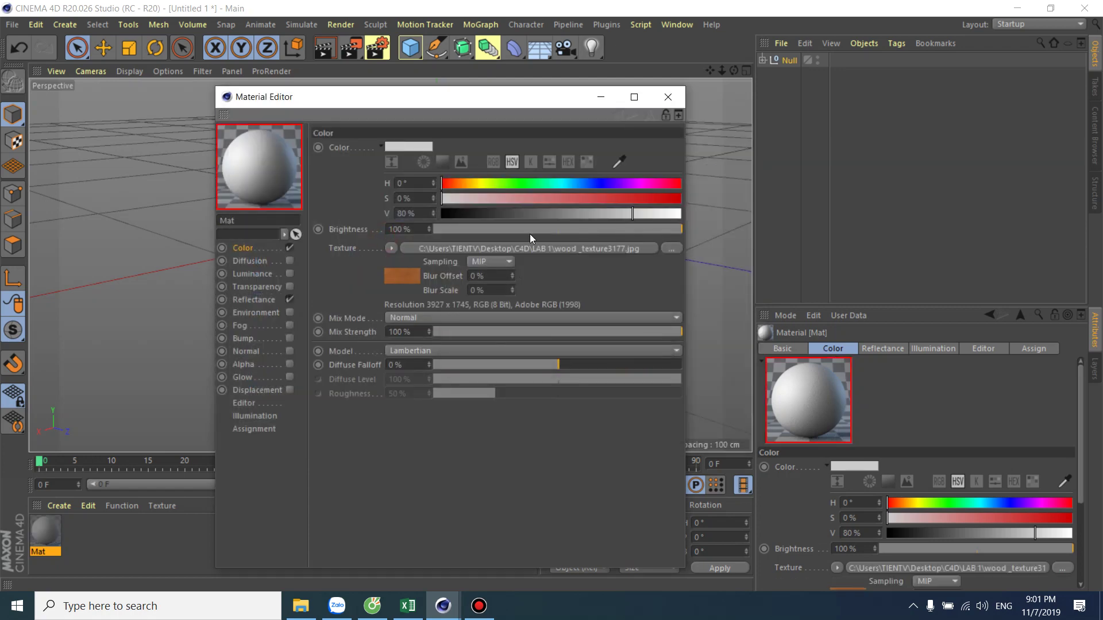
{"action": "left_click", "coordinate": [676, 105]}
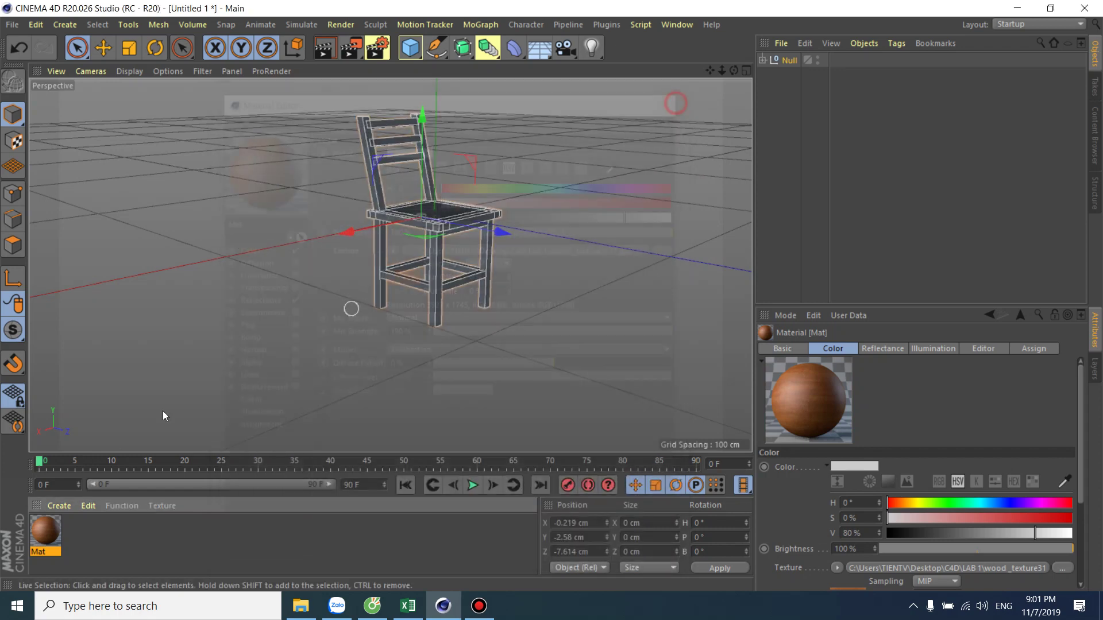
Apply the wood Mat material to the chair
{"action": "right_click", "coordinate": [37, 534]}
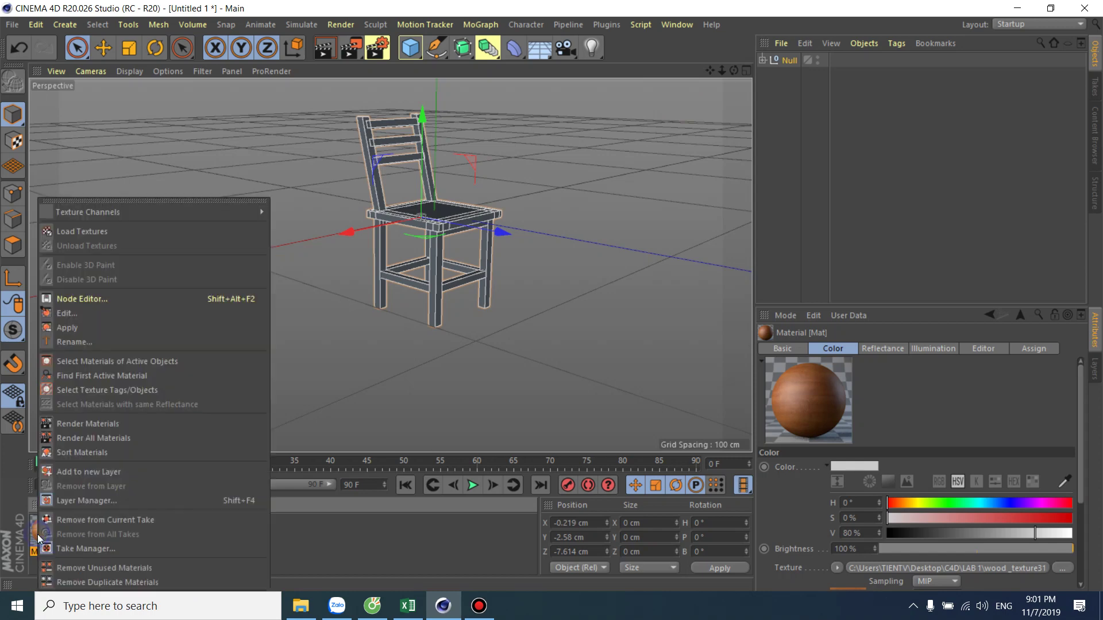
{"action": "left_click", "coordinate": [87, 329]}
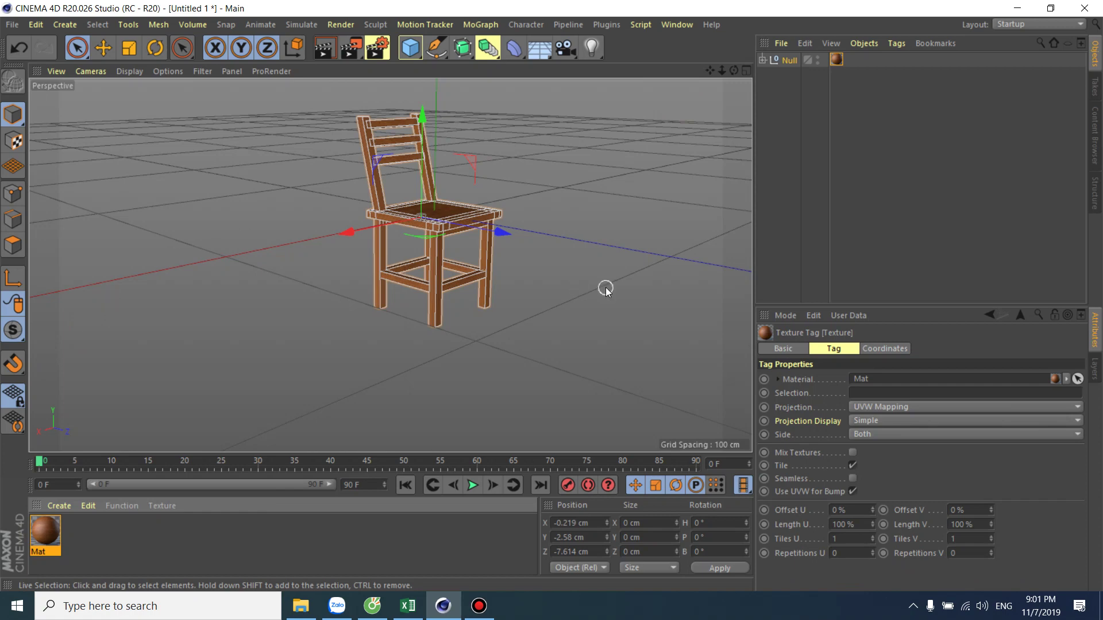
{"action": "scroll", "coordinate": [605, 289], "scroll_direction": "up", "scroll_amount": 3}
{"action": "scroll", "coordinate": [606, 289], "scroll_direction": "down", "scroll_amount": 1}
{"action": "scroll", "coordinate": [591, 276], "scroll_direction": "down", "scroll_amount": 1}
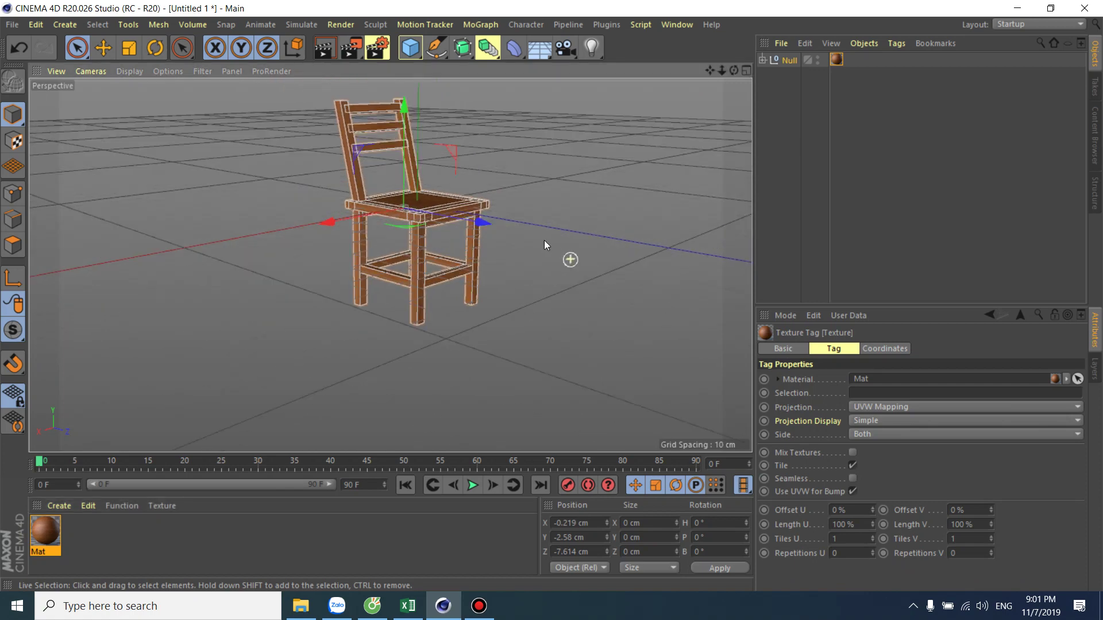
With the Move tool active and the chair deselected, maximize the Right side viewport
{"action": "left_click", "coordinate": [103, 52]}
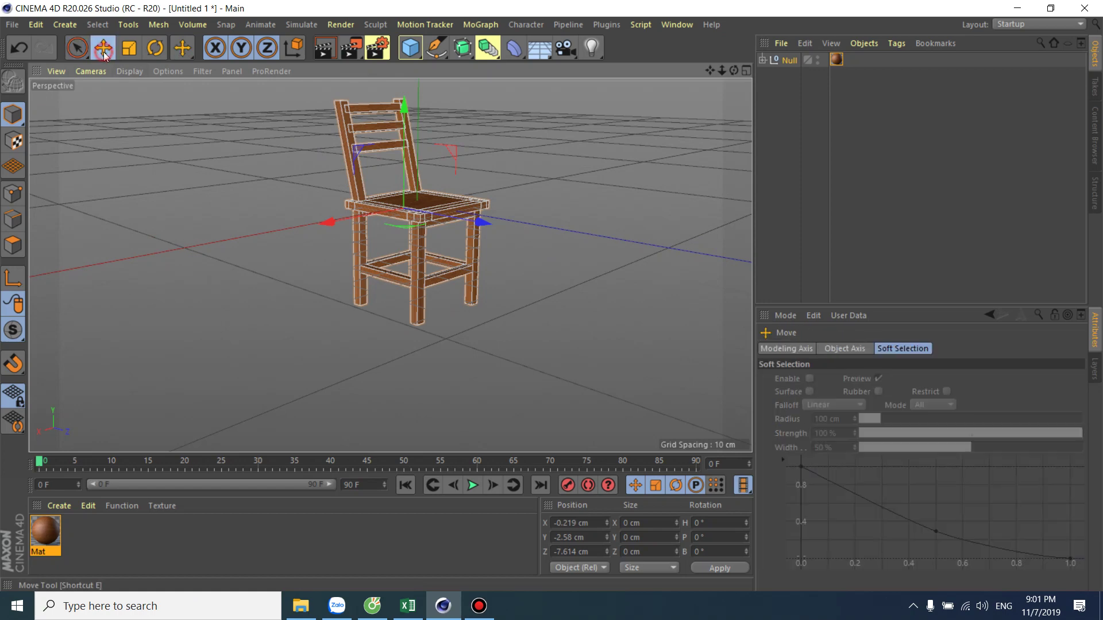
{"action": "left_click", "coordinate": [233, 160]}
{"action": "middle_click", "coordinate": [383, 374]}
{"action": "middle_click", "coordinate": [207, 325]}
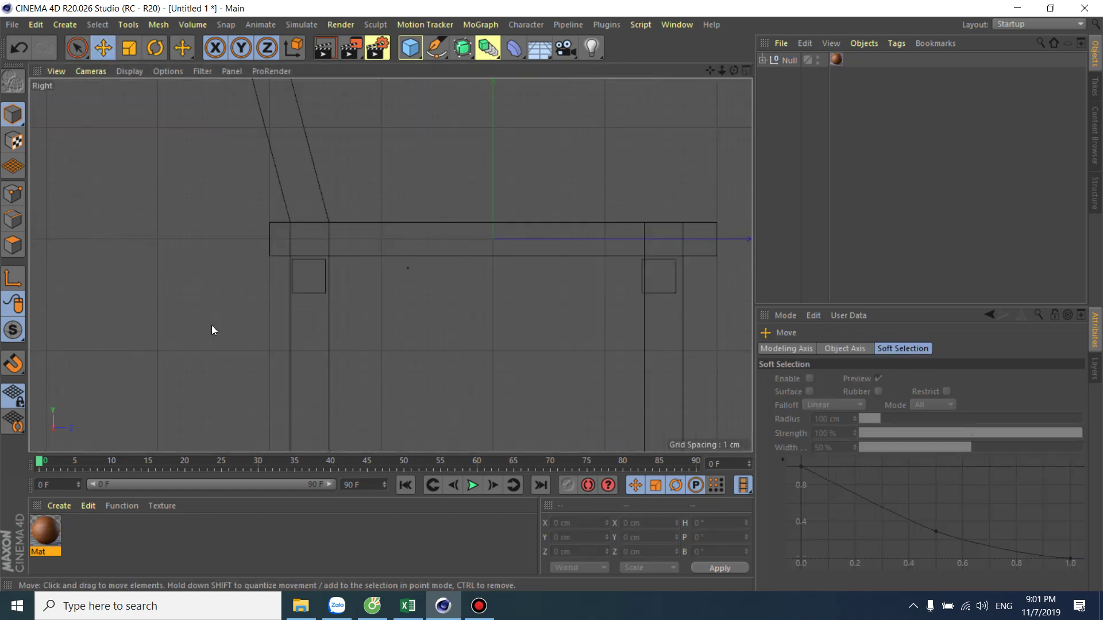
{"action": "scroll", "coordinate": [316, 296], "scroll_direction": "down", "scroll_amount": 3}
{"action": "scroll", "coordinate": [316, 297], "scroll_direction": "down", "scroll_amount": 2}
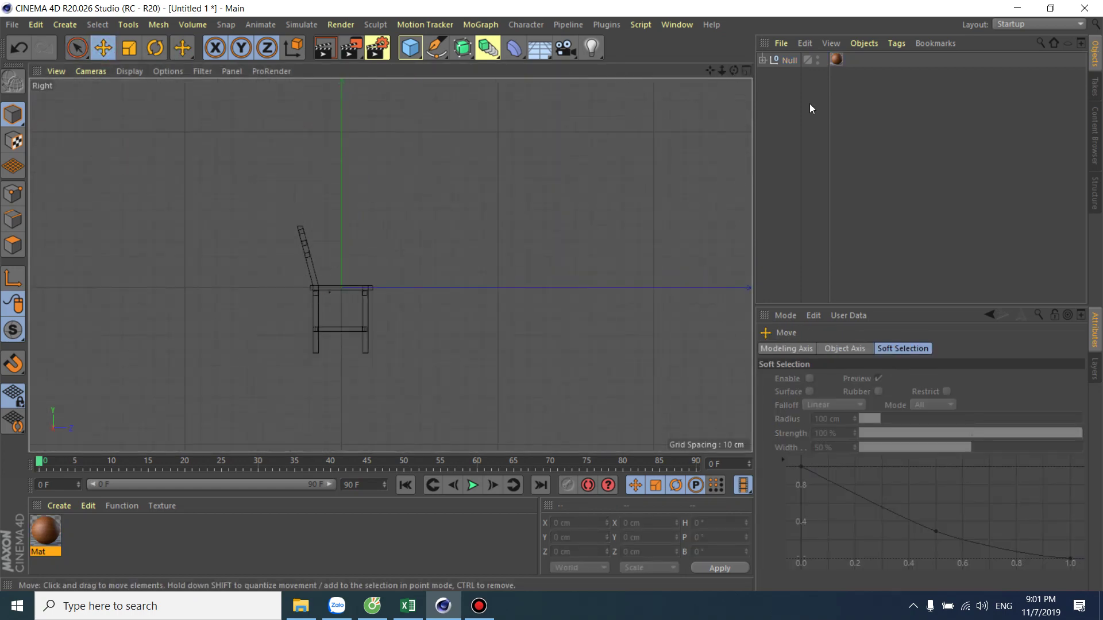
Raise the chair's null to Y 40.134 cm so its legs touch the grid, then maximize Perspective
{"action": "left_click", "coordinate": [788, 60]}
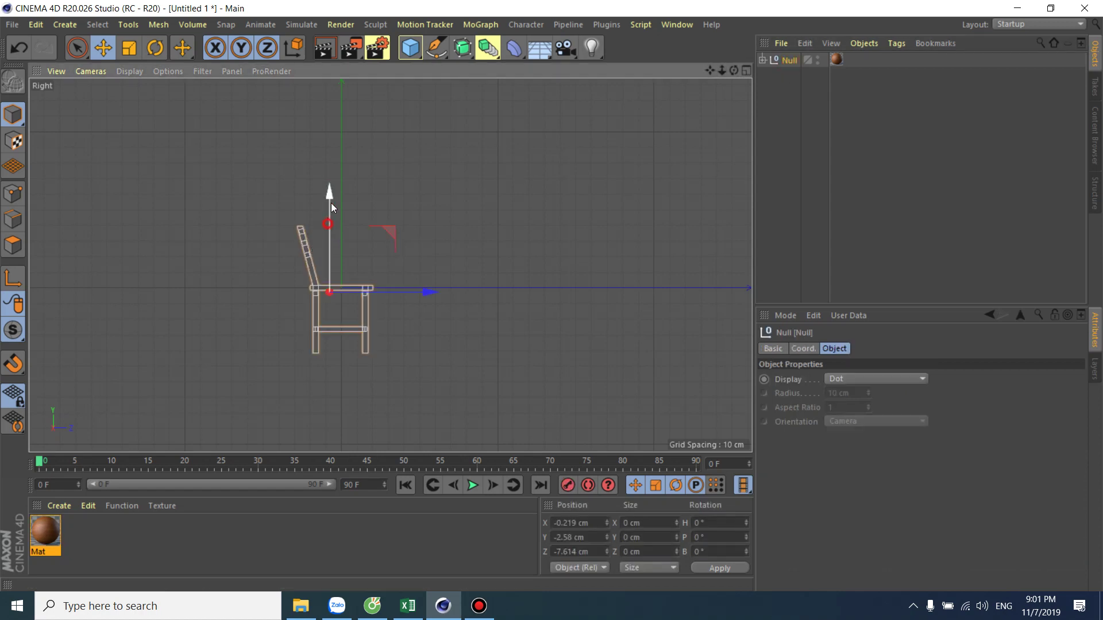
{"action": "left_click_drag", "start_coordinate": [331, 207], "coordinate": [329, 144]}
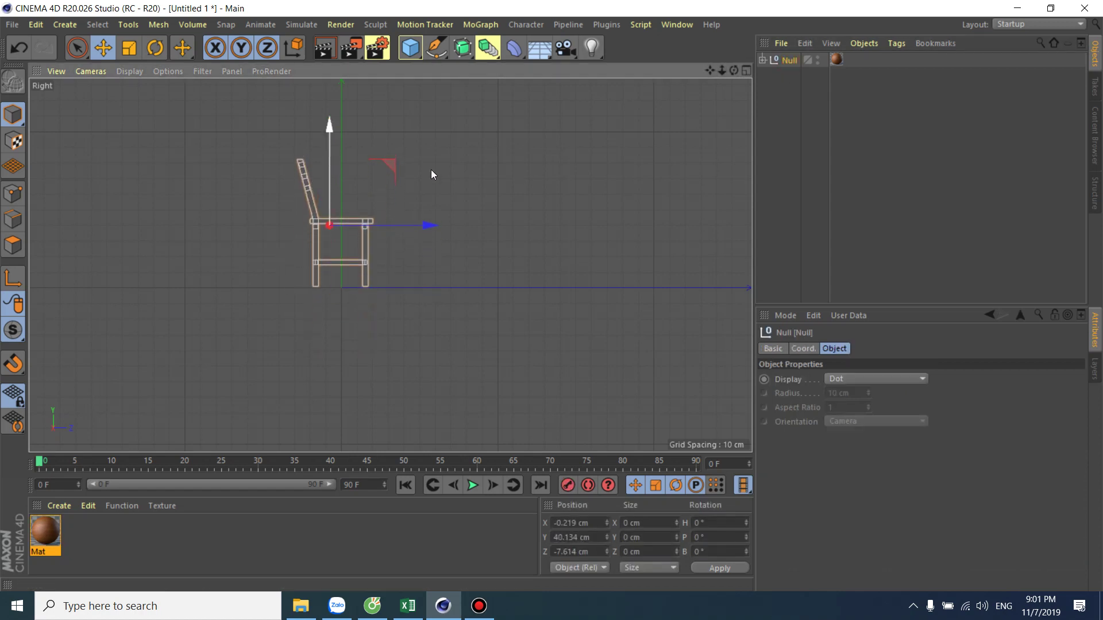
{"action": "left_click", "coordinate": [445, 205]}
{"action": "middle_click", "coordinate": [443, 205]}
{"action": "middle_click", "coordinate": [319, 198]}
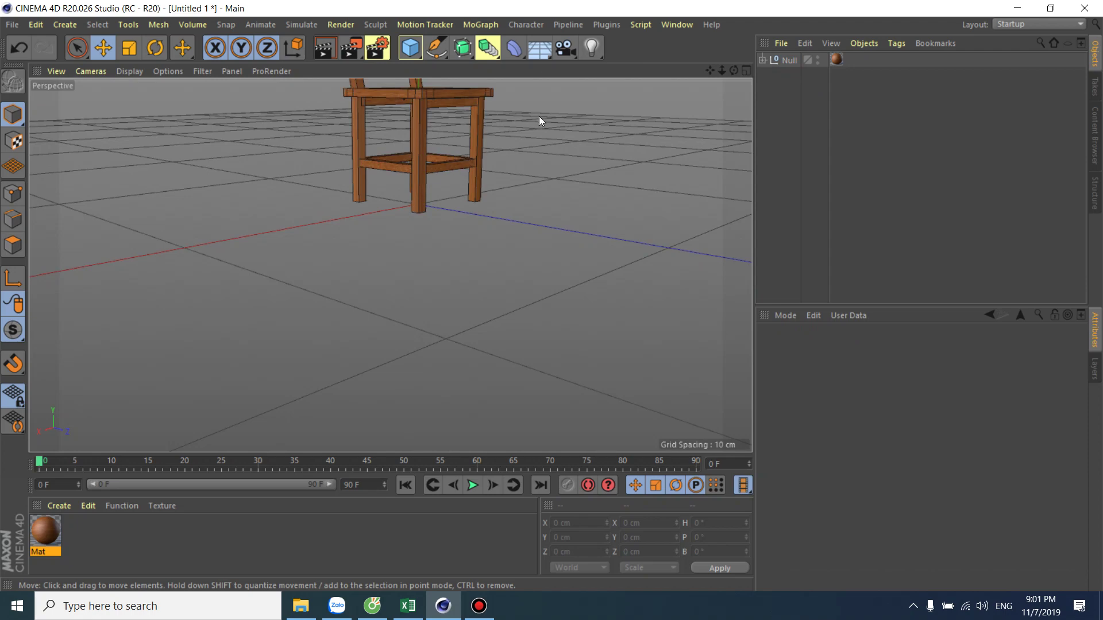
Add a Floor object under the chair
{"action": "left_click", "coordinate": [543, 50]}
{"action": "left_click_drag", "start_coordinate": [480, 226], "coordinate": [442, 255], "text": "alt"}
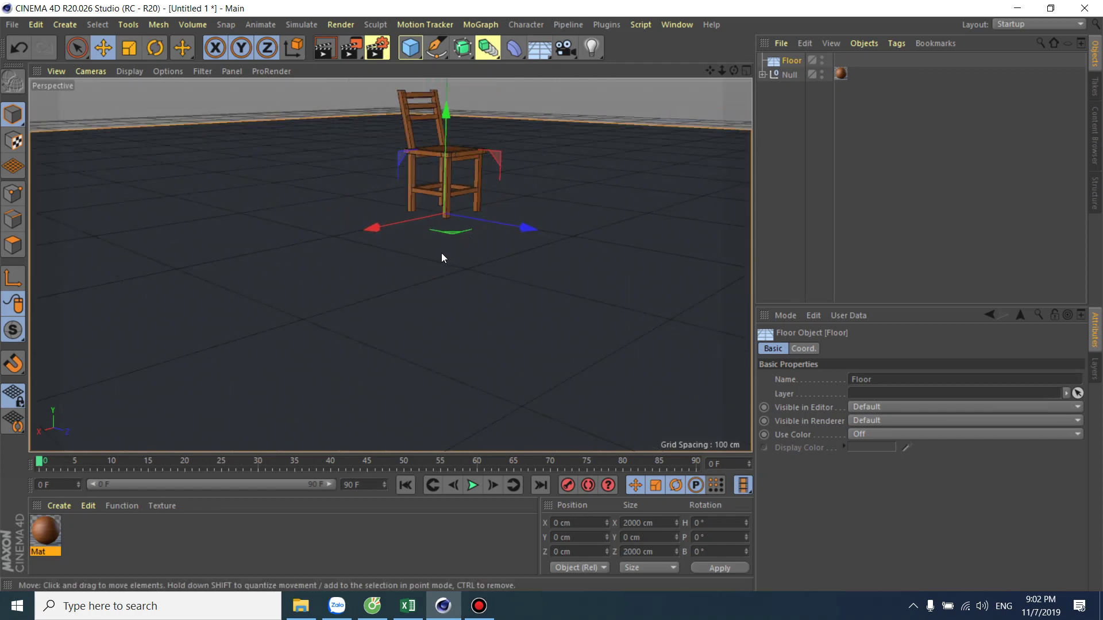
{"action": "left_click_drag", "start_coordinate": [360, 310], "coordinate": [379, 299], "text": "alt"}
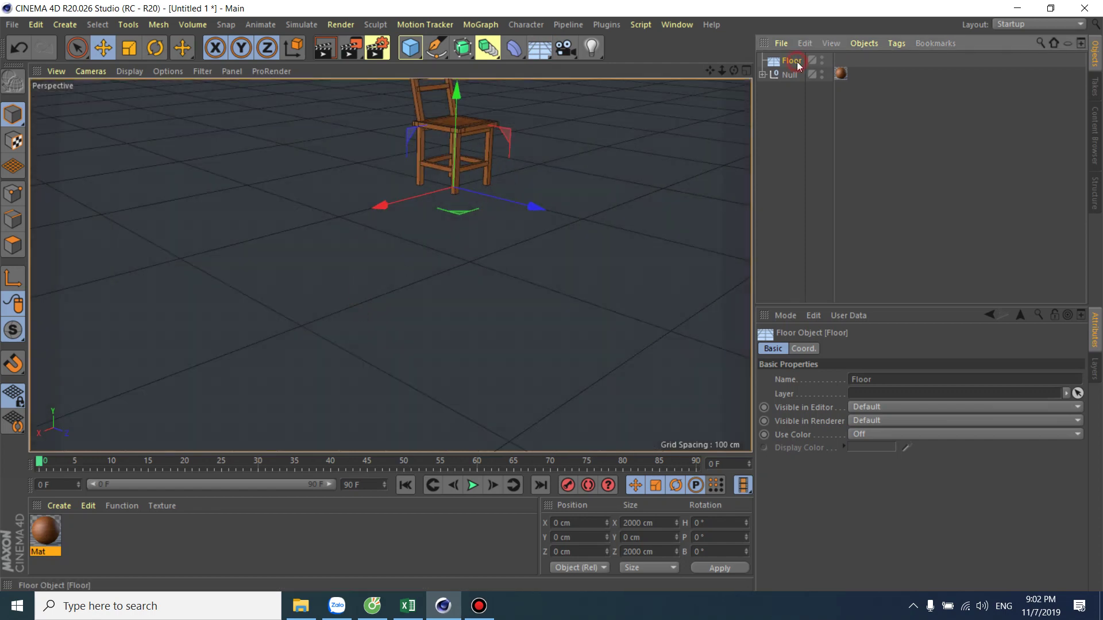
Rename the chair's null group to G1
{"action": "left_click", "coordinate": [790, 75]}
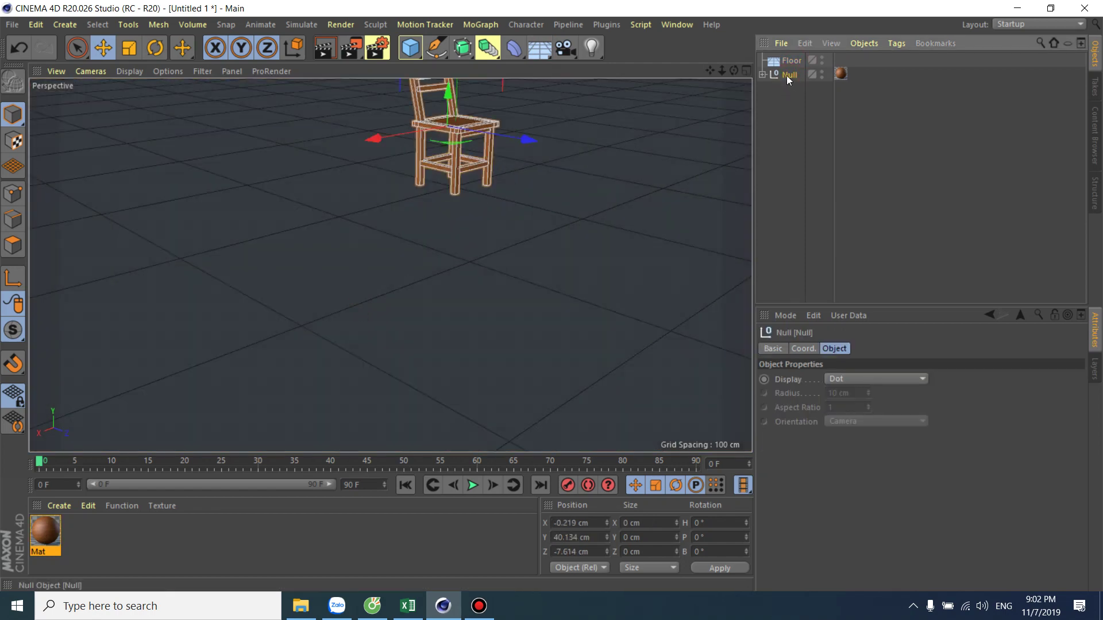
{"action": "double_click", "coordinate": [788, 75]}
{"action": "type", "text": "G1"}
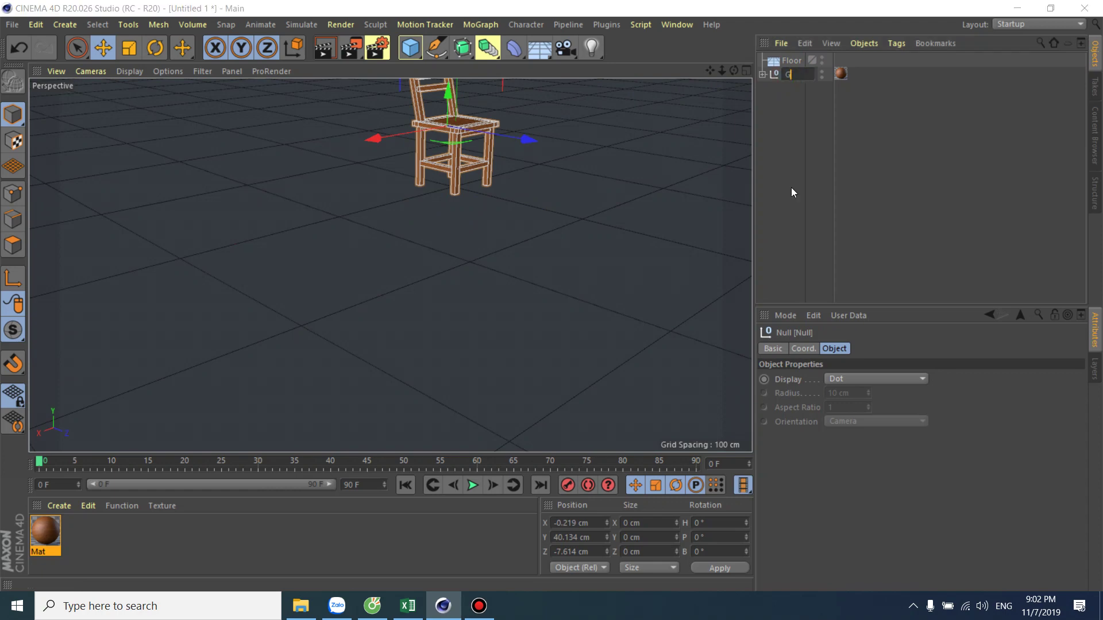
{"action": "key", "text": "Return"}
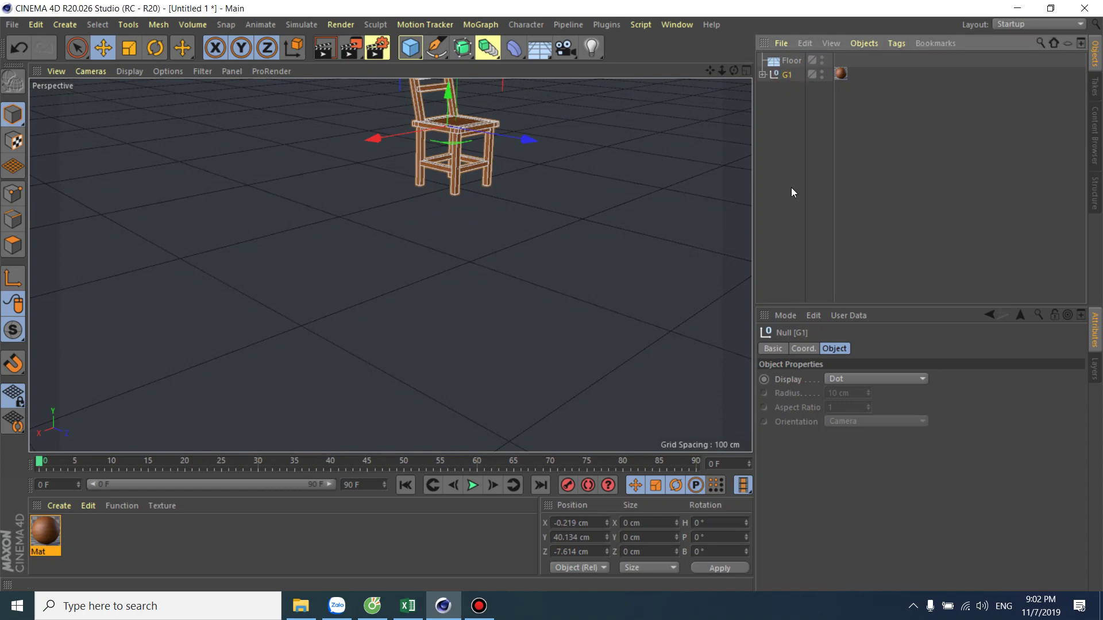
Duplicate G1 into G1.1, then both into G1.2 and G1.3, sliding copies along X
{"action": "left_click_drag", "start_coordinate": [787, 75], "coordinate": [787, 91], "text": "ctrl"}
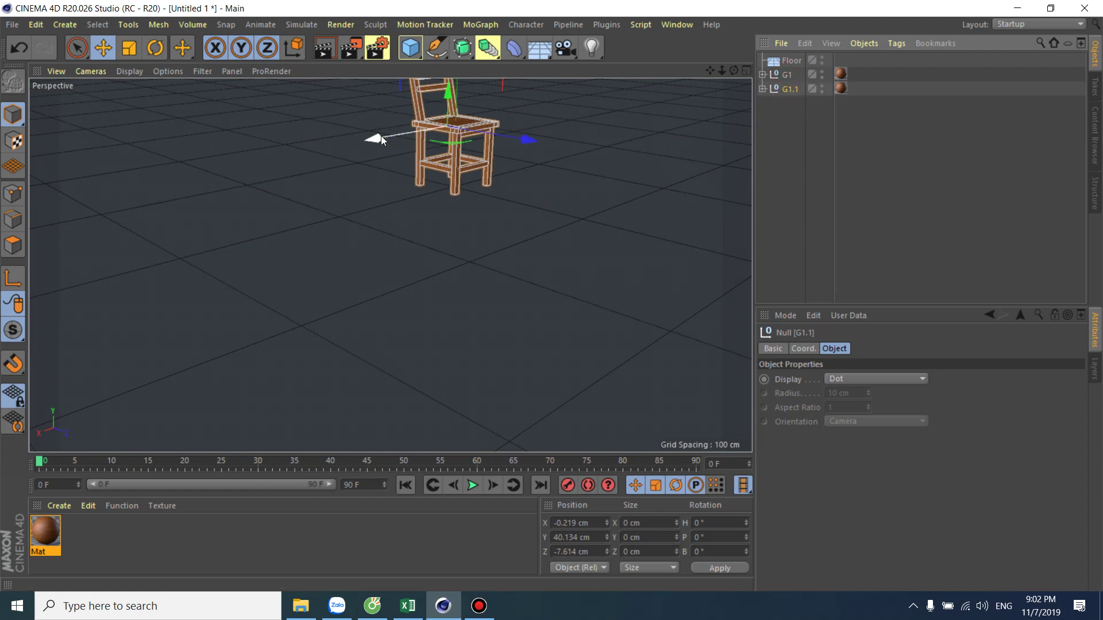
{"action": "left_click_drag", "start_coordinate": [376, 138], "coordinate": [297, 162]}
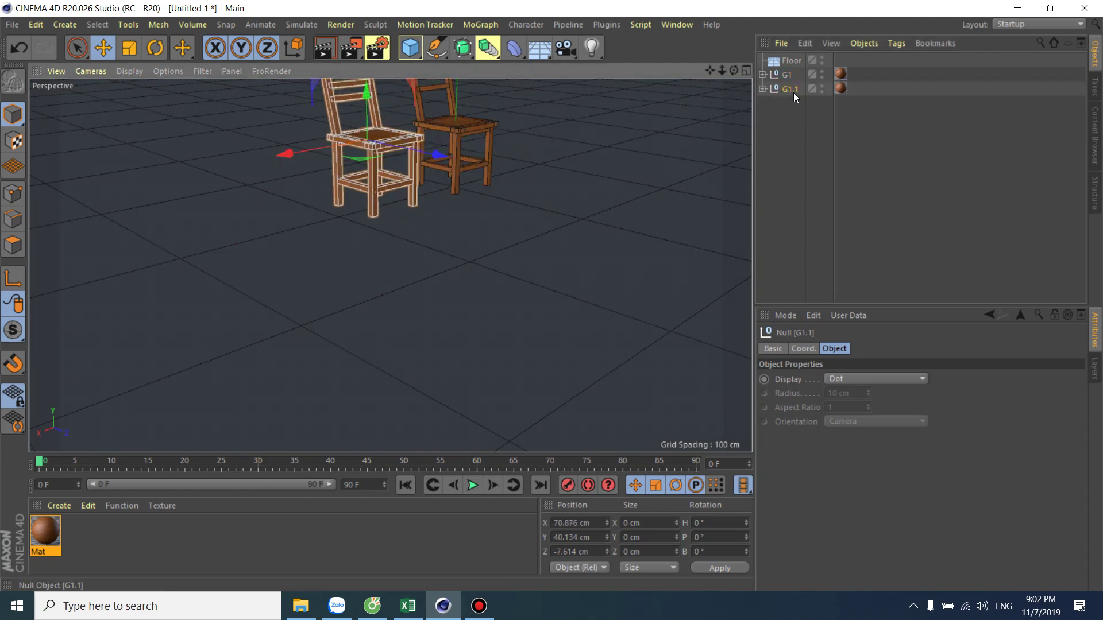
{"action": "left_click", "coordinate": [787, 75]}
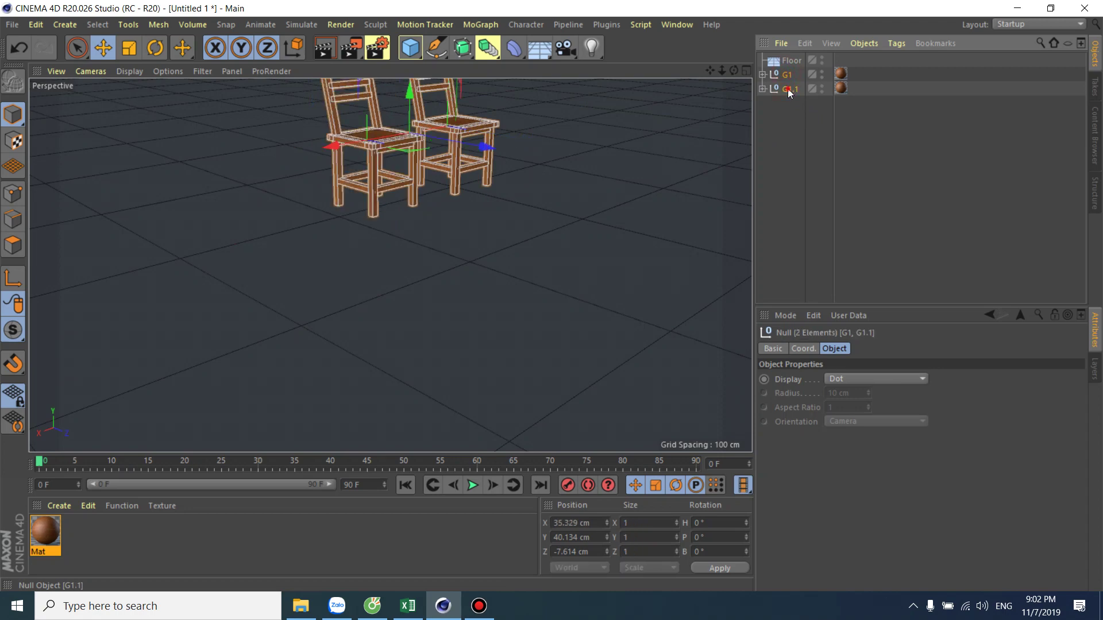
{"action": "left_click_drag", "start_coordinate": [787, 89], "coordinate": [788, 108], "text": "ctrl"}
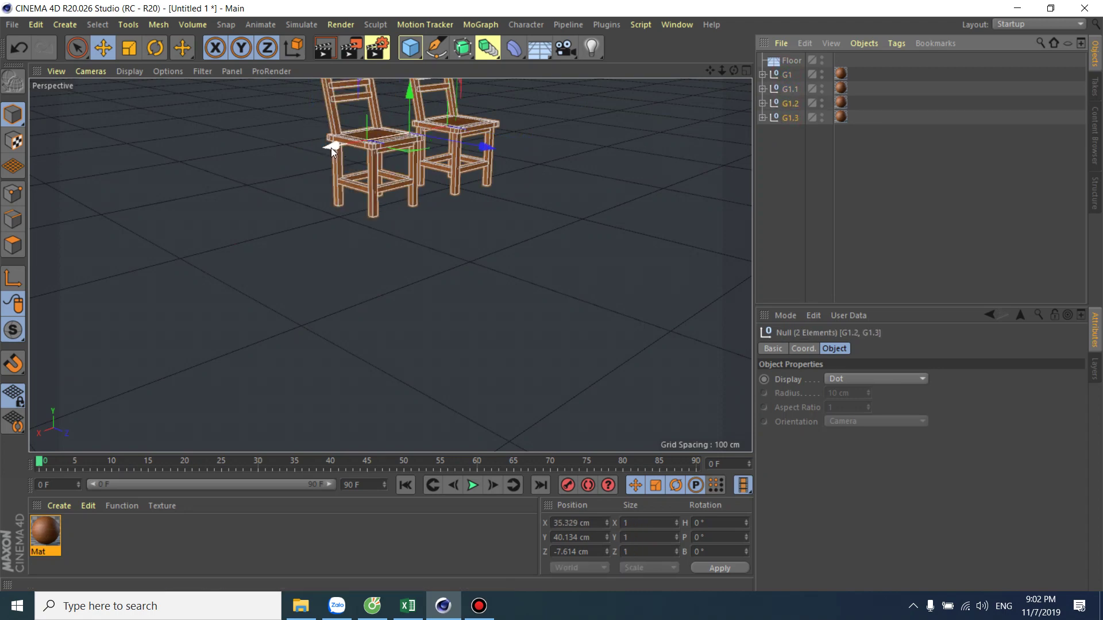
{"action": "left_click_drag", "start_coordinate": [331, 147], "coordinate": [118, 204]}
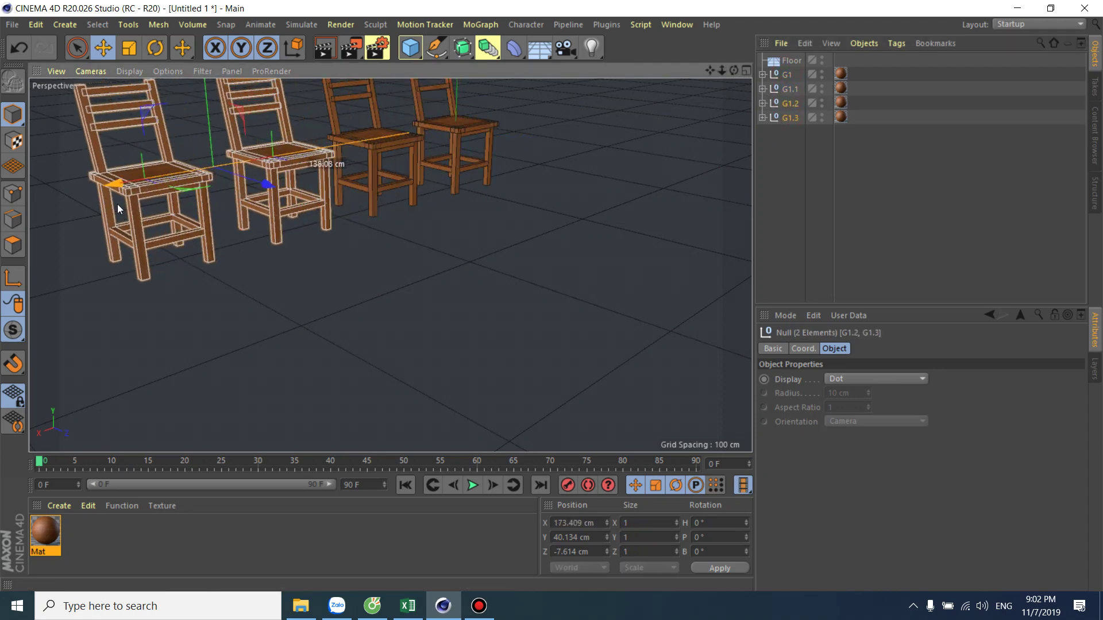
Orbit and zoom the view for a closer look at the four chairs
{"action": "mouse_move", "coordinate": [446, 280]}
{"action": "left_mouse_down", "text": "alt"}
{"action": "mouse_move", "coordinate": [499, 357]}
{"action": "mouse_move", "coordinate": [546, 363]}
{"action": "mouse_move", "coordinate": [484, 363]}
{"action": "mouse_move", "coordinate": [457, 336]}
{"action": "mouse_move", "coordinate": [408, 332]}
{"action": "mouse_move", "coordinate": [477, 314]}
{"action": "left_mouse_up", "text": "alt"}
{"action": "right_click_drag", "start_coordinate": [477, 315], "coordinate": [594, 188], "text": "alt"}
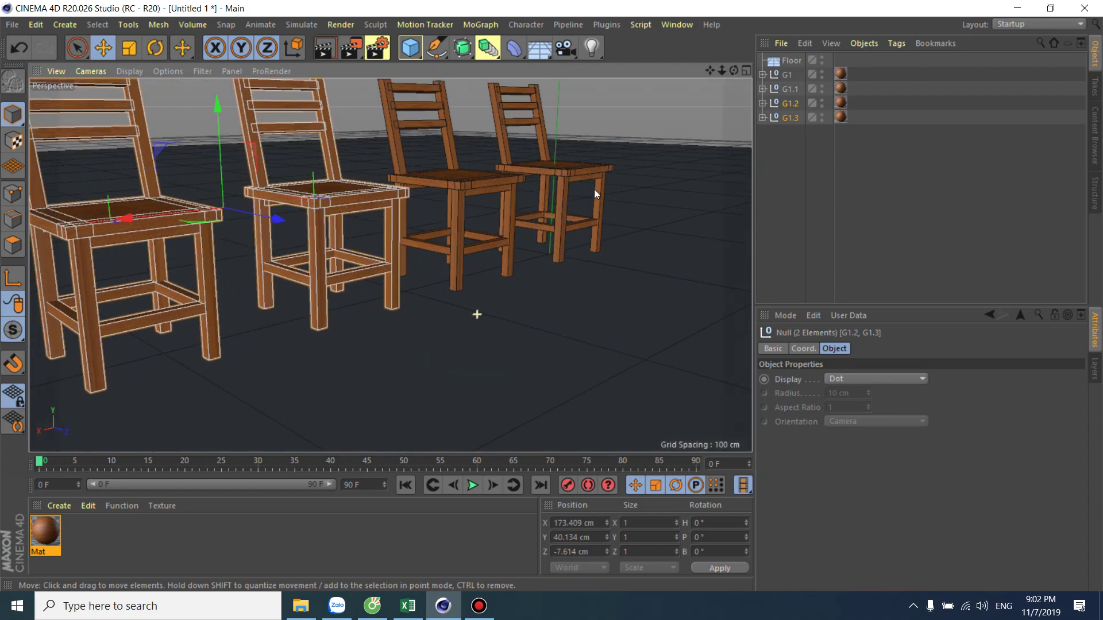
{"action": "left_click", "coordinate": [638, 115]}
{"action": "left_click_drag", "start_coordinate": [494, 322], "coordinate": [491, 335], "text": "alt"}
{"action": "scroll", "coordinate": [497, 329], "scroll_direction": "down", "scroll_amount": 3}
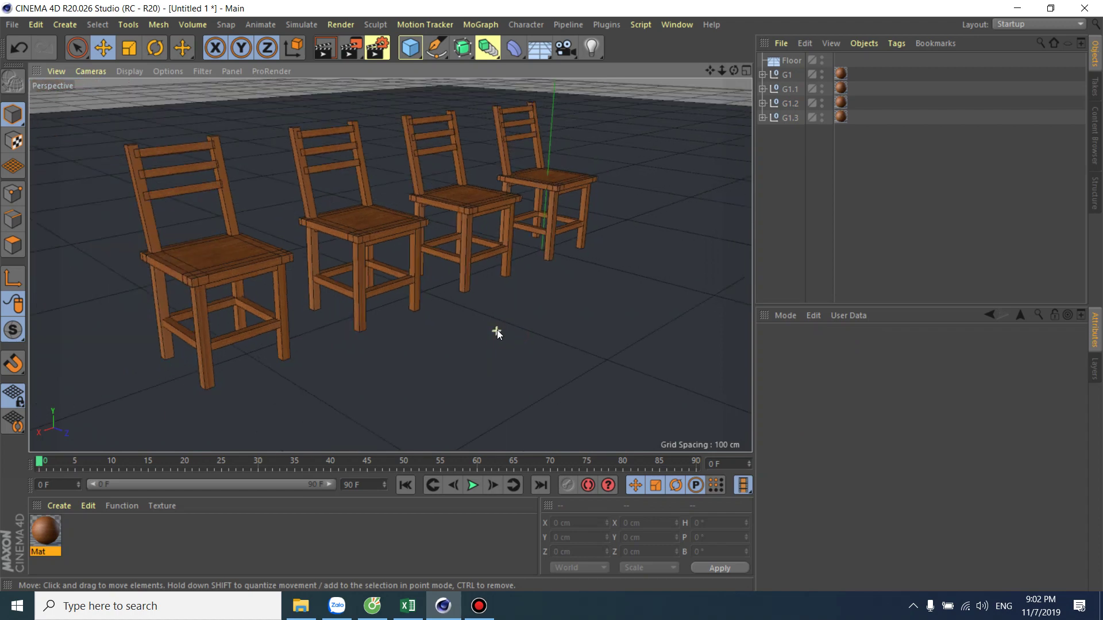
Test-render the row of four chairs in the Render View, then return to the editor
{"action": "left_click", "coordinate": [323, 47]}
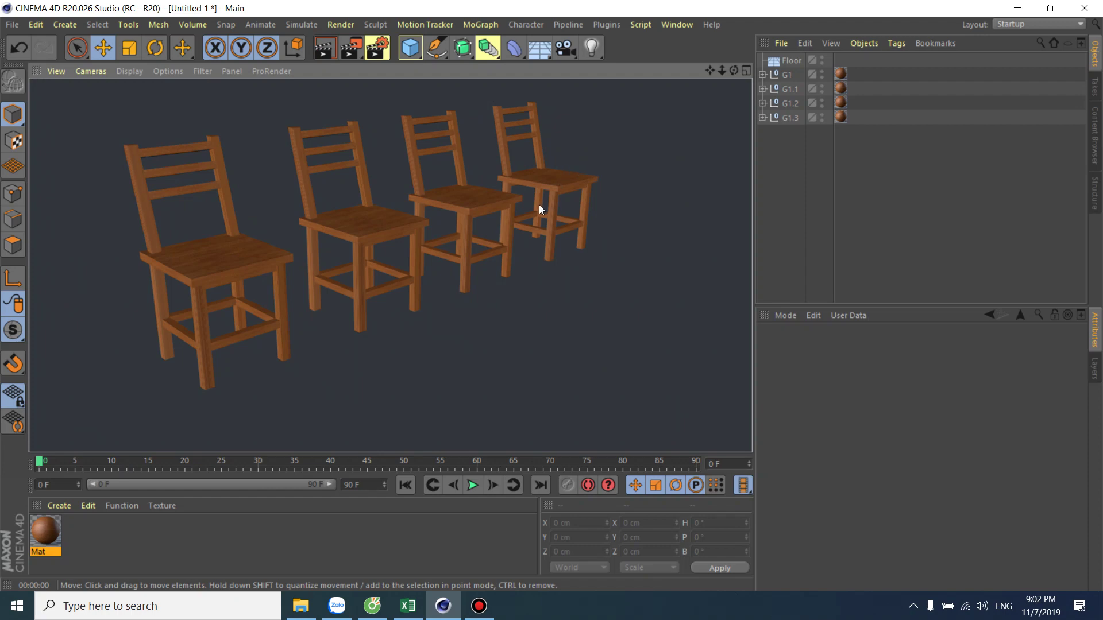
{"action": "left_click", "coordinate": [526, 237]}
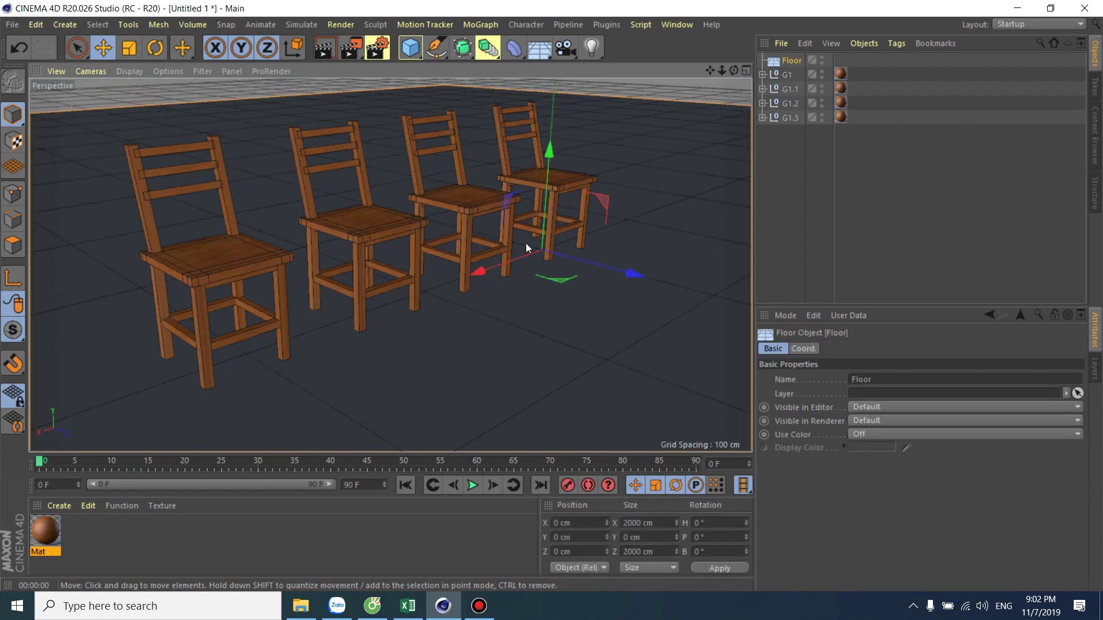
{"action": "mouse_move", "coordinate": [480, 291]}
{"action": "left_mouse_down", "text": "alt"}
{"action": "mouse_move", "coordinate": [498, 259]}
{"action": "mouse_move", "coordinate": [529, 257]}
{"action": "mouse_move", "coordinate": [512, 264]}
{"action": "left_mouse_up", "text": "alt"}
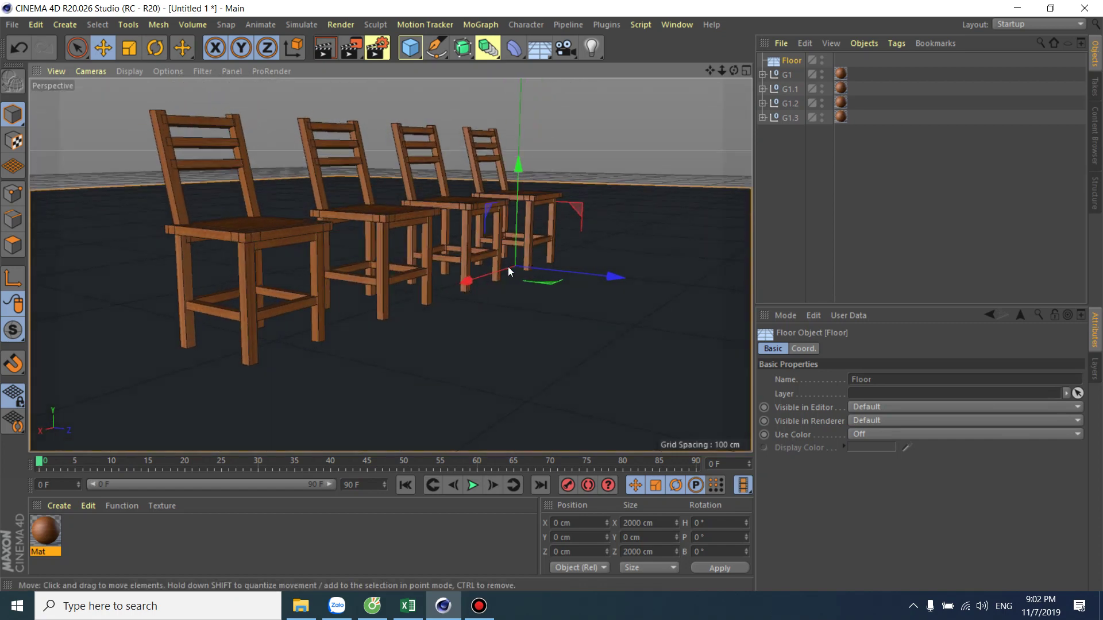
Inspect the chairs from several angles, then bring up the Bandicam recorder window
{"action": "scroll", "coordinate": [508, 267], "scroll_direction": "up", "scroll_amount": 1}
{"action": "scroll", "coordinate": [456, 271], "scroll_direction": "up", "scroll_amount": 2}
{"action": "scroll", "coordinate": [420, 303], "scroll_direction": "up", "scroll_amount": 2}
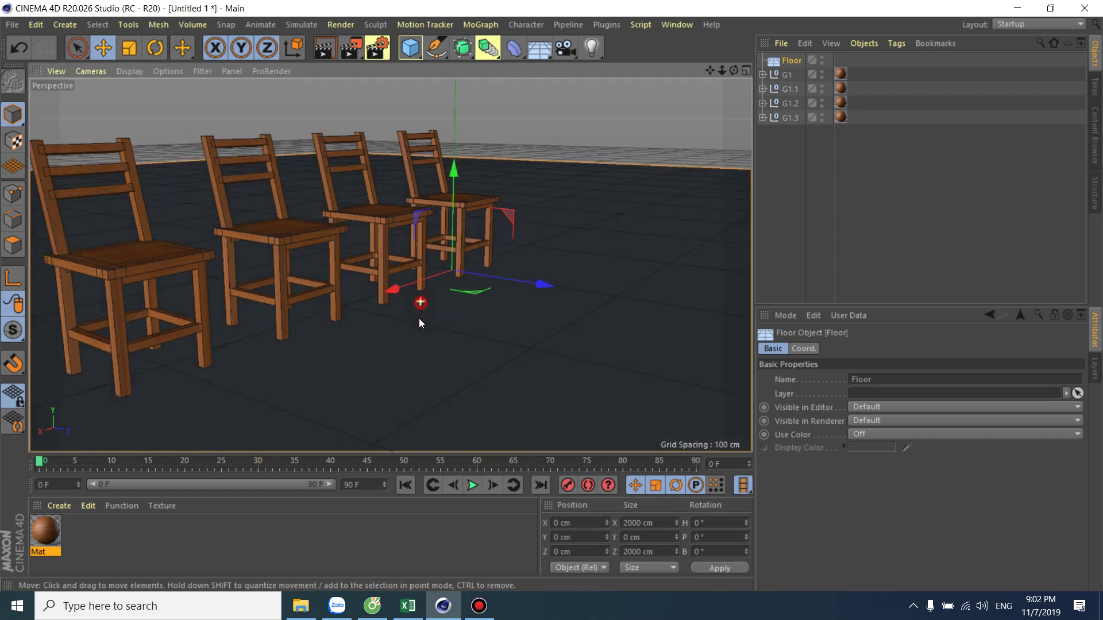
{"action": "mouse_move", "coordinate": [419, 318]}
{"action": "left_mouse_down", "text": "alt"}
{"action": "mouse_move", "coordinate": [487, 298]}
{"action": "mouse_move", "coordinate": [494, 271]}
{"action": "mouse_move", "coordinate": [470, 308]}
{"action": "mouse_move", "coordinate": [439, 297]}
{"action": "mouse_move", "coordinate": [468, 295]}
{"action": "mouse_move", "coordinate": [467, 305]}
{"action": "left_mouse_up", "text": "alt"}
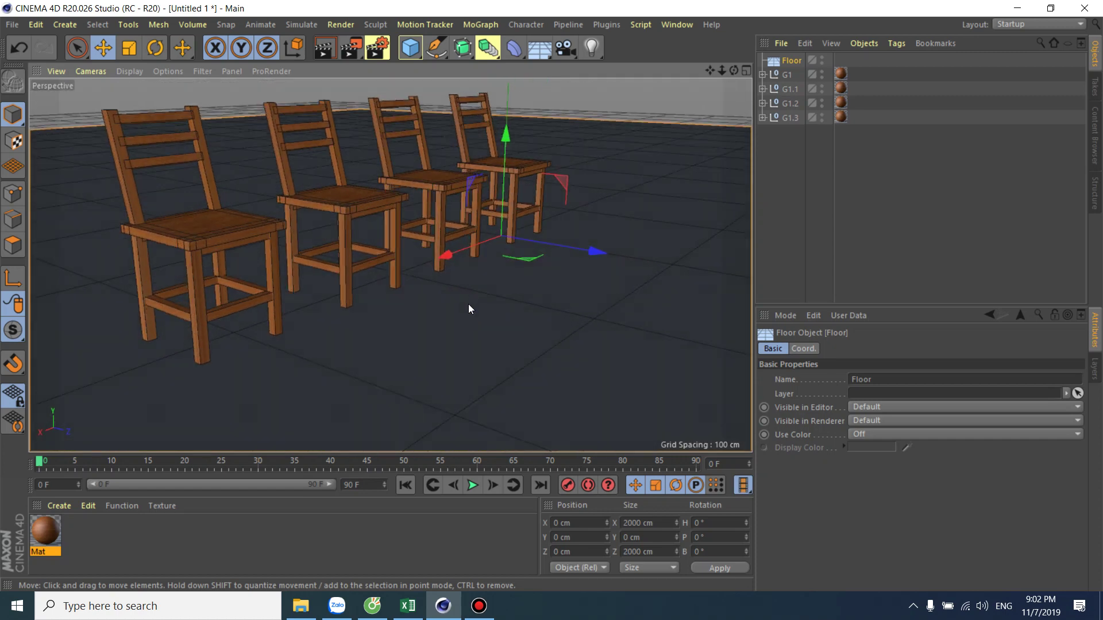
{"action": "left_click", "coordinate": [633, 105]}
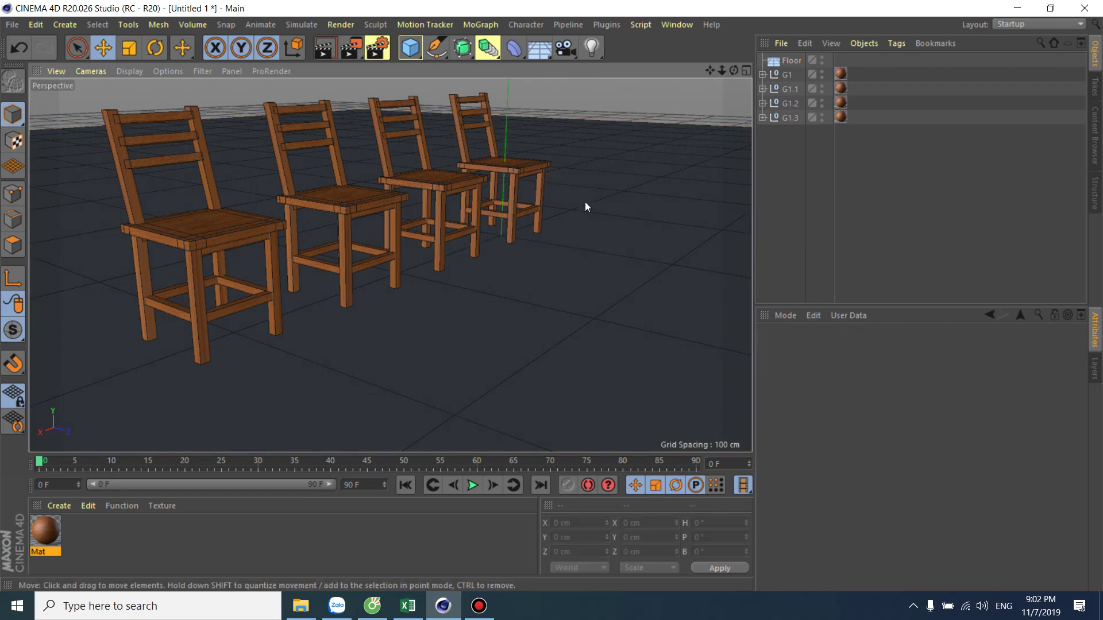
{"action": "mouse_move", "coordinate": [585, 202]}
{"action": "left_mouse_down", "text": "alt"}
{"action": "mouse_move", "coordinate": [570, 286]}
{"action": "mouse_move", "coordinate": [514, 266]}
{"action": "mouse_move", "coordinate": [581, 296]}
{"action": "mouse_move", "coordinate": [571, 289]}
{"action": "mouse_move", "coordinate": [584, 284]}
{"action": "mouse_move", "coordinate": [450, 288]}
{"action": "mouse_move", "coordinate": [501, 242]}
{"action": "mouse_move", "coordinate": [494, 248]}
{"action": "mouse_move", "coordinate": [514, 263]}
{"action": "mouse_move", "coordinate": [485, 297]}
{"action": "left_mouse_up", "text": "alt"}
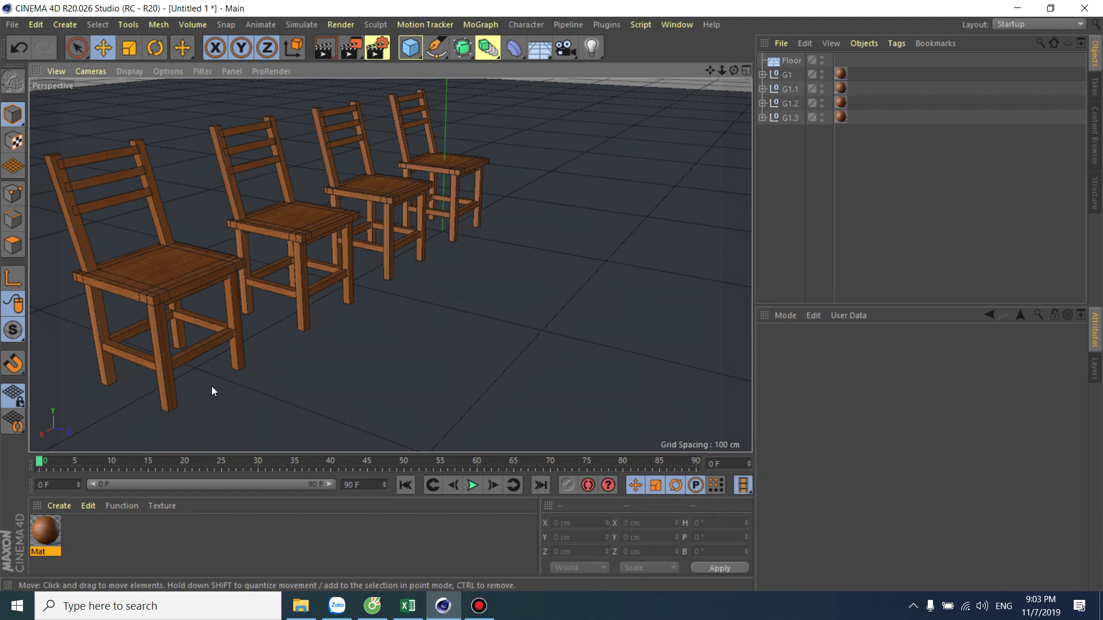
{"action": "left_click", "coordinate": [479, 606]}
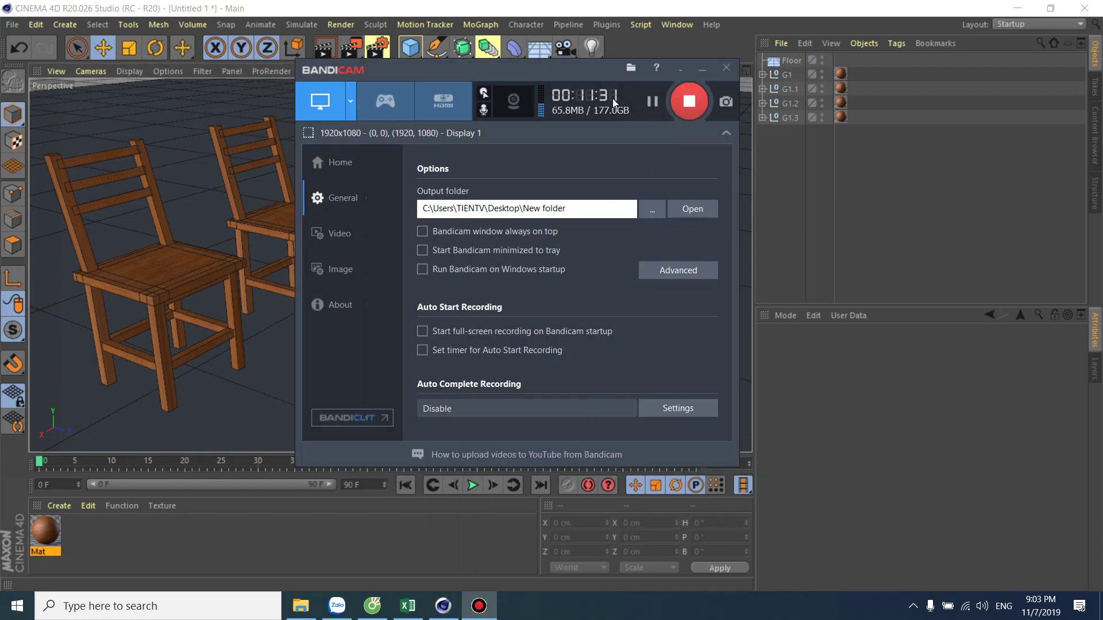